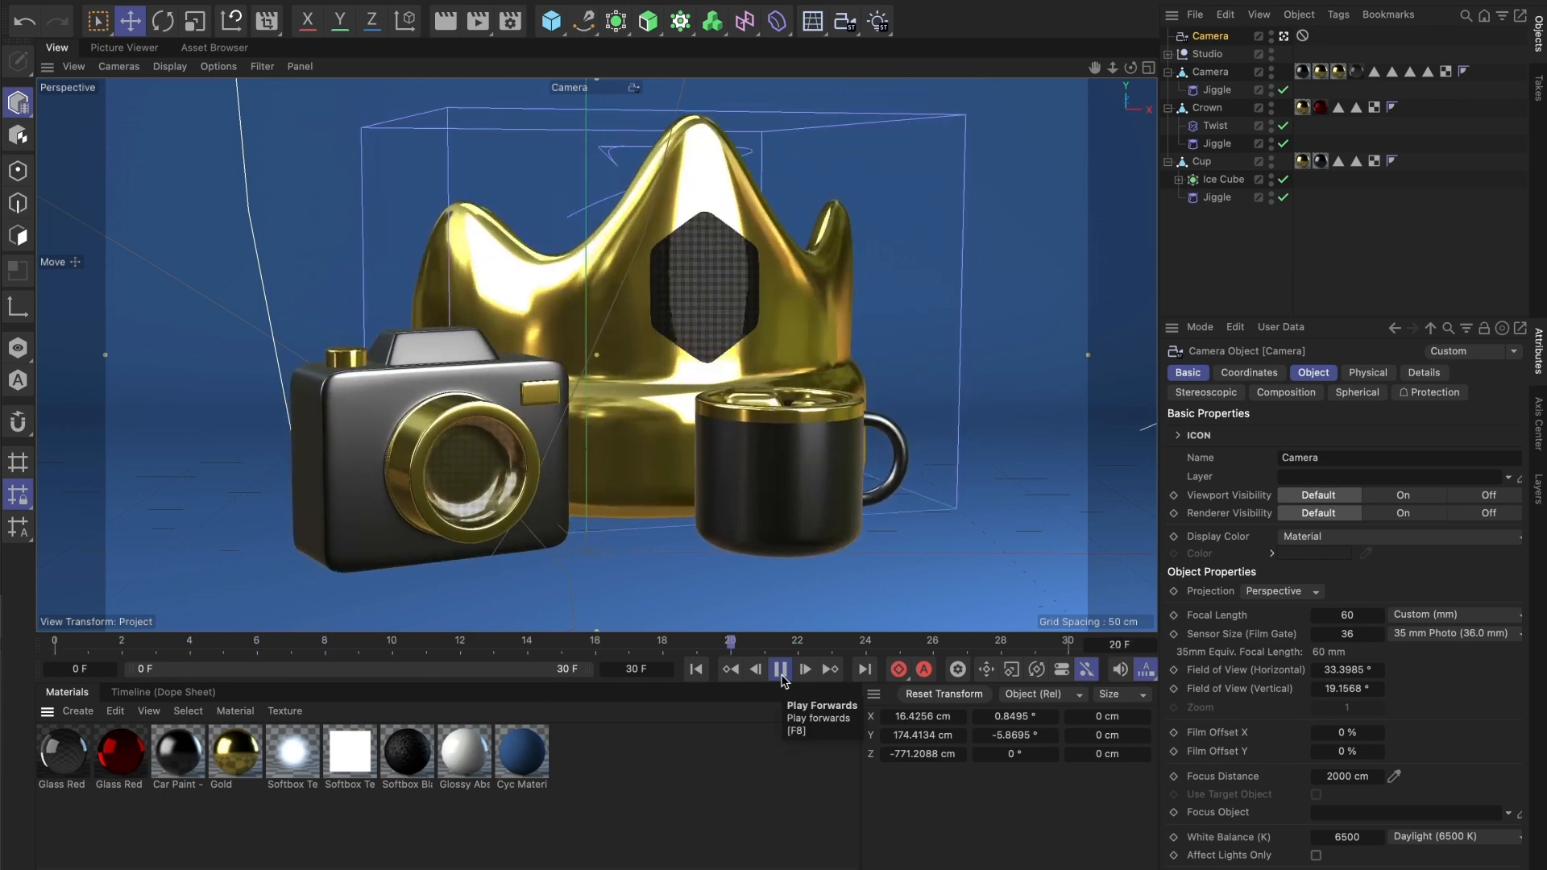
- Stop the animation playback and open the Layer Manager
click(781, 677)
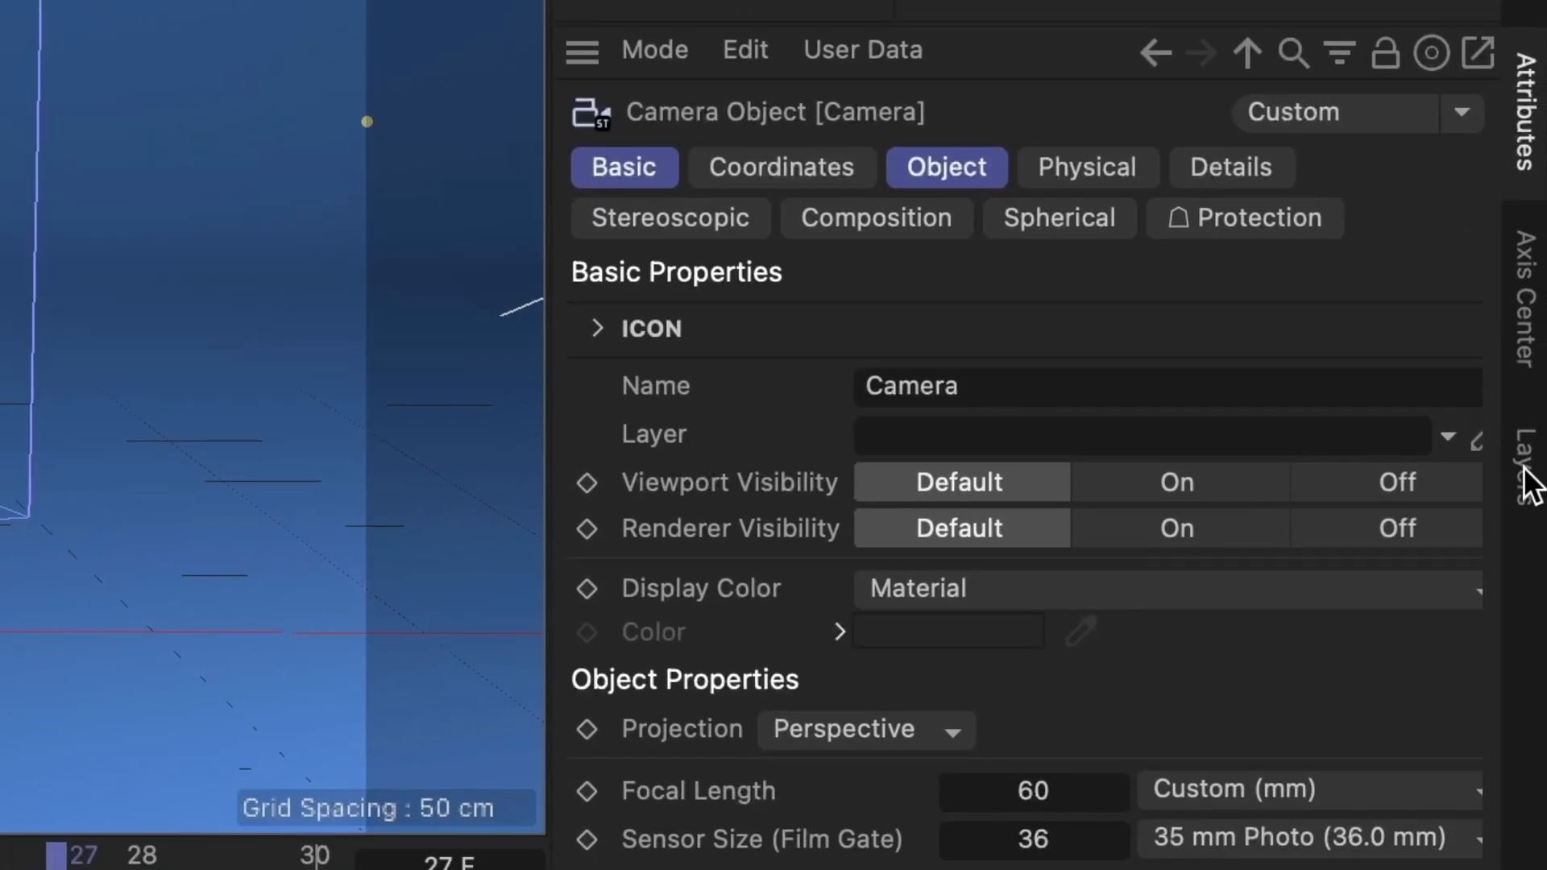
click(1523, 477)
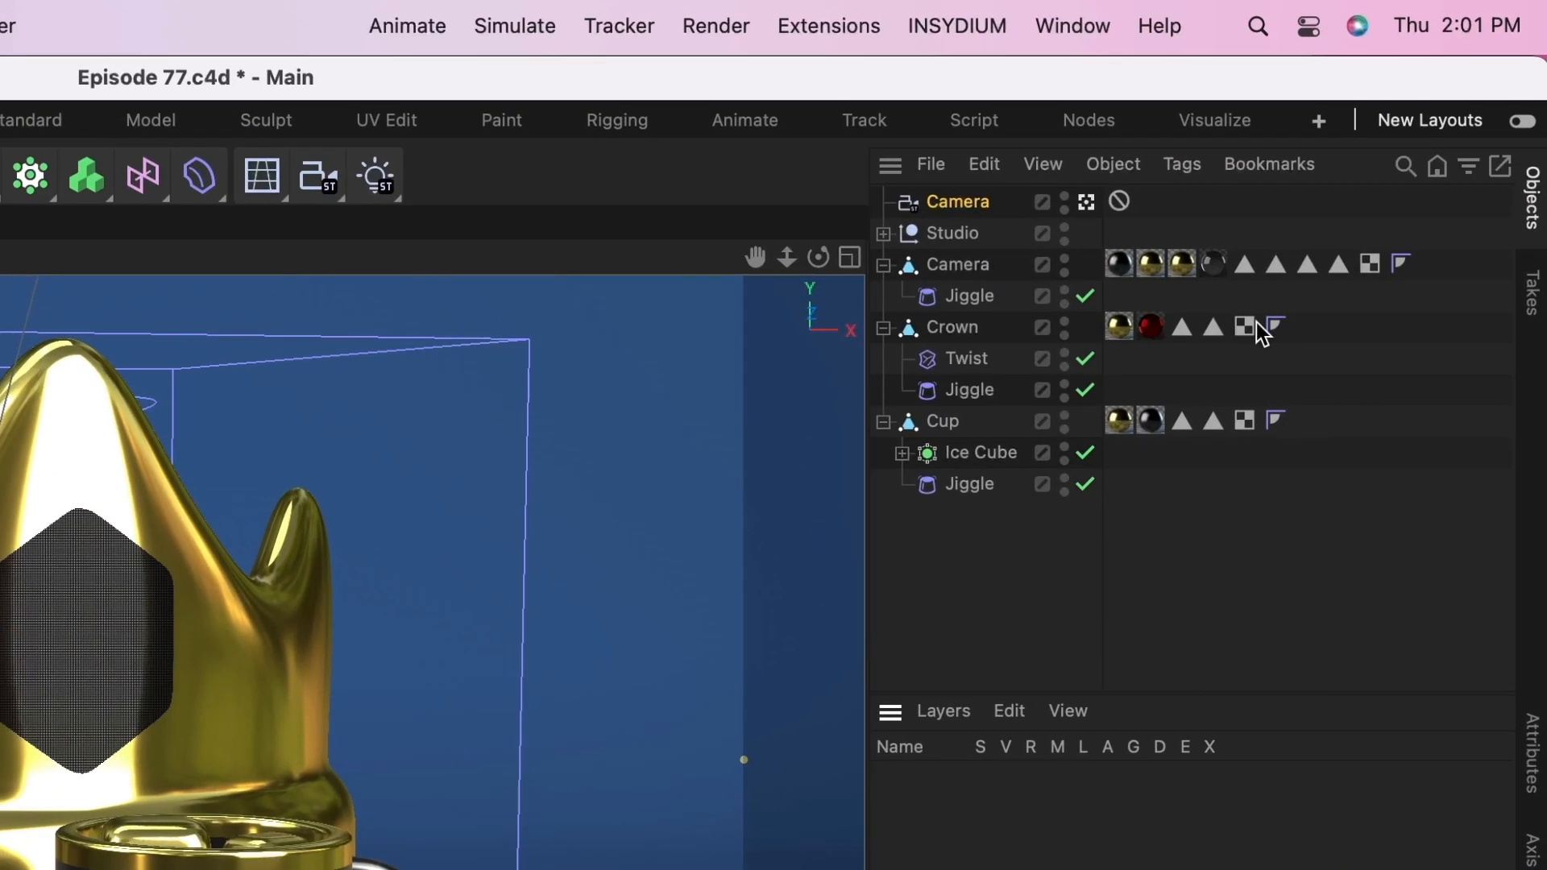
click(1075, 28)
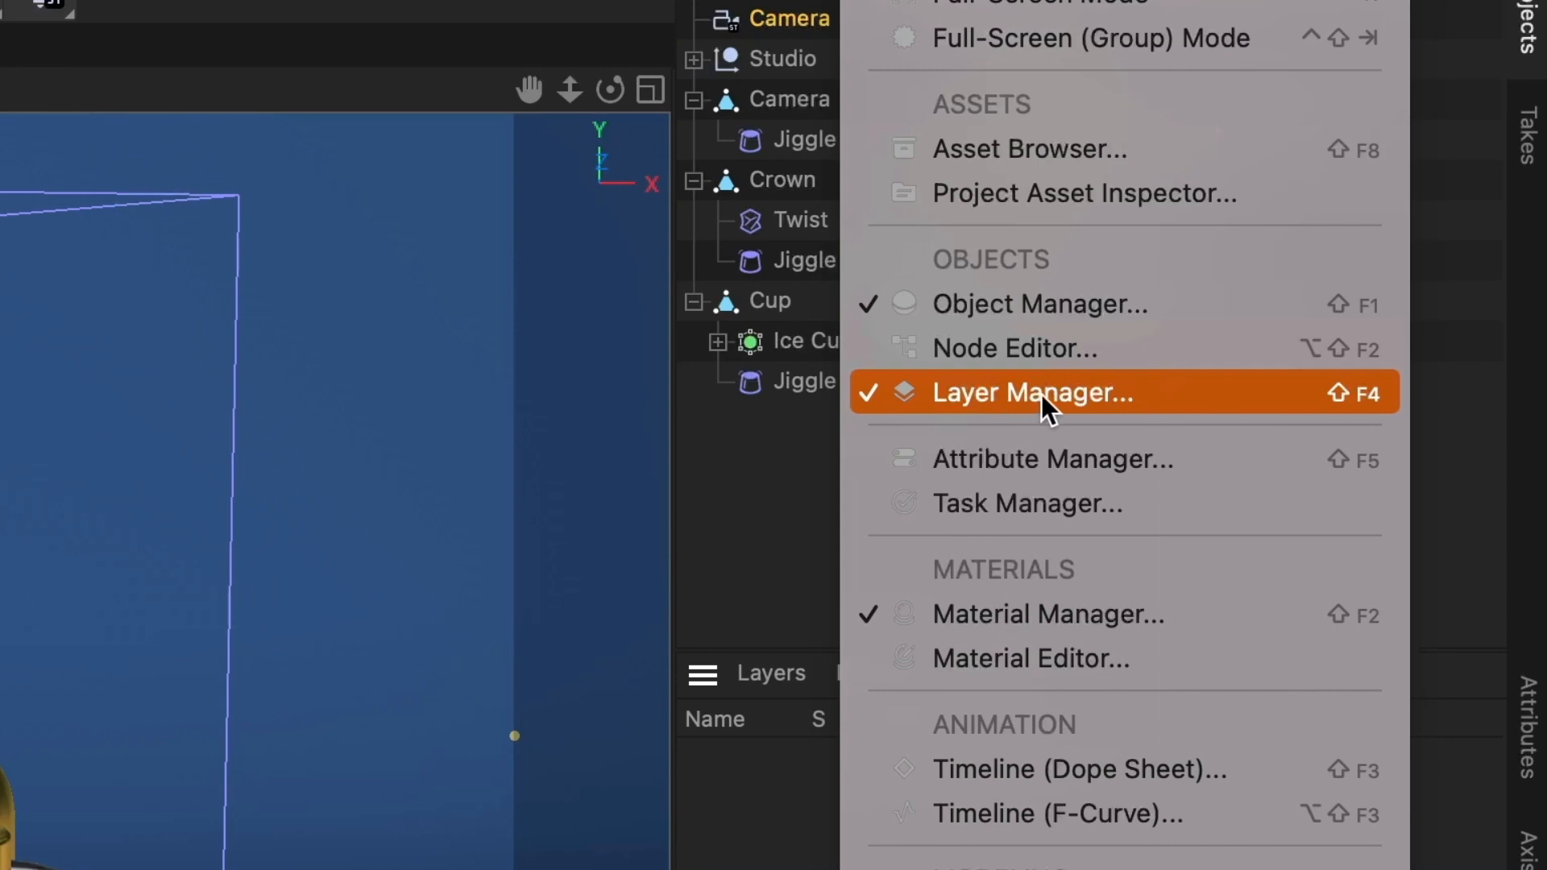
click(975, 395)
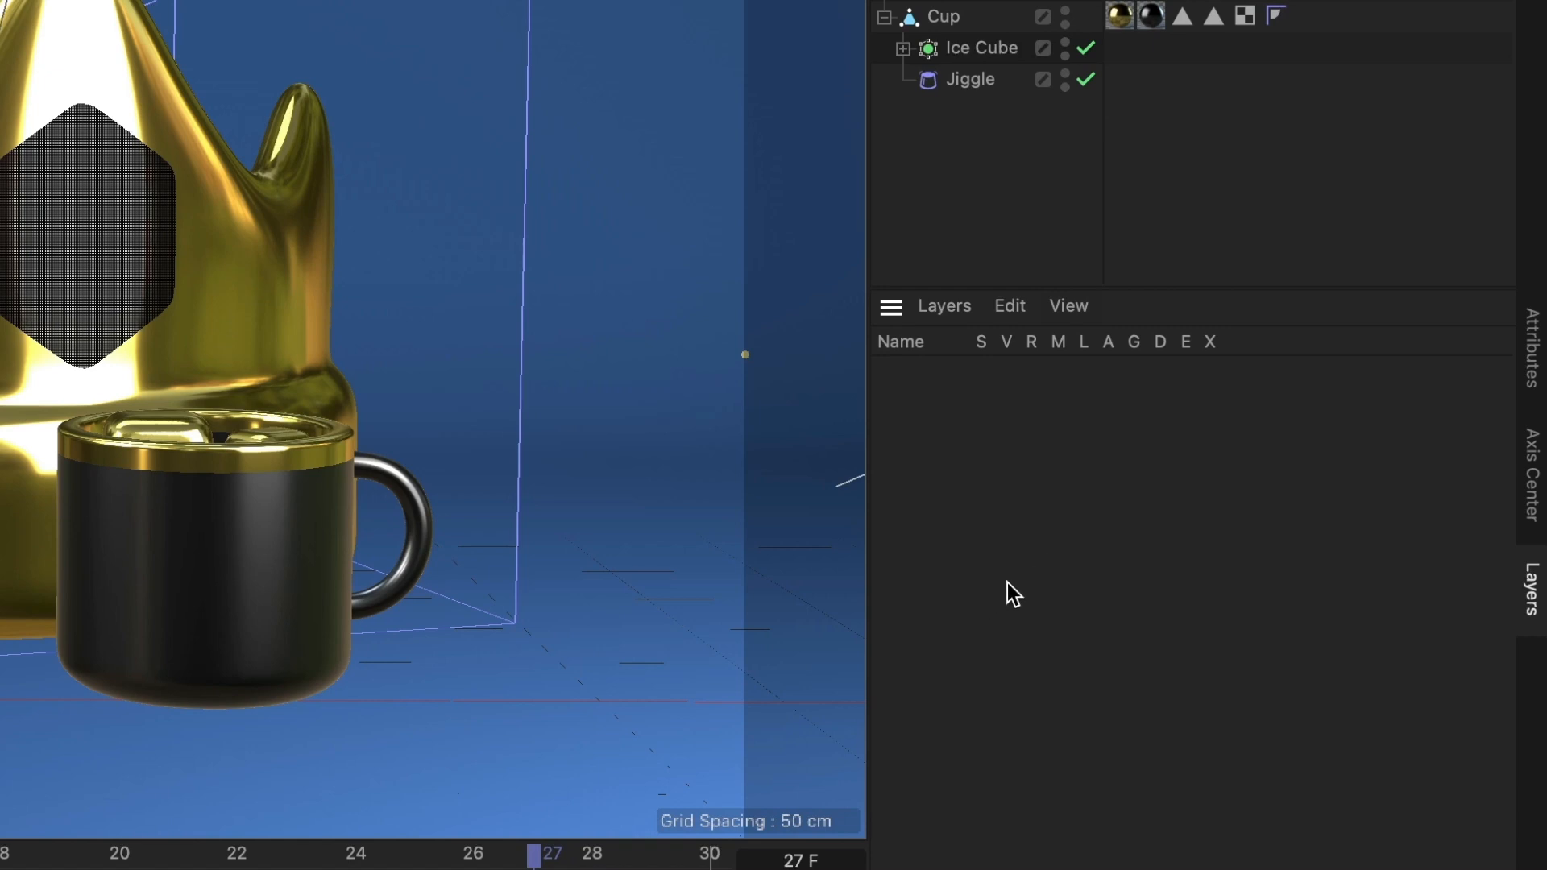
- Create a new layer and name it Camera
right_click(1000, 453)
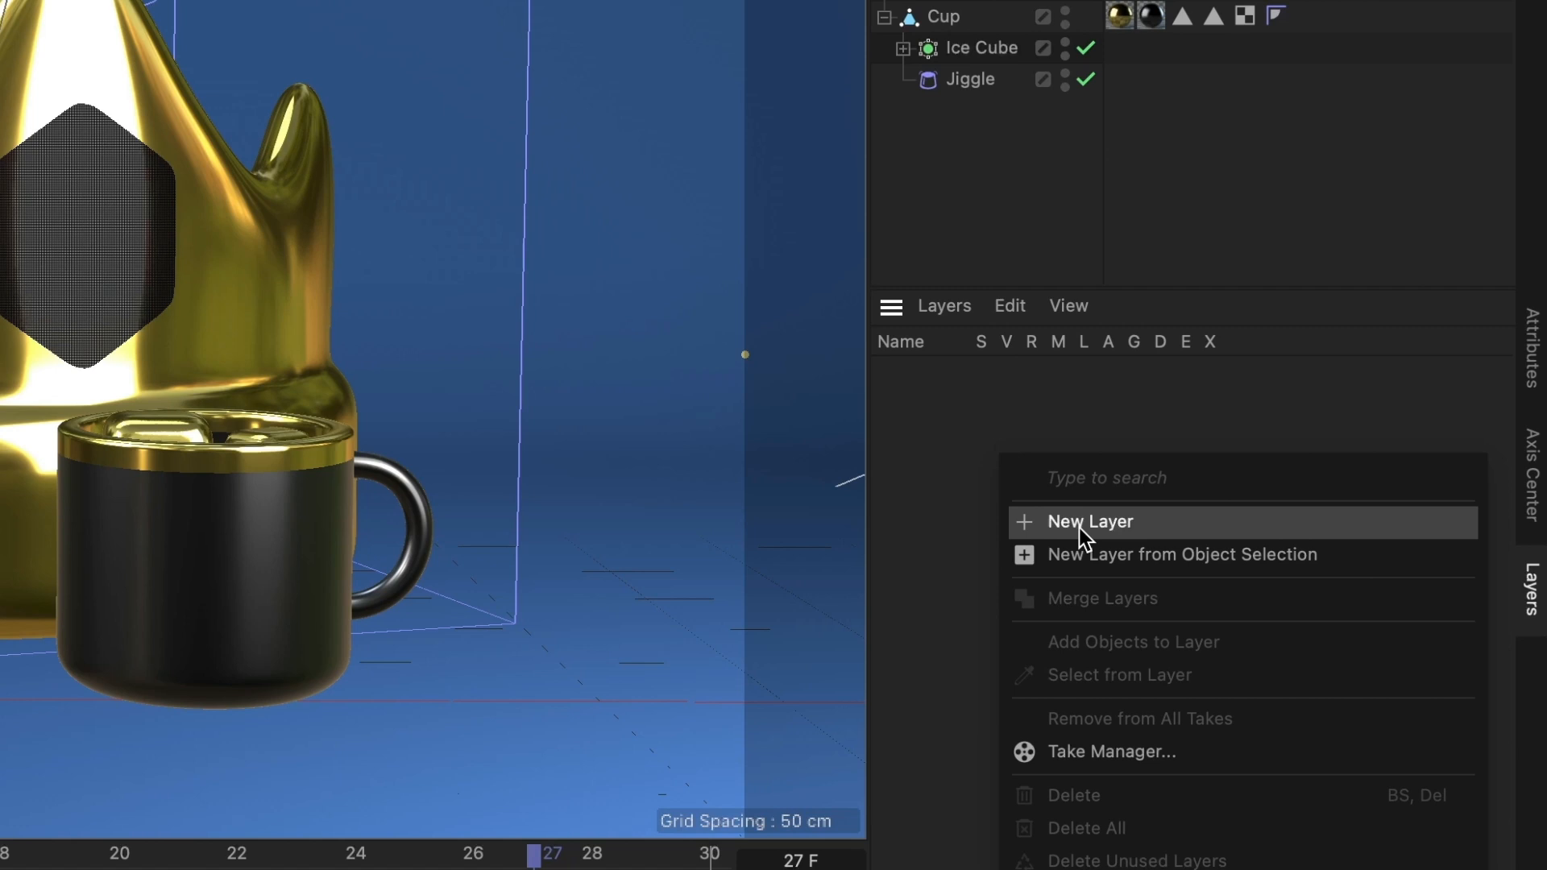
click(953, 312)
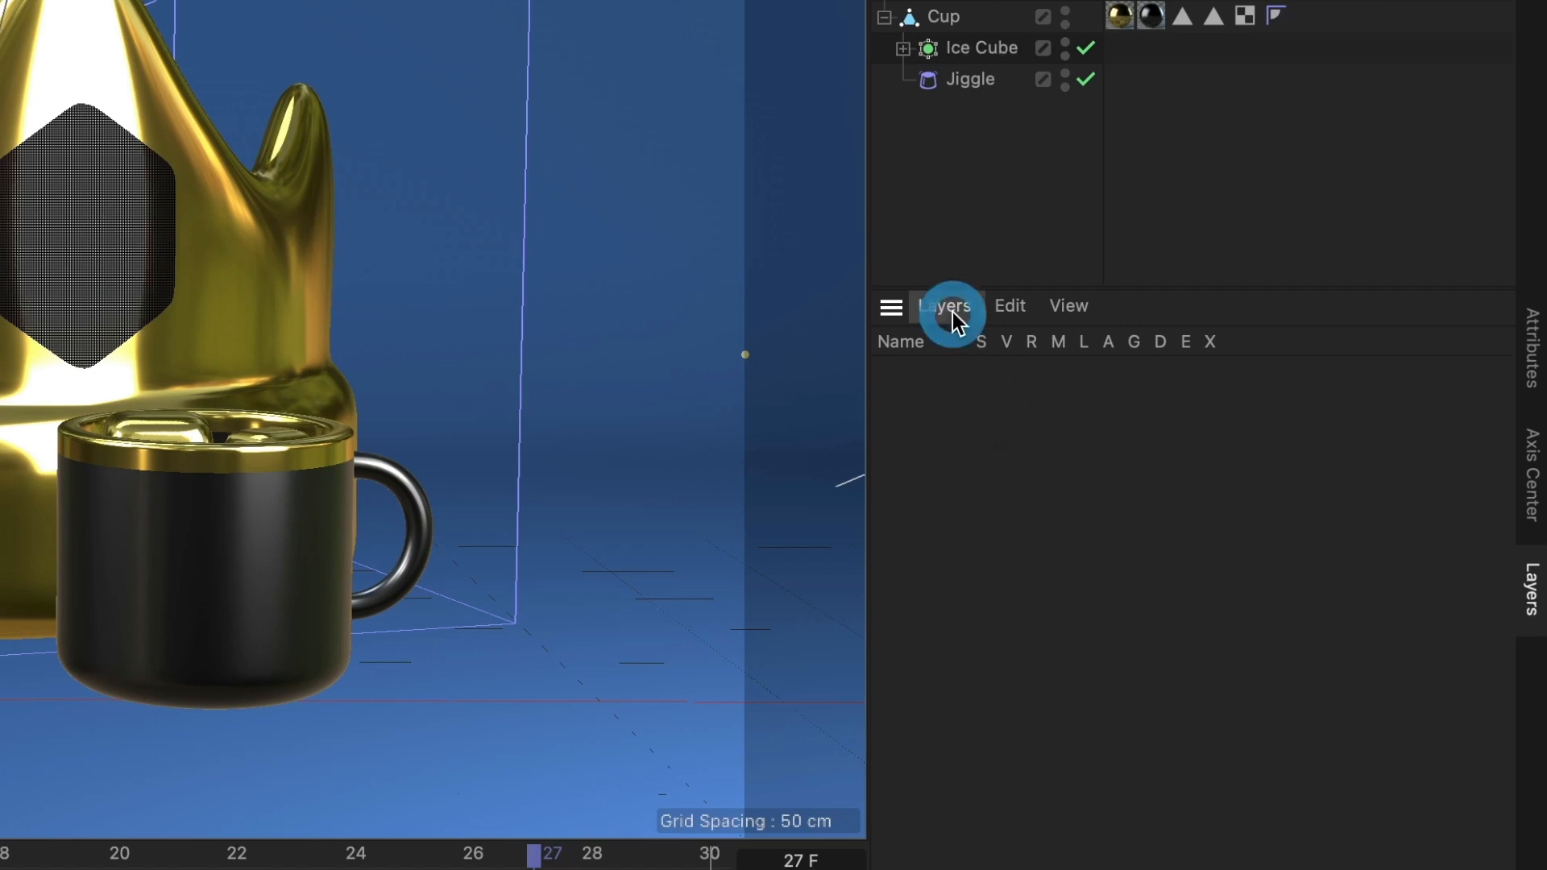
click(943, 312)
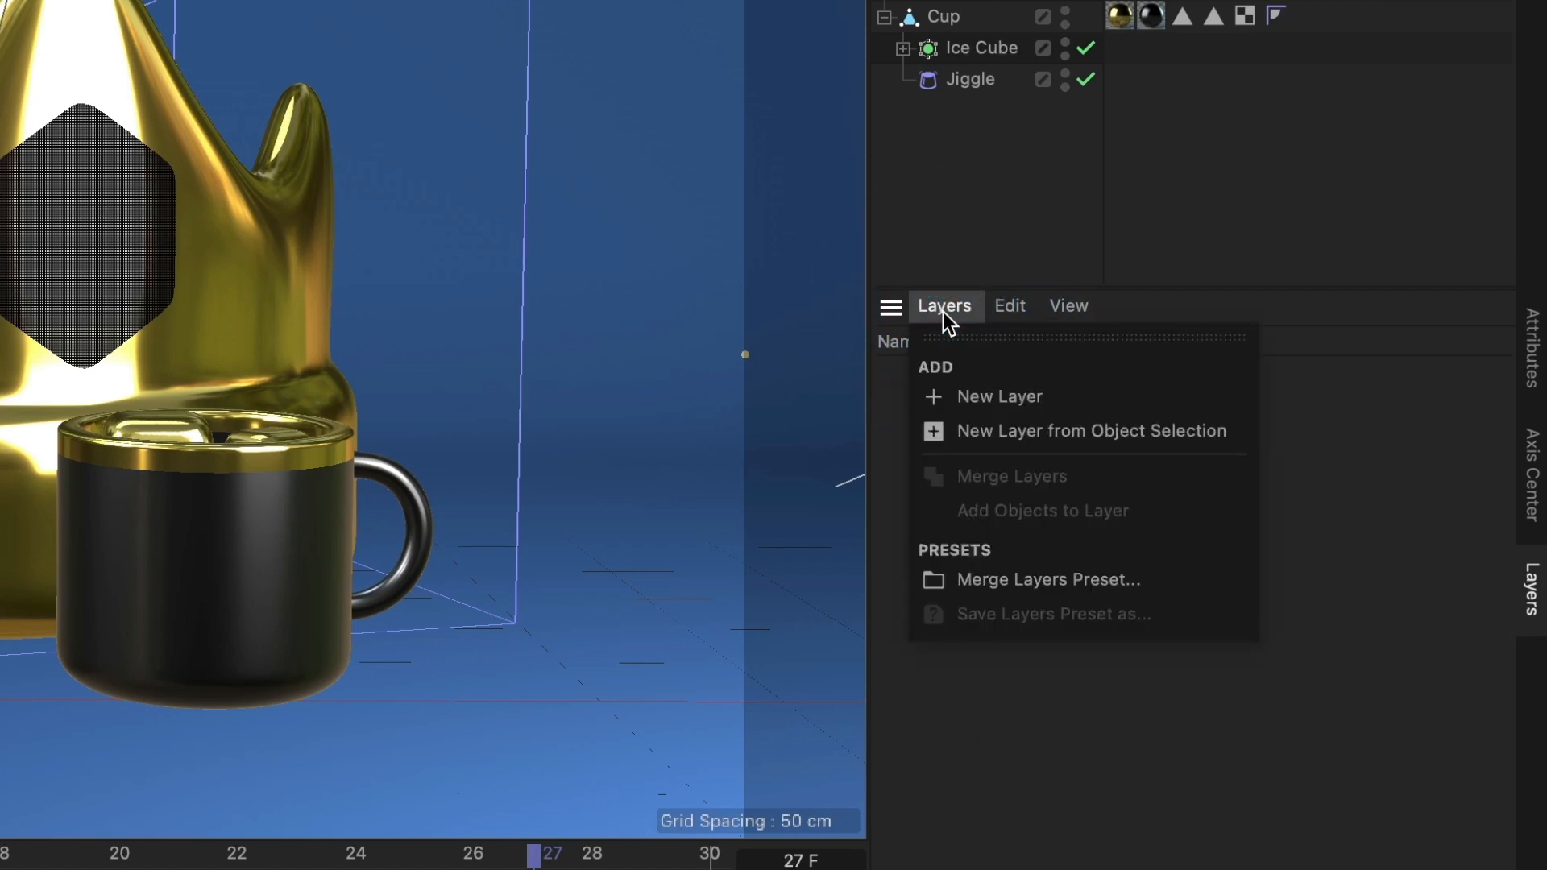
click(1001, 401)
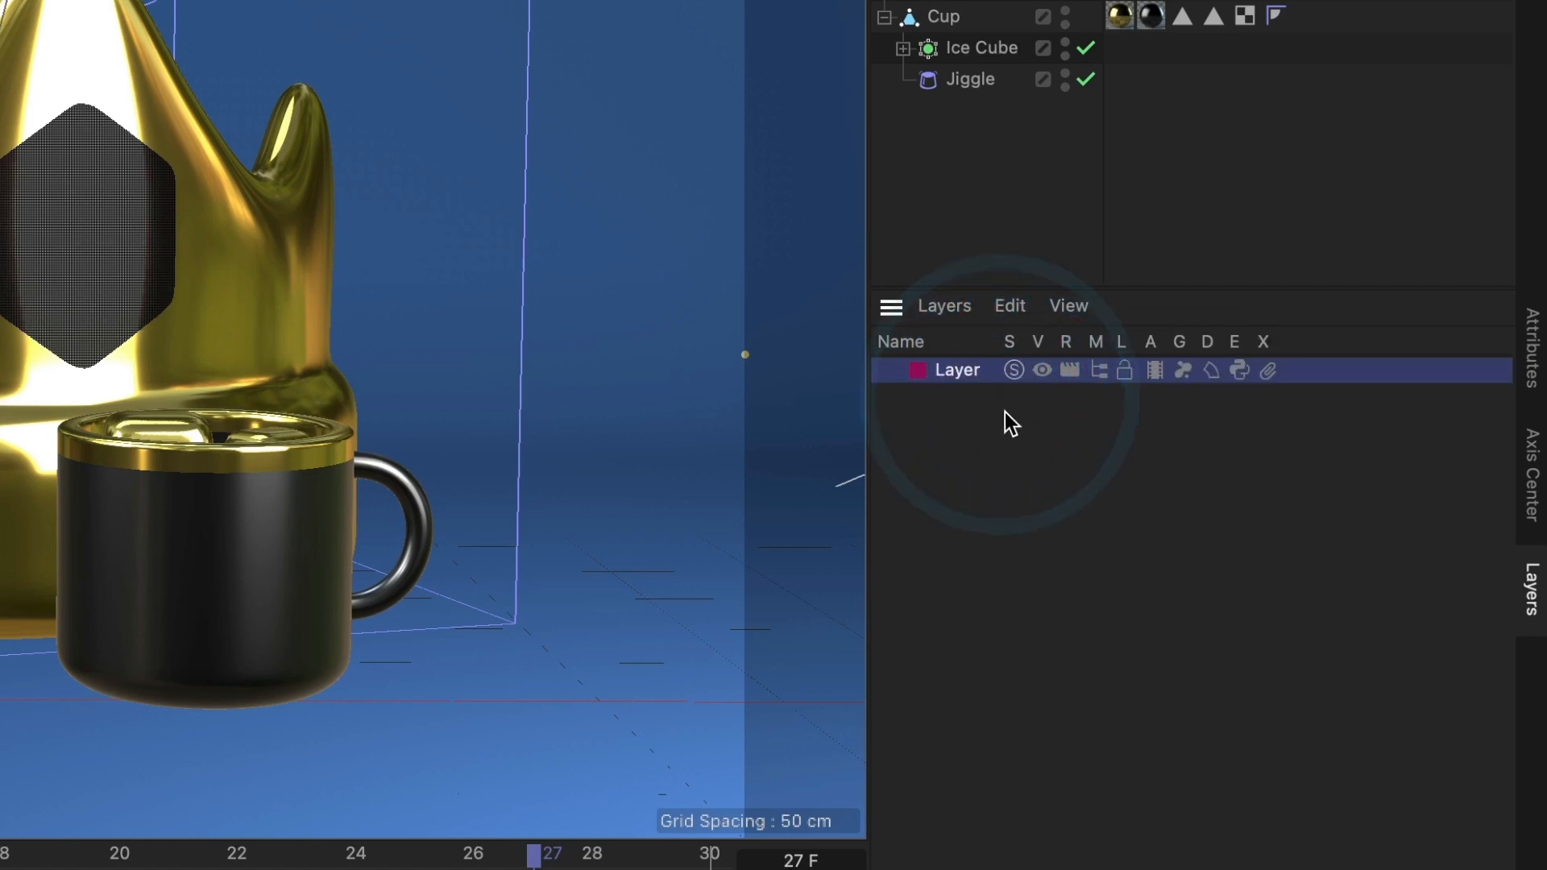
double_click(969, 370)
text(Cam)
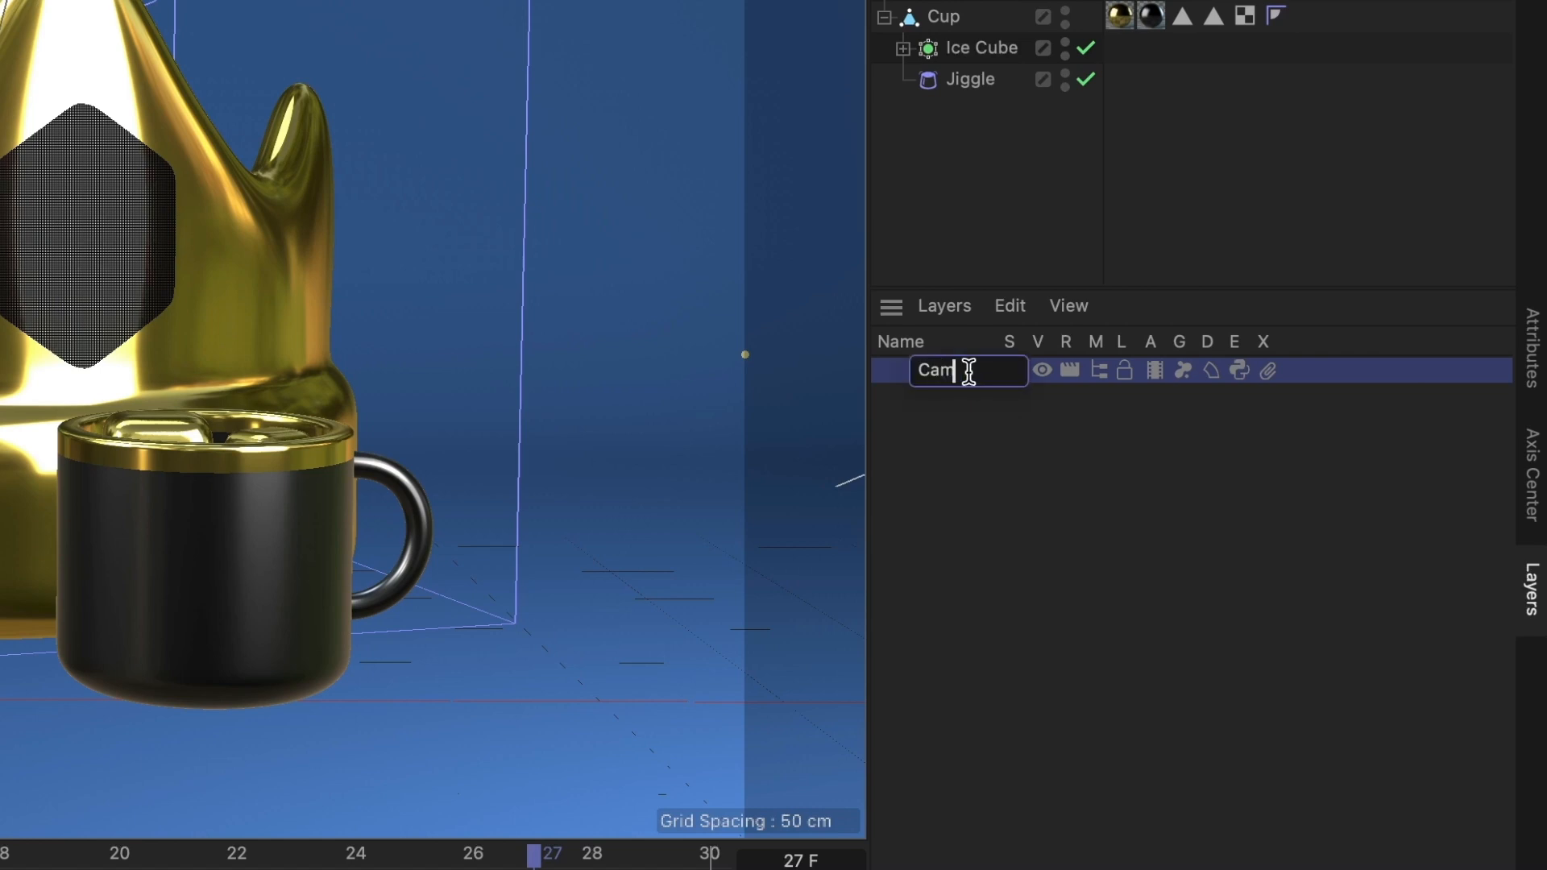
text(era)
key(Return)
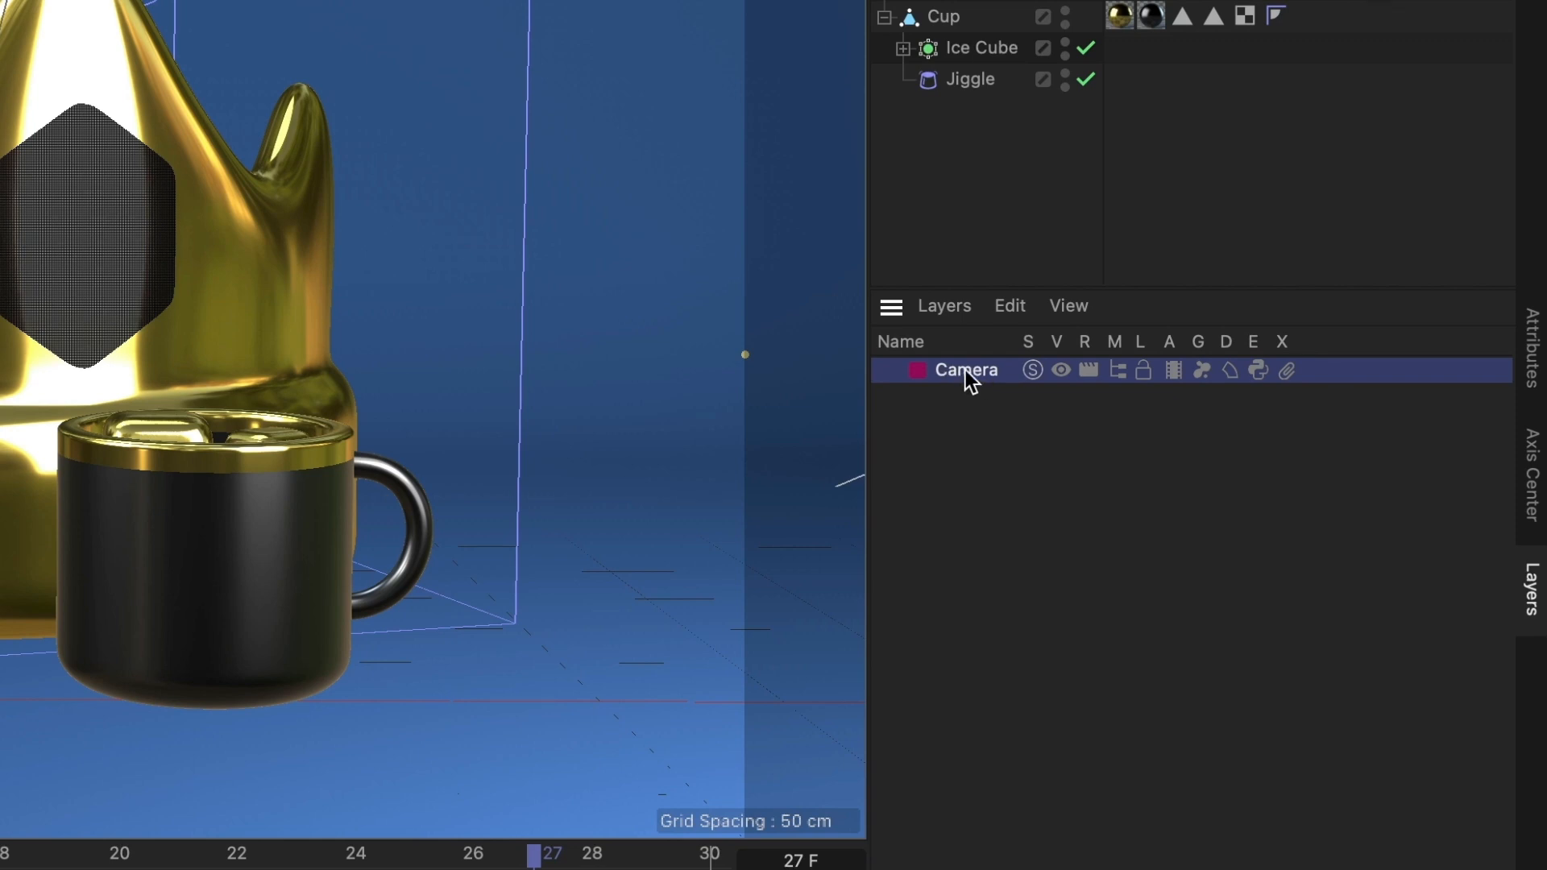
- Add a second new layer and name it Crown
right_click(966, 439)
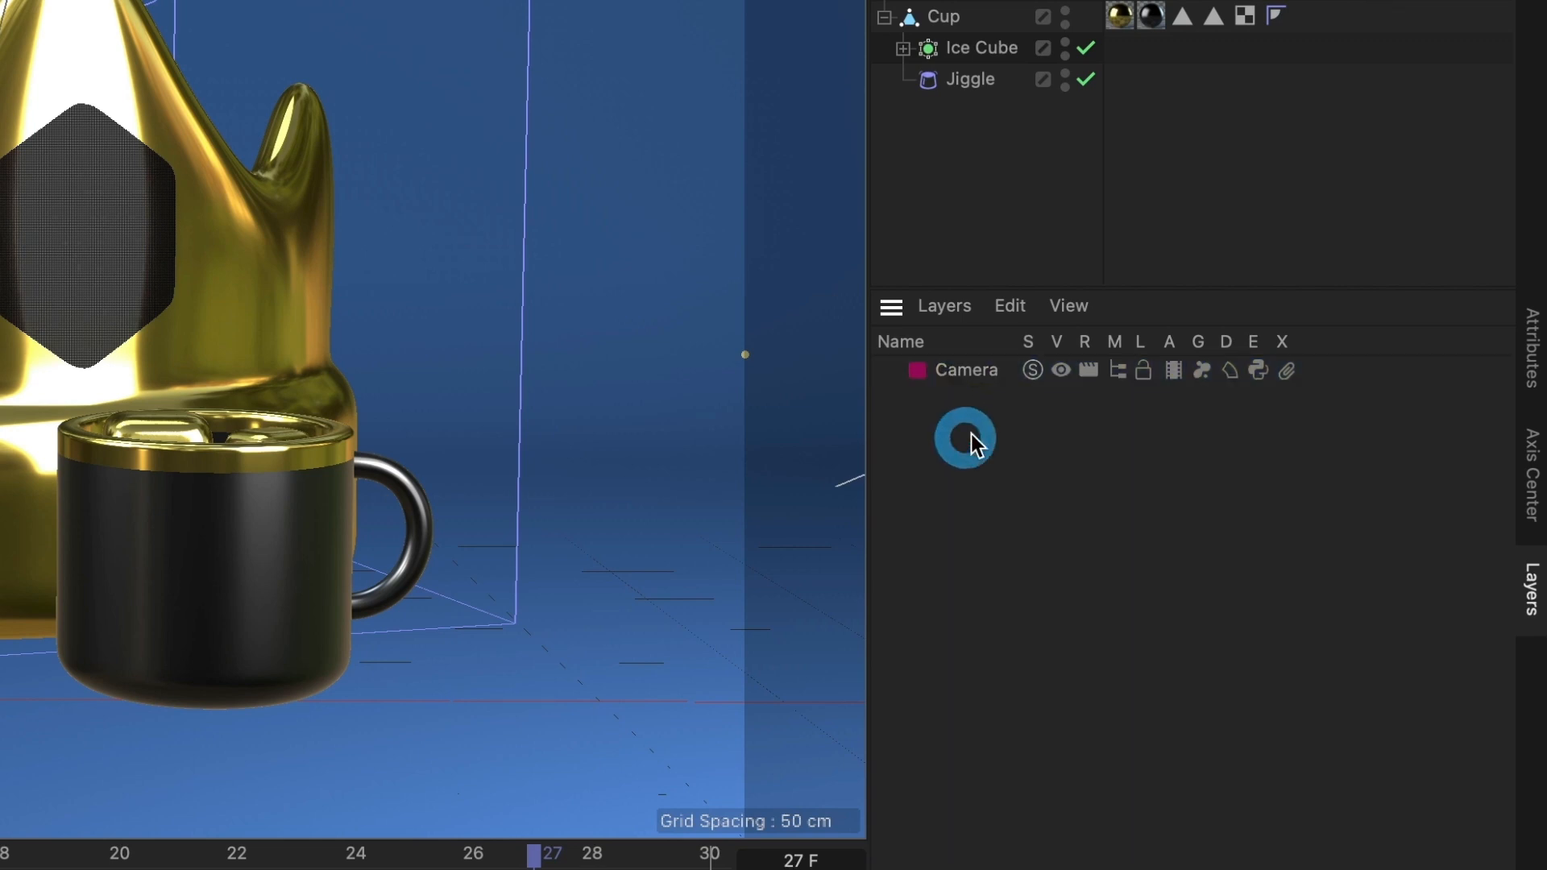
click(1000, 498)
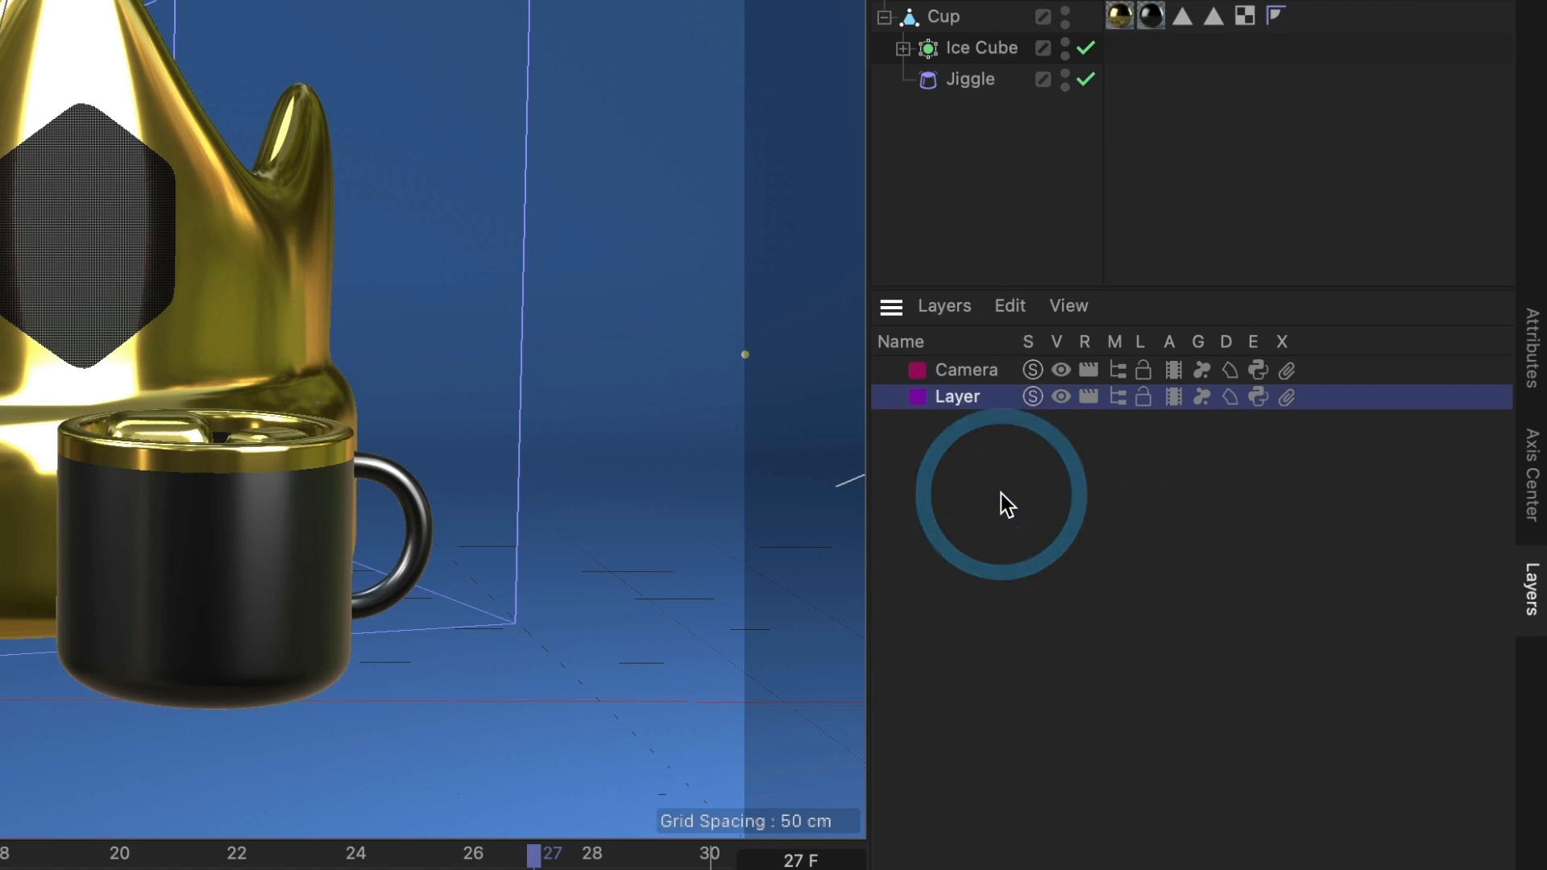
double_click(952, 394)
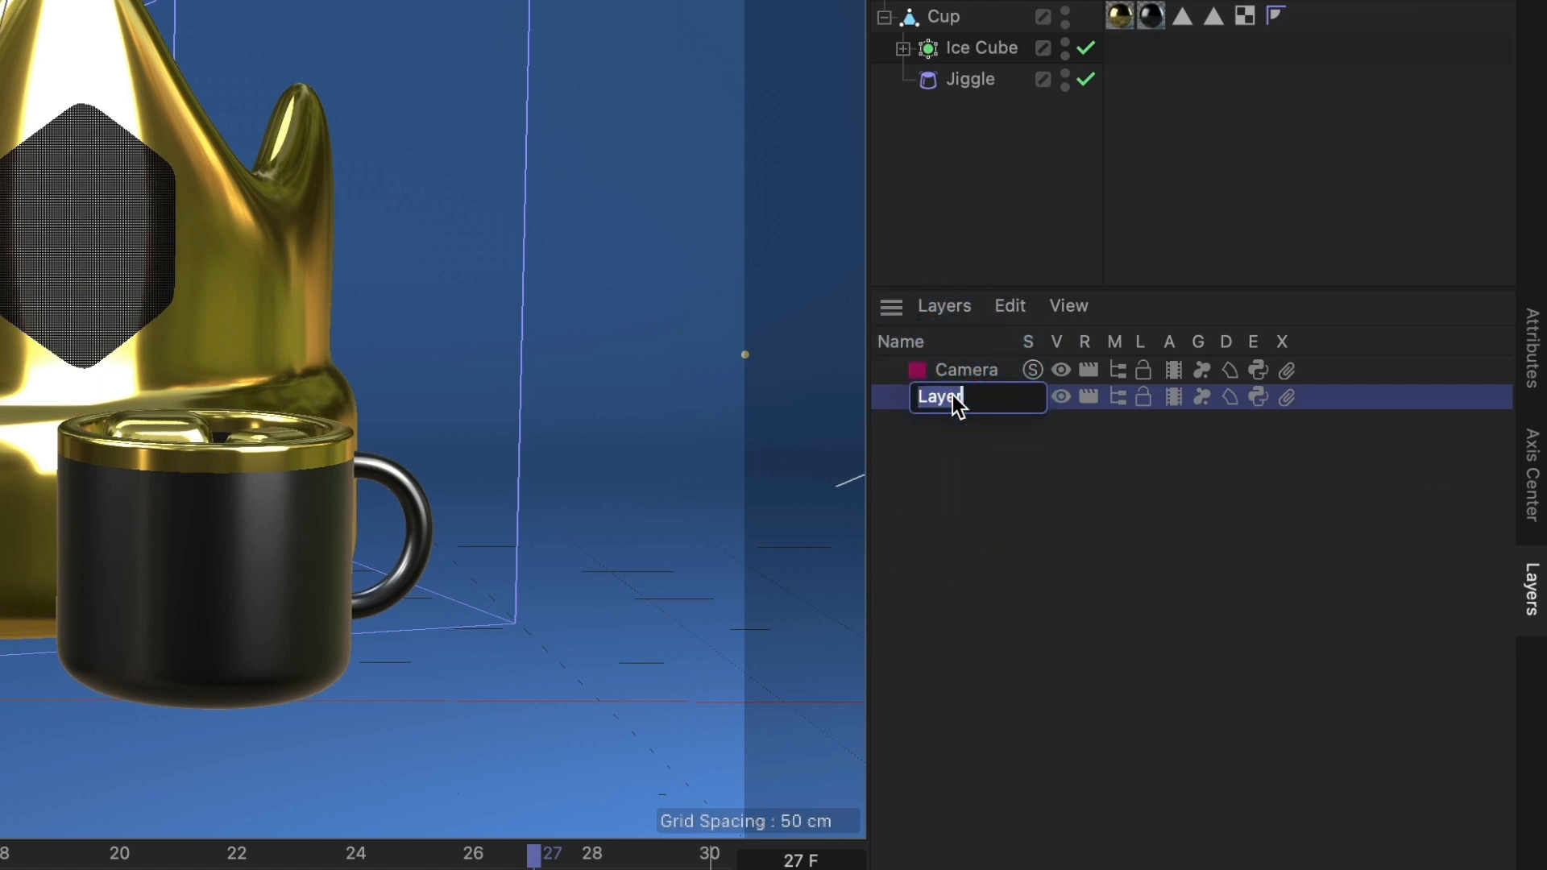
text(Crown)
key(Return)
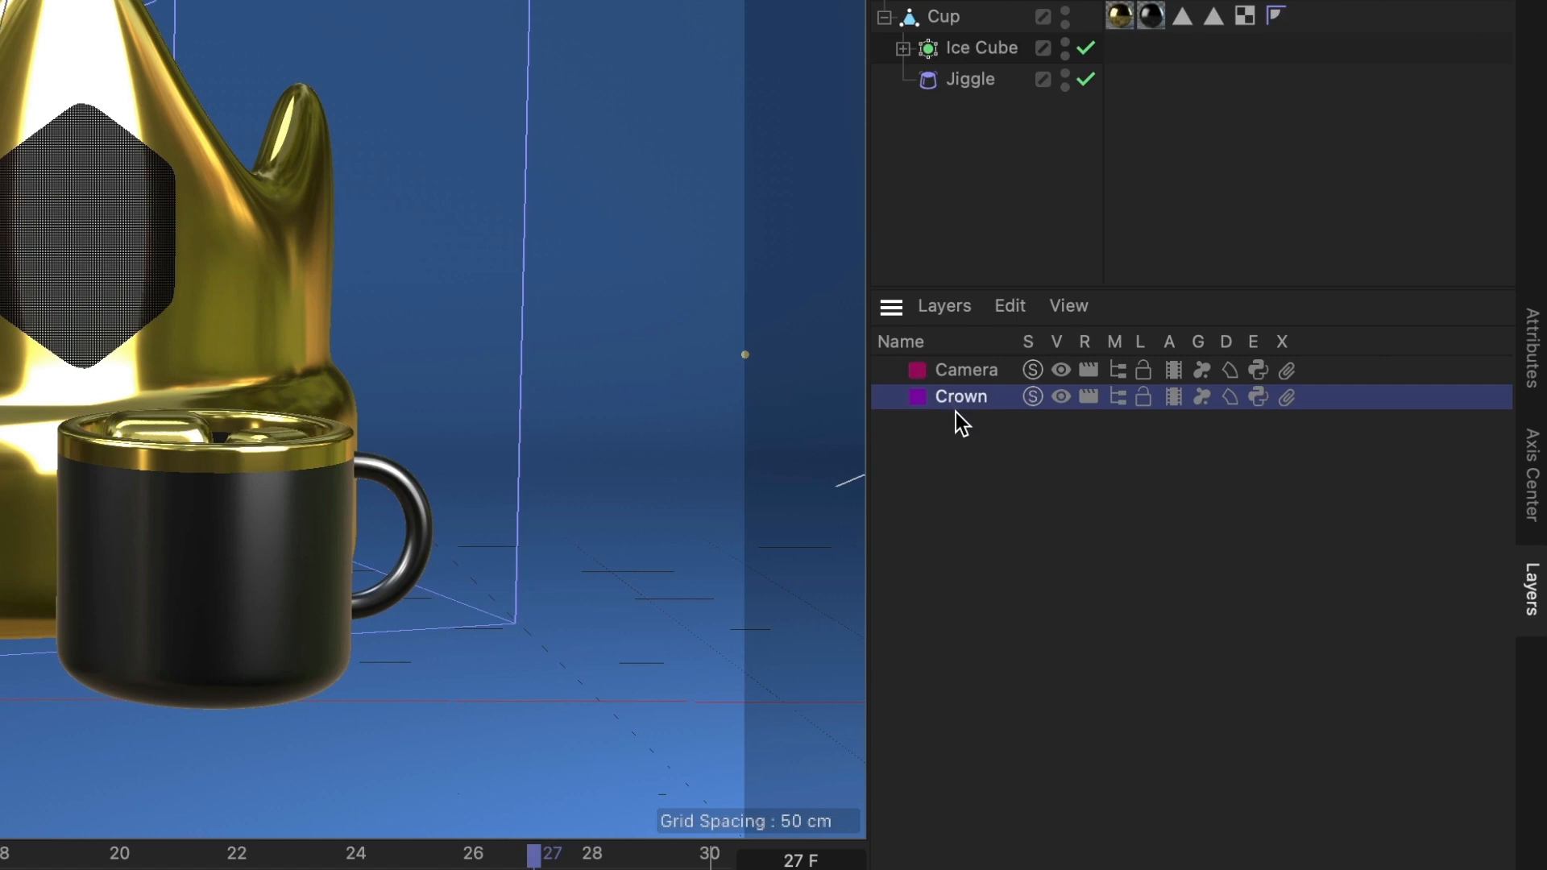
- Add a third new layer and name it Cup
right_click(958, 420)
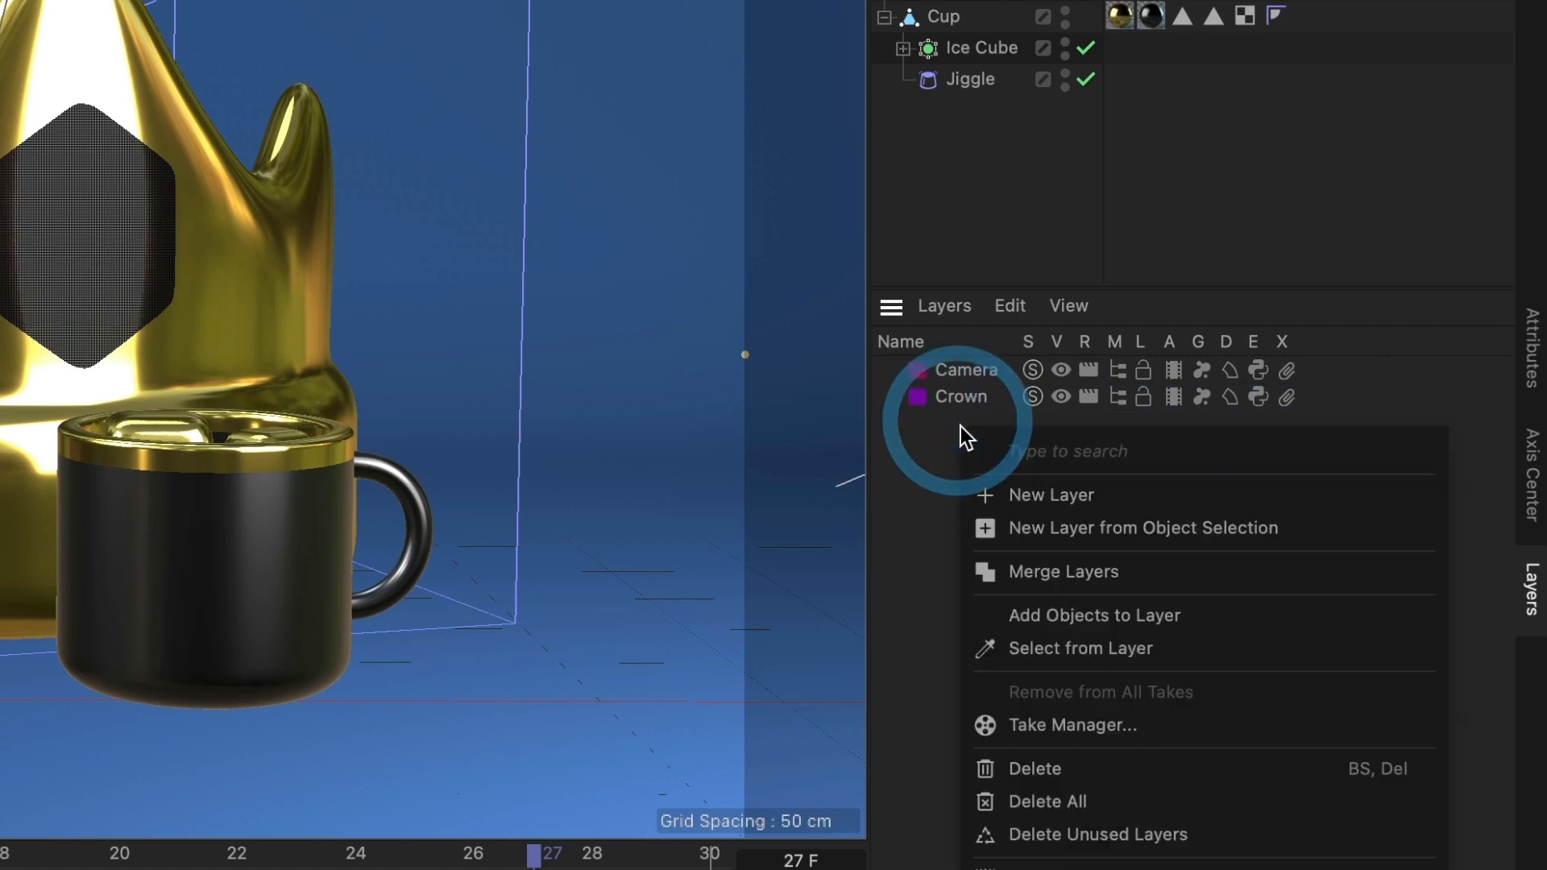
click(993, 493)
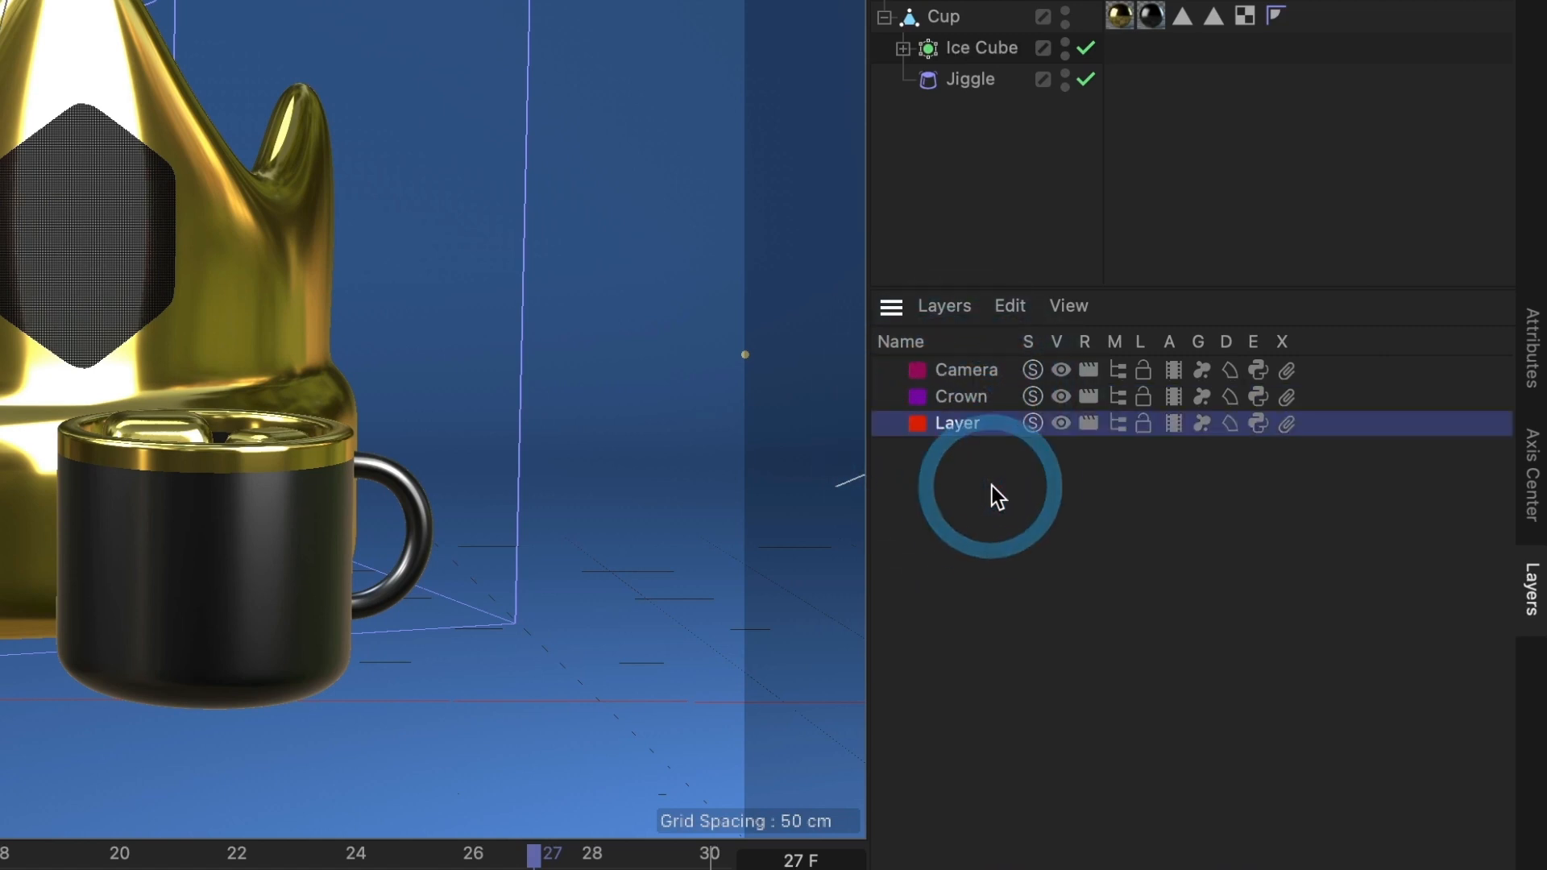
double_click(972, 431)
text(Cup)
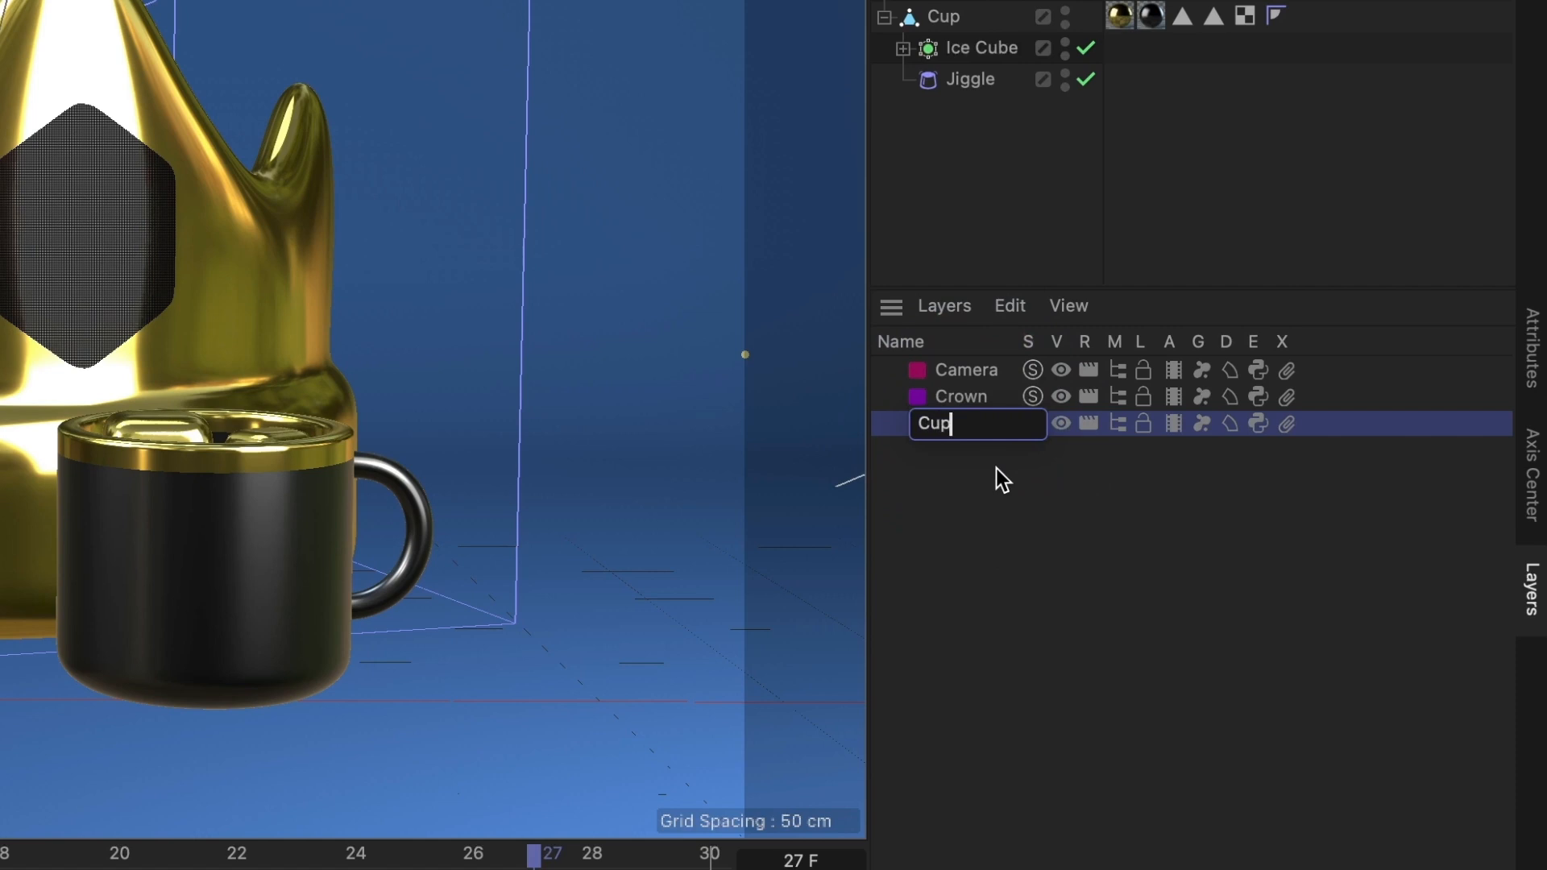
key(Return)
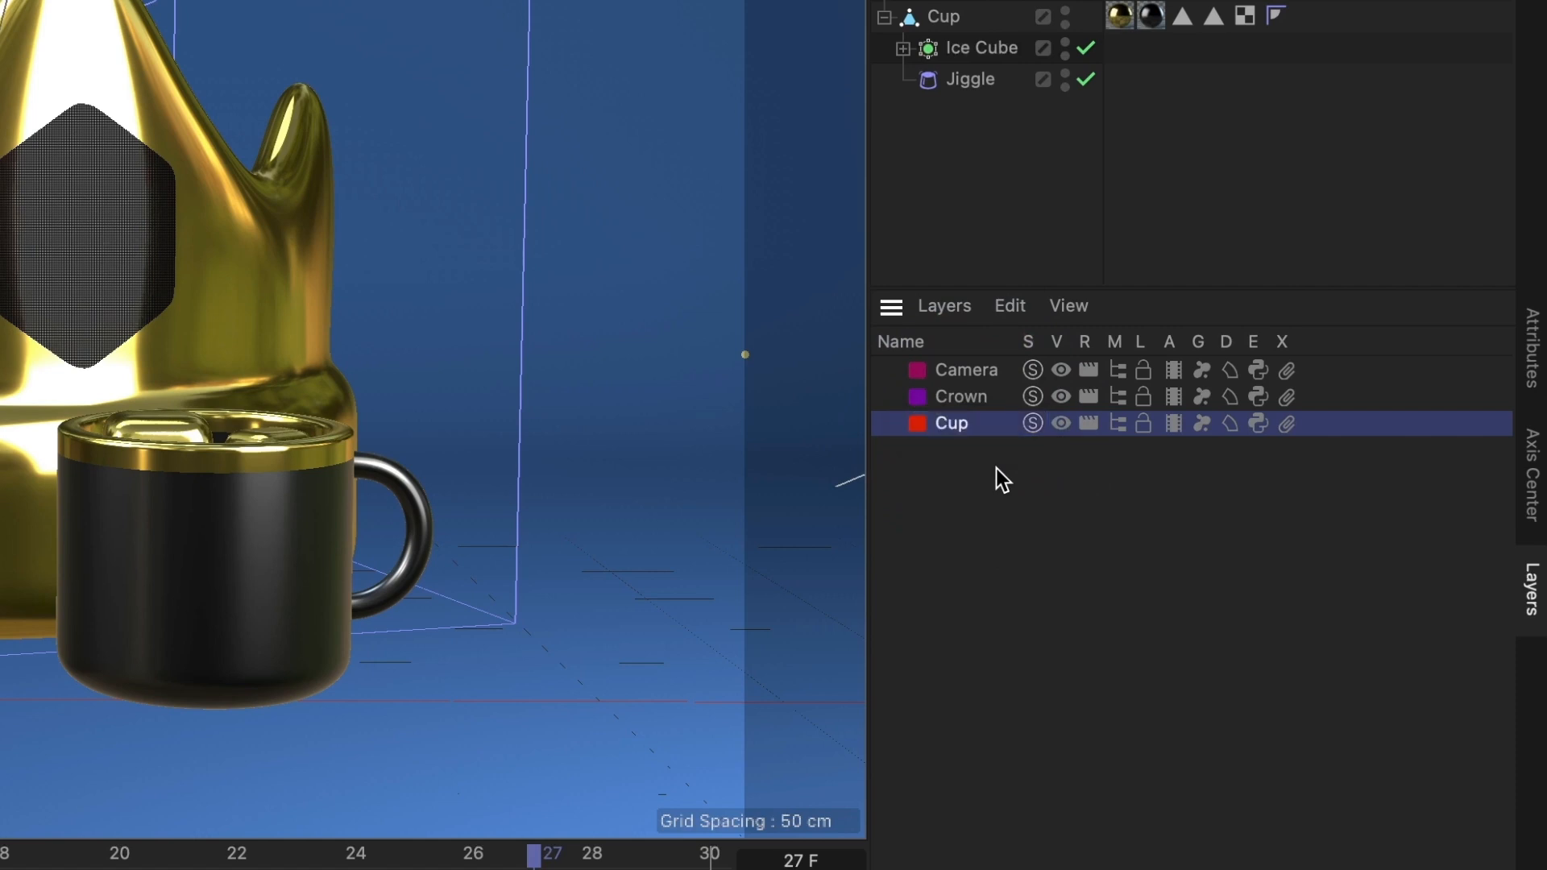
- Set the Cup layer's colour to a hue of 56°
double_click(921, 427)
text(56)
key(Return)
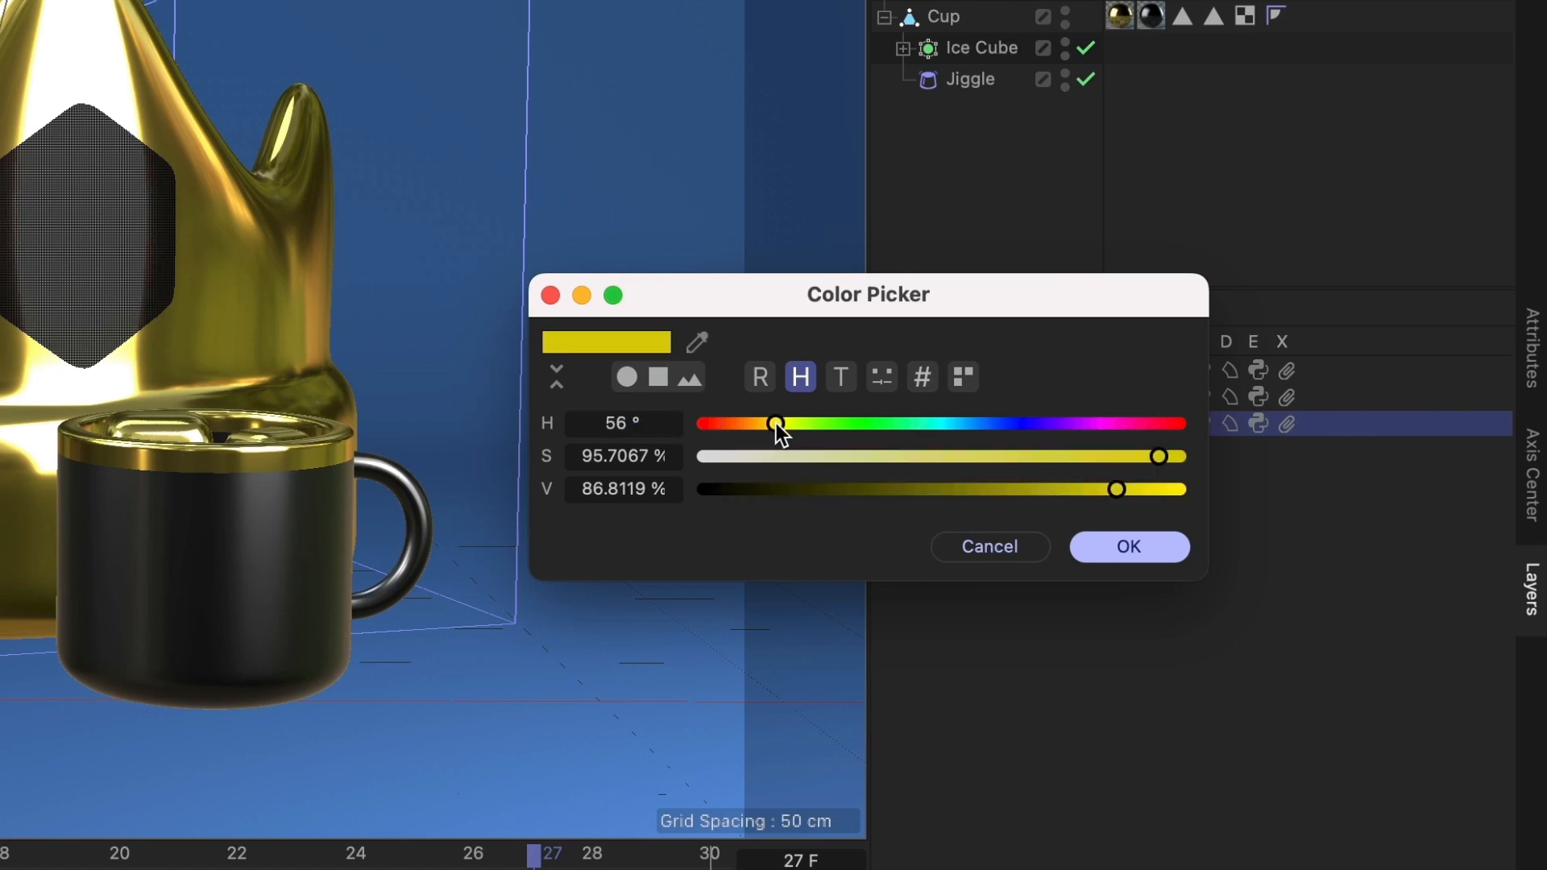
click(1108, 533)
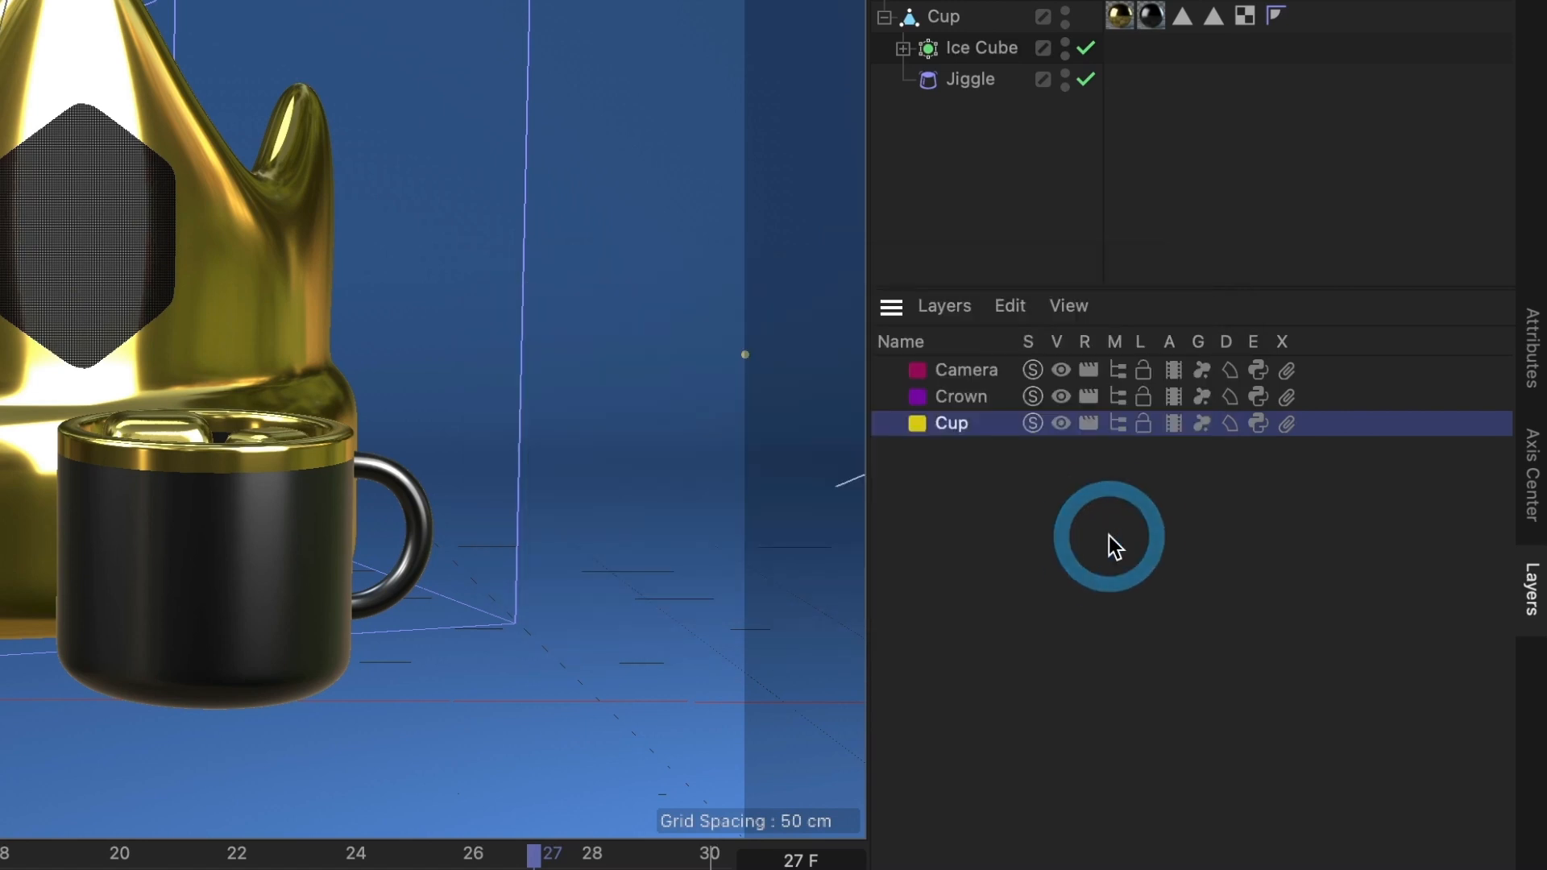
- Change the Crown layer's colour to green with a hue of 112°
double_click(926, 398)
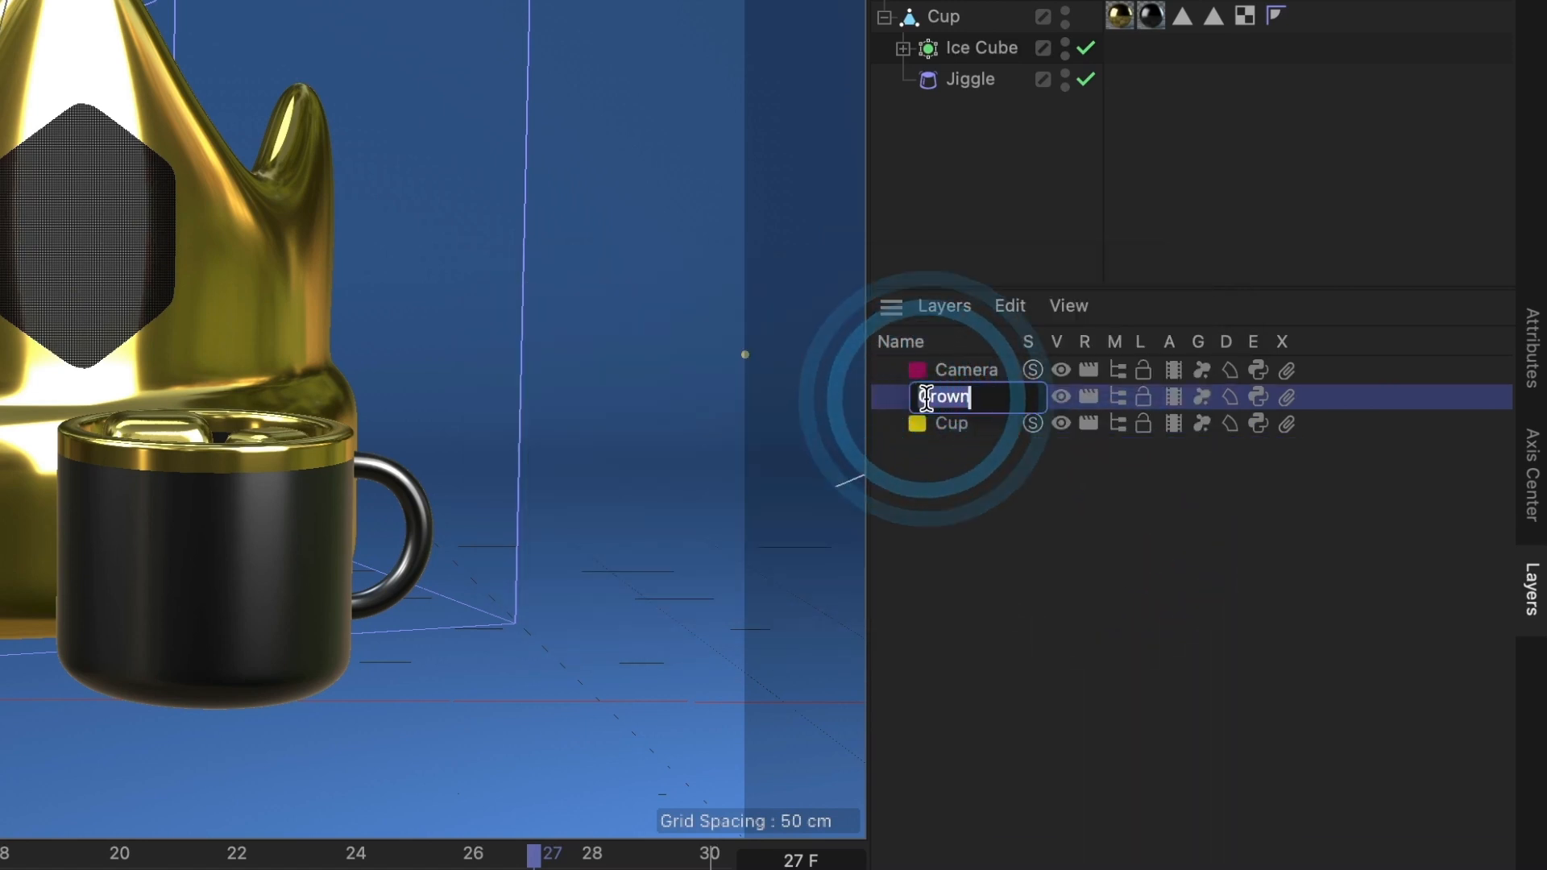
click(898, 403)
click(916, 400)
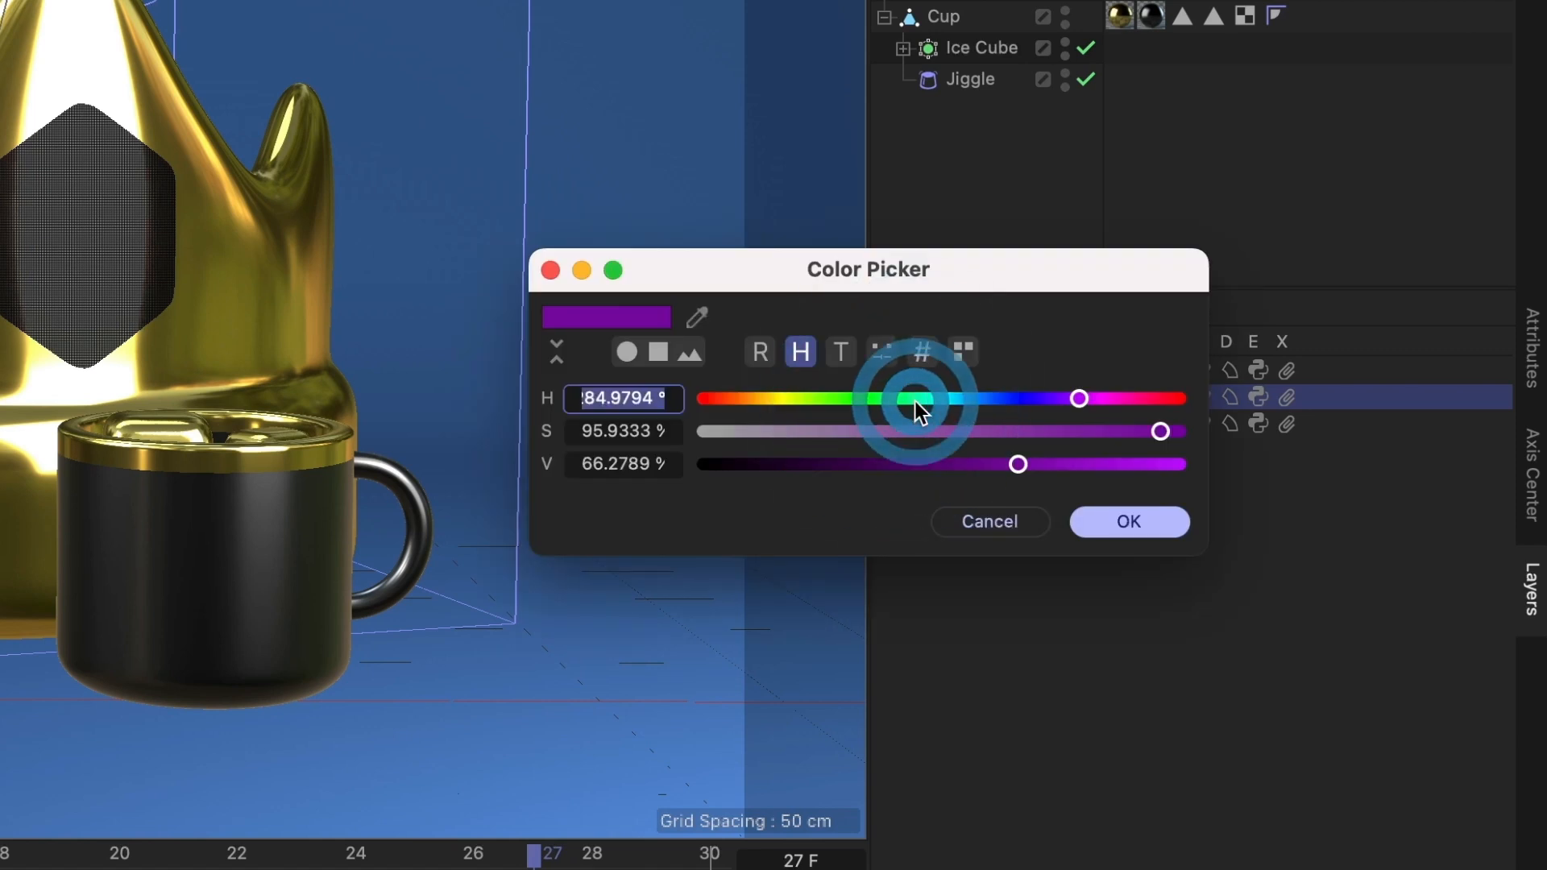
drag(915, 401, 853, 401)
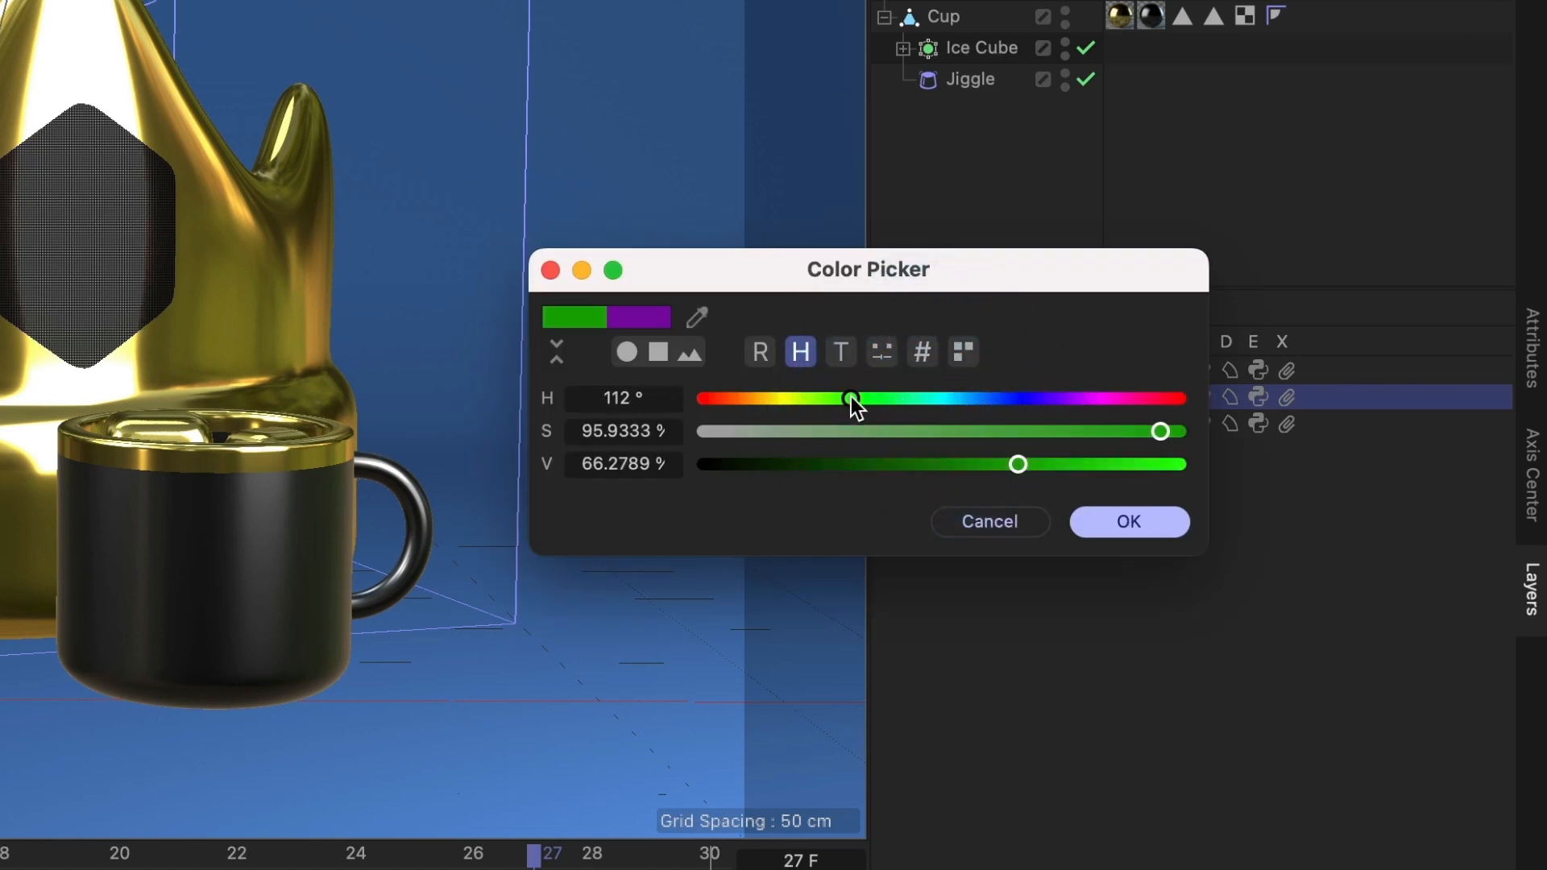
click(1158, 526)
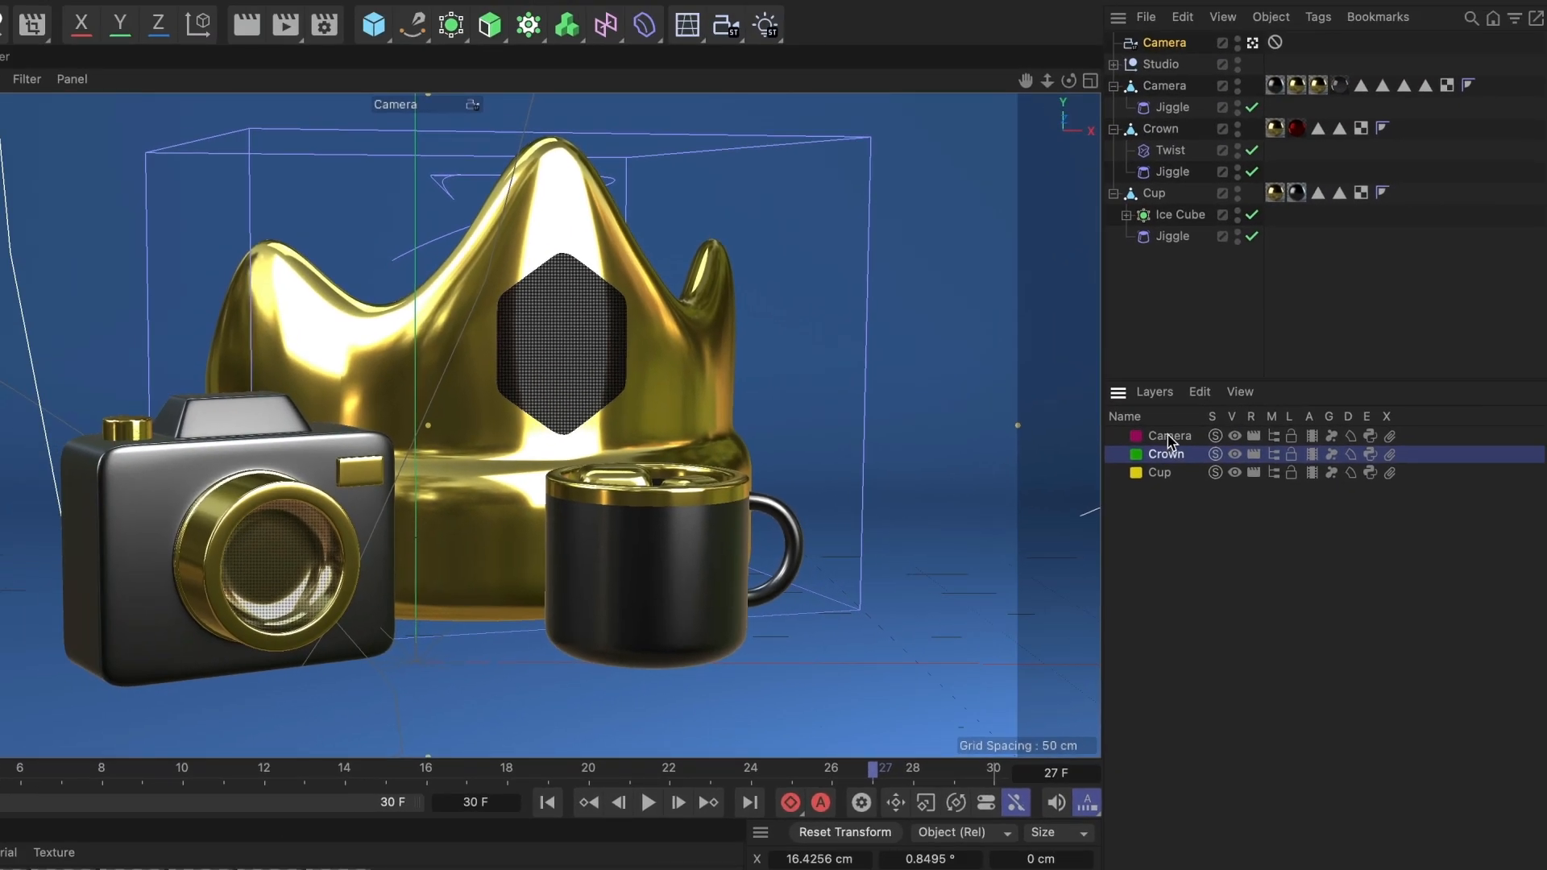
- Assign the Cup object to the Cup layer
click(1156, 195)
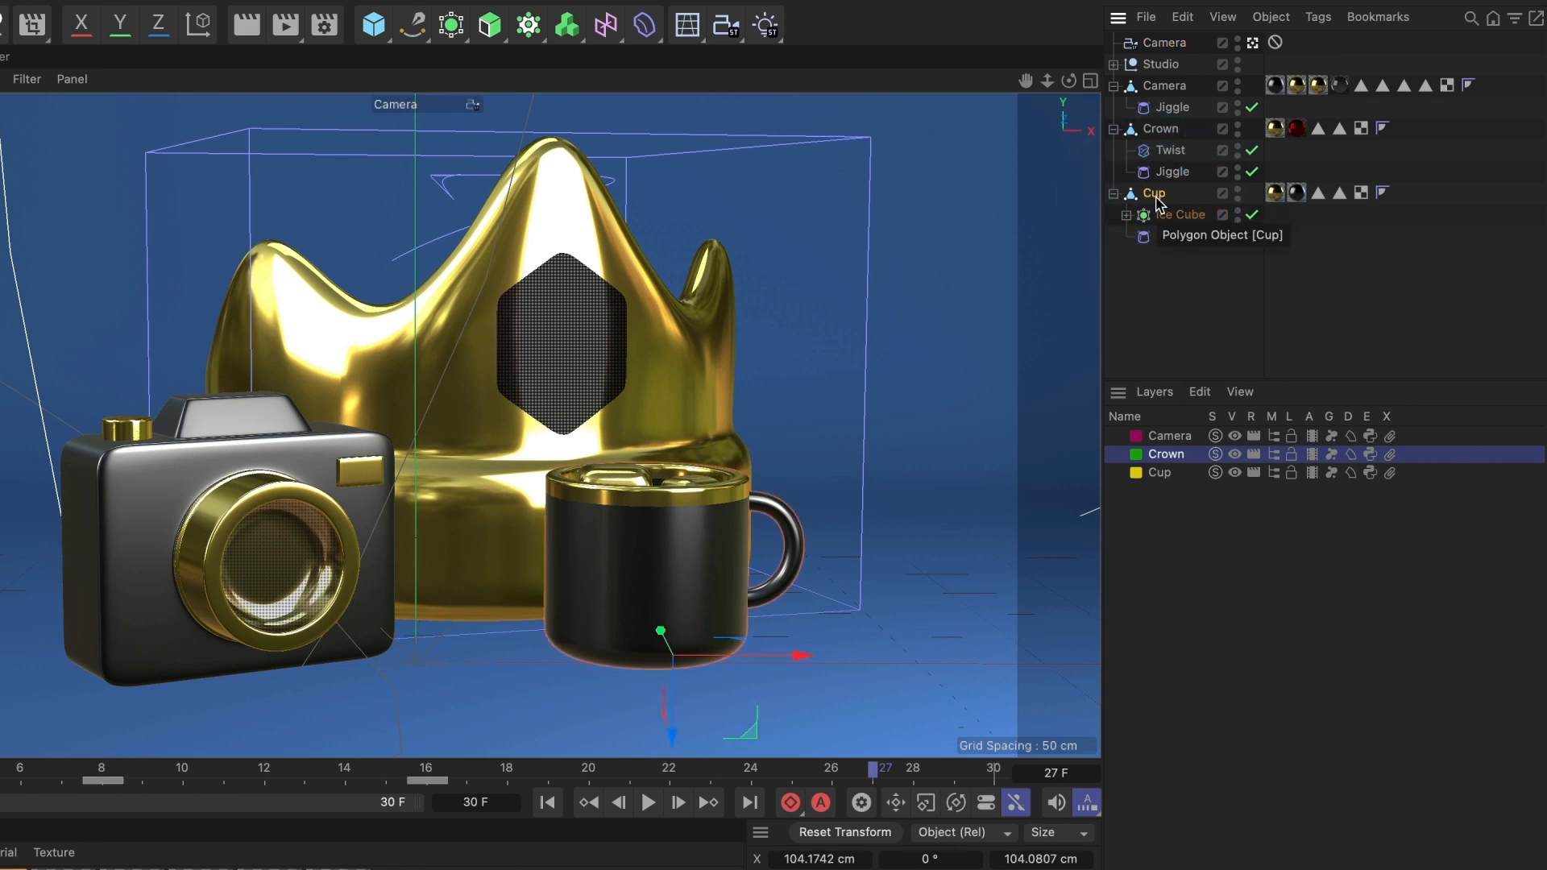
click(1223, 197)
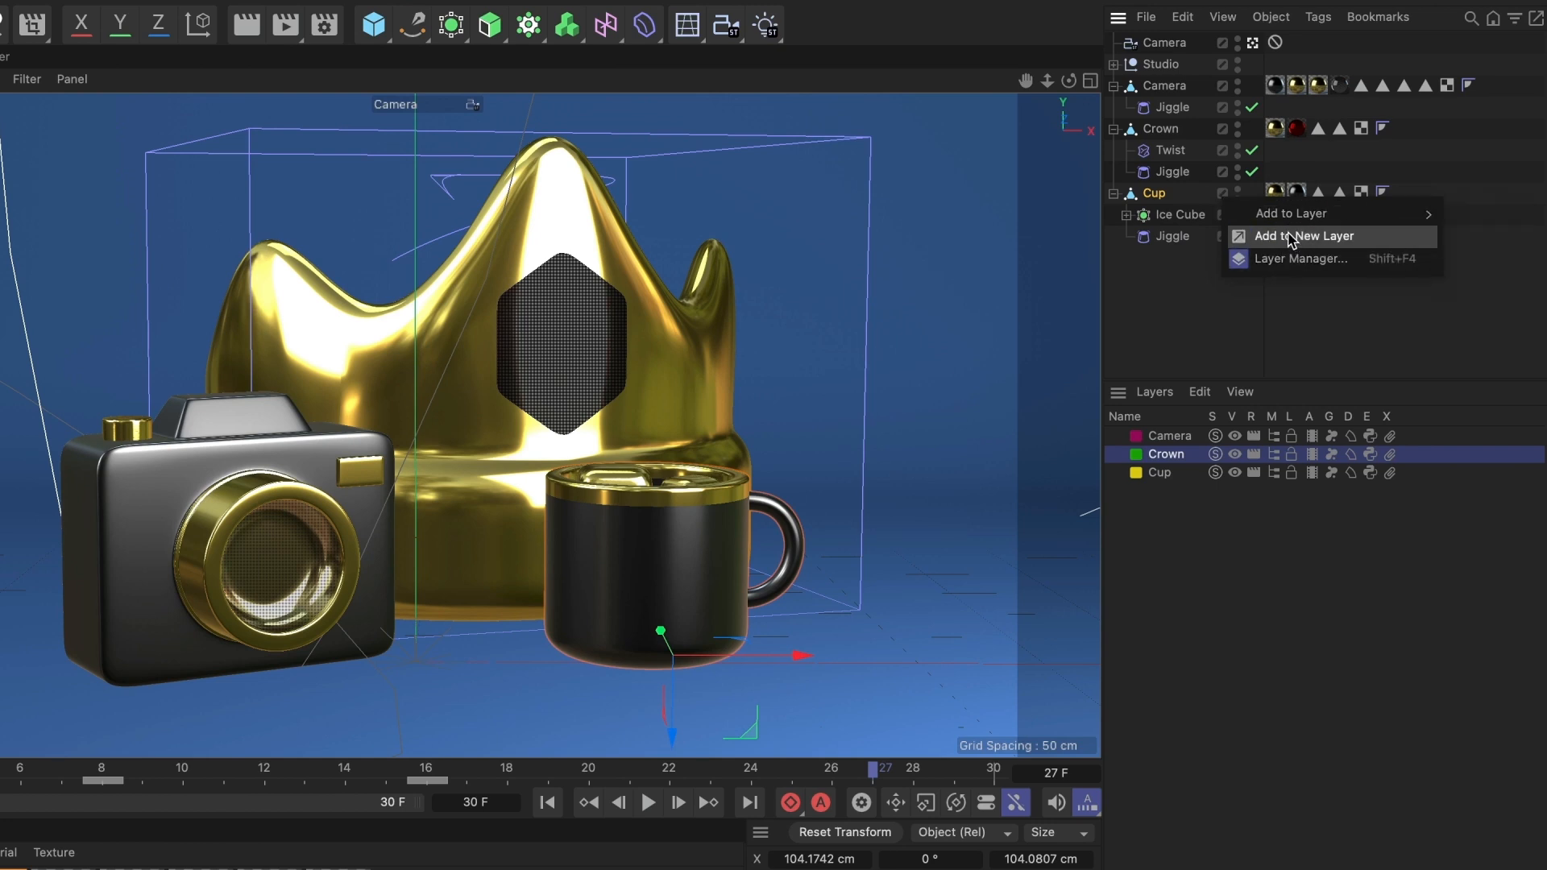
mouse_move(1270, 227)
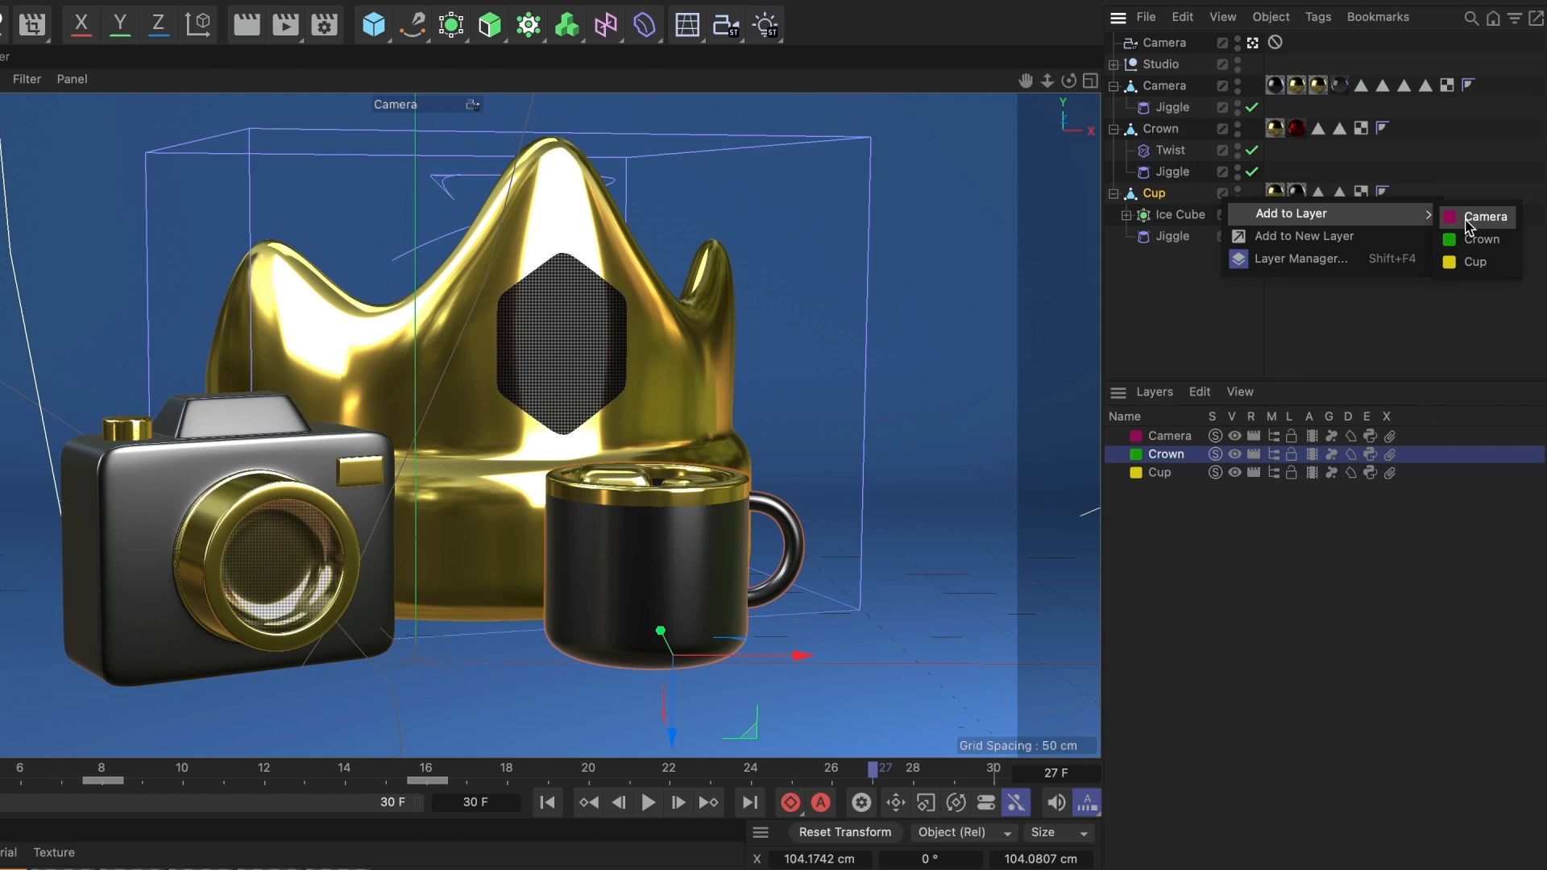
click(1474, 264)
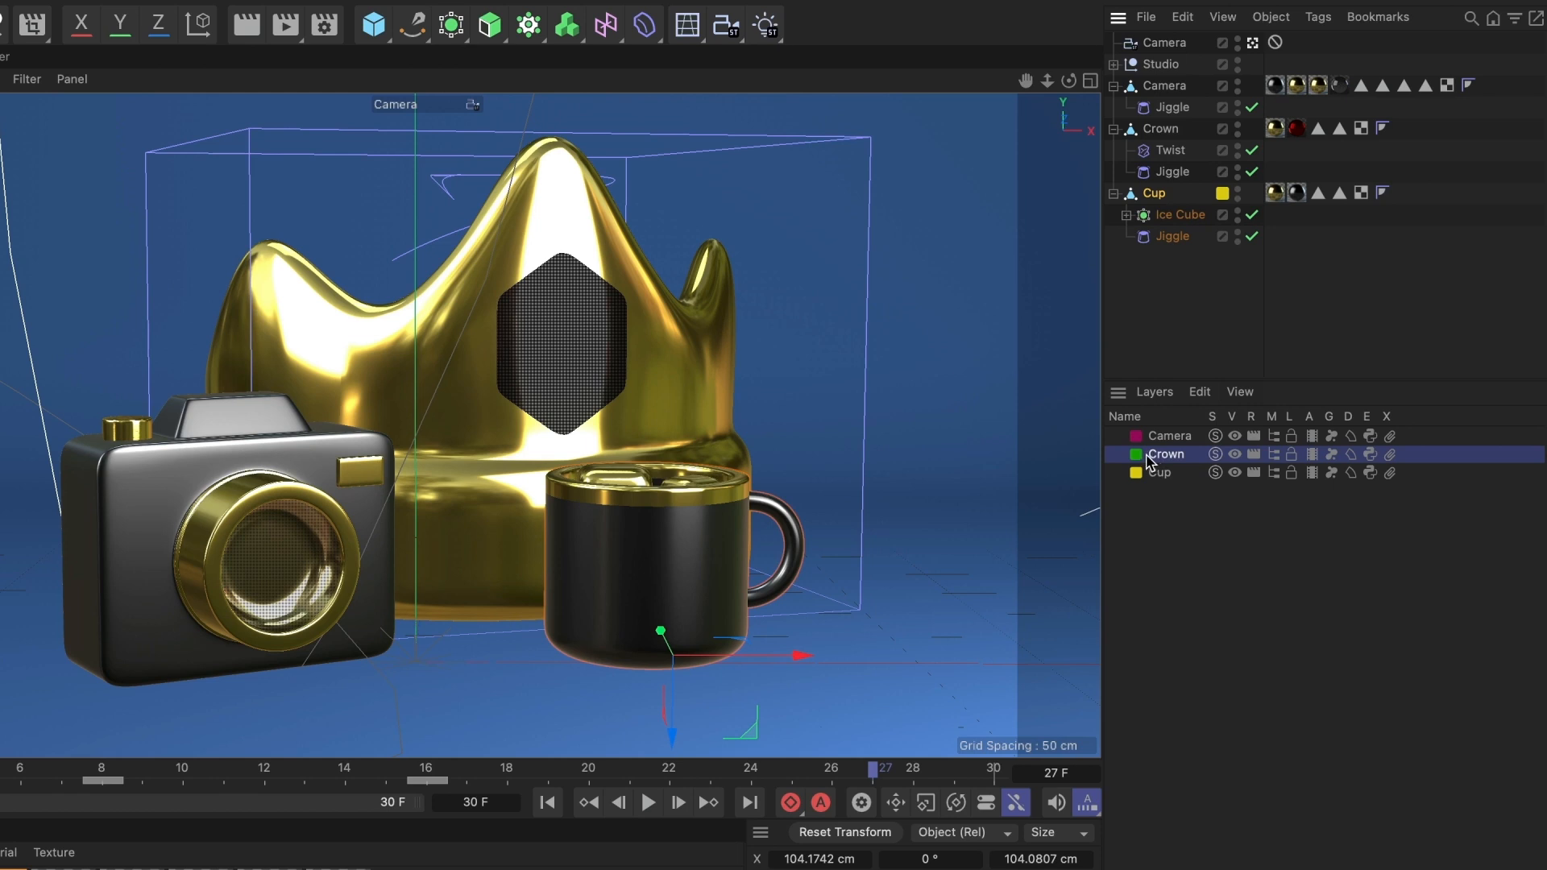
- Assign the Crown object to the Crown layer and the Camera object to the Camera layer
drag(1139, 463, 1165, 136)
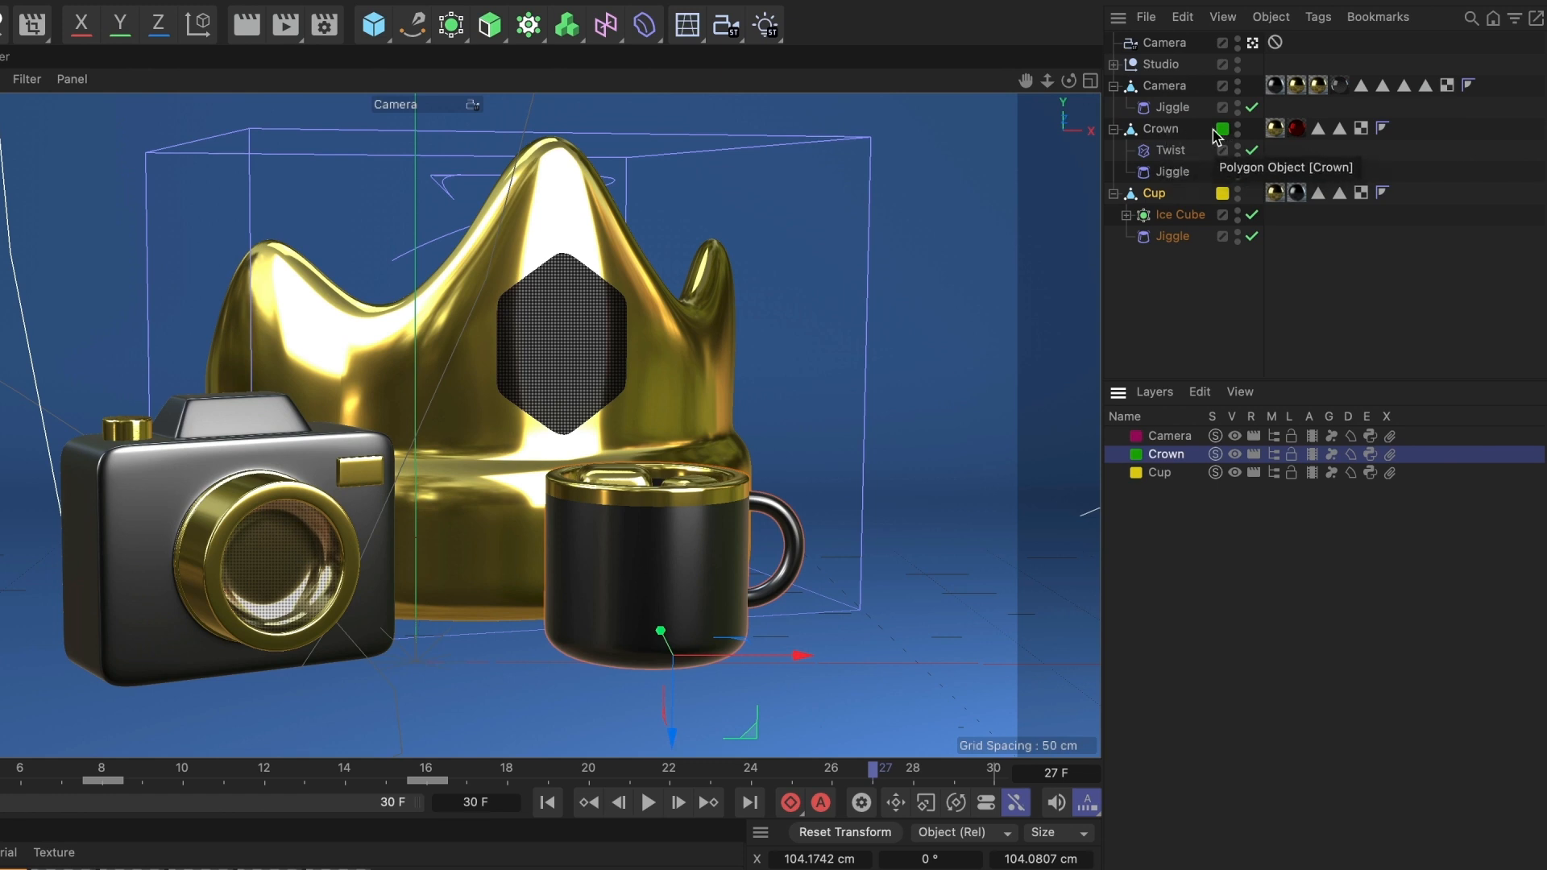
click(1160, 89)
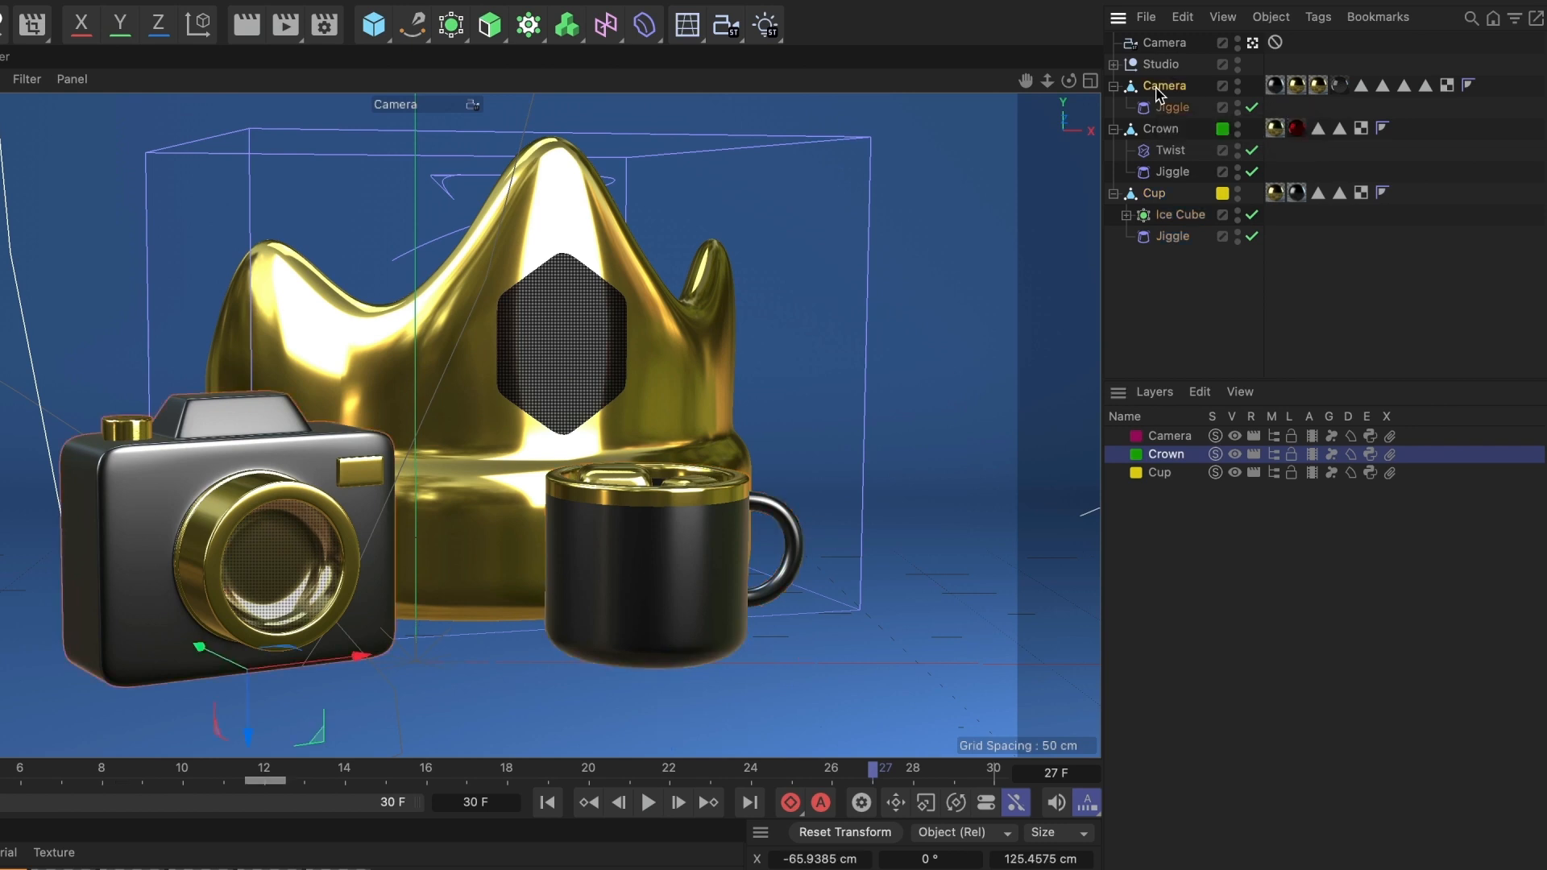
click(1222, 87)
mouse_move(1247, 104)
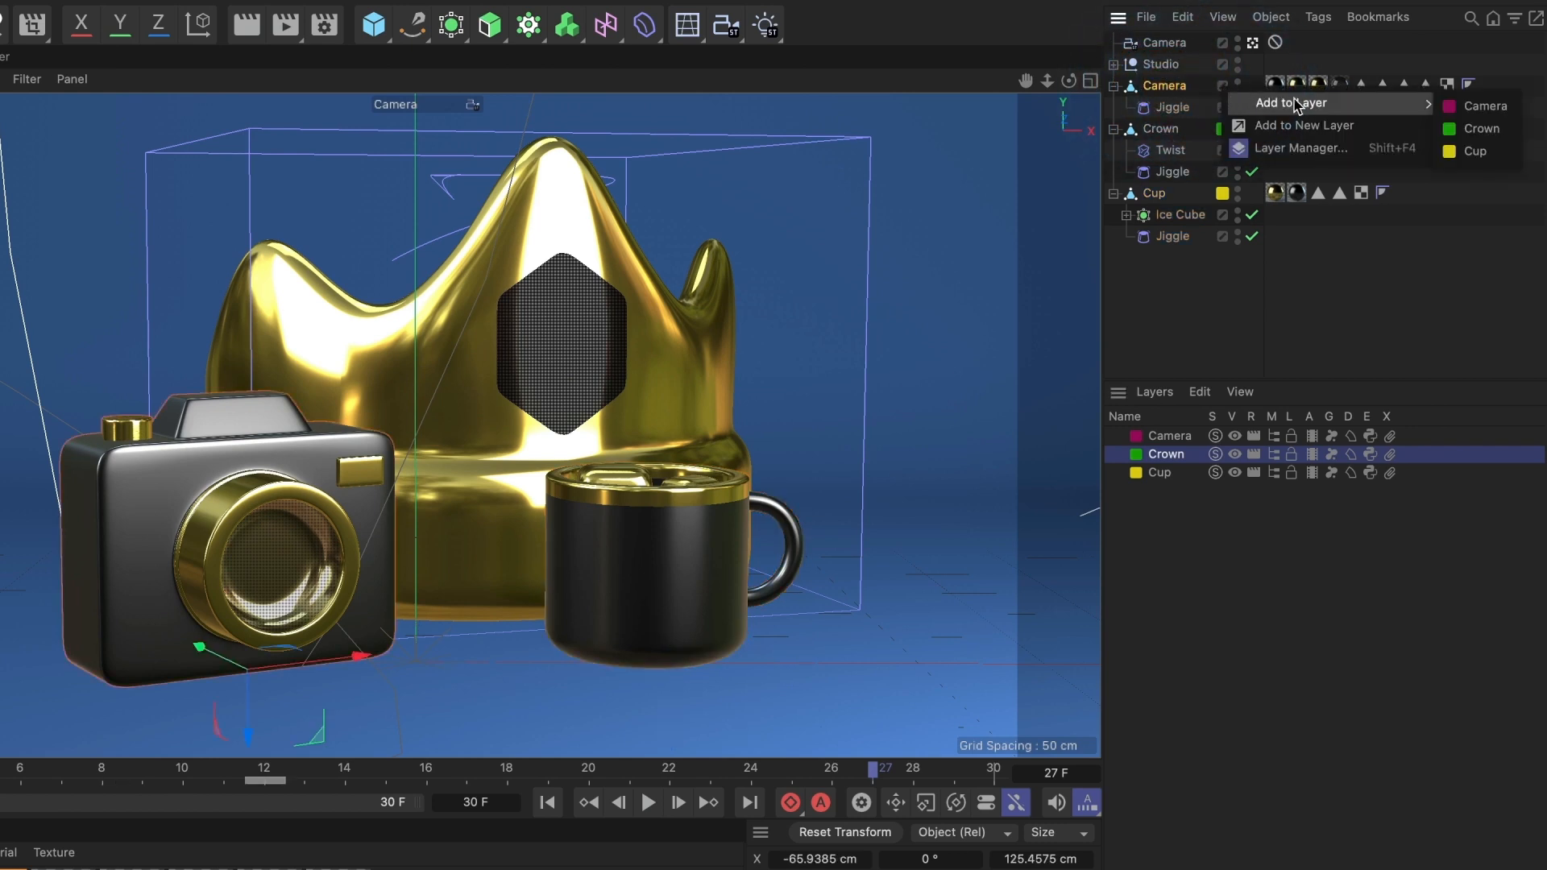
click(1464, 108)
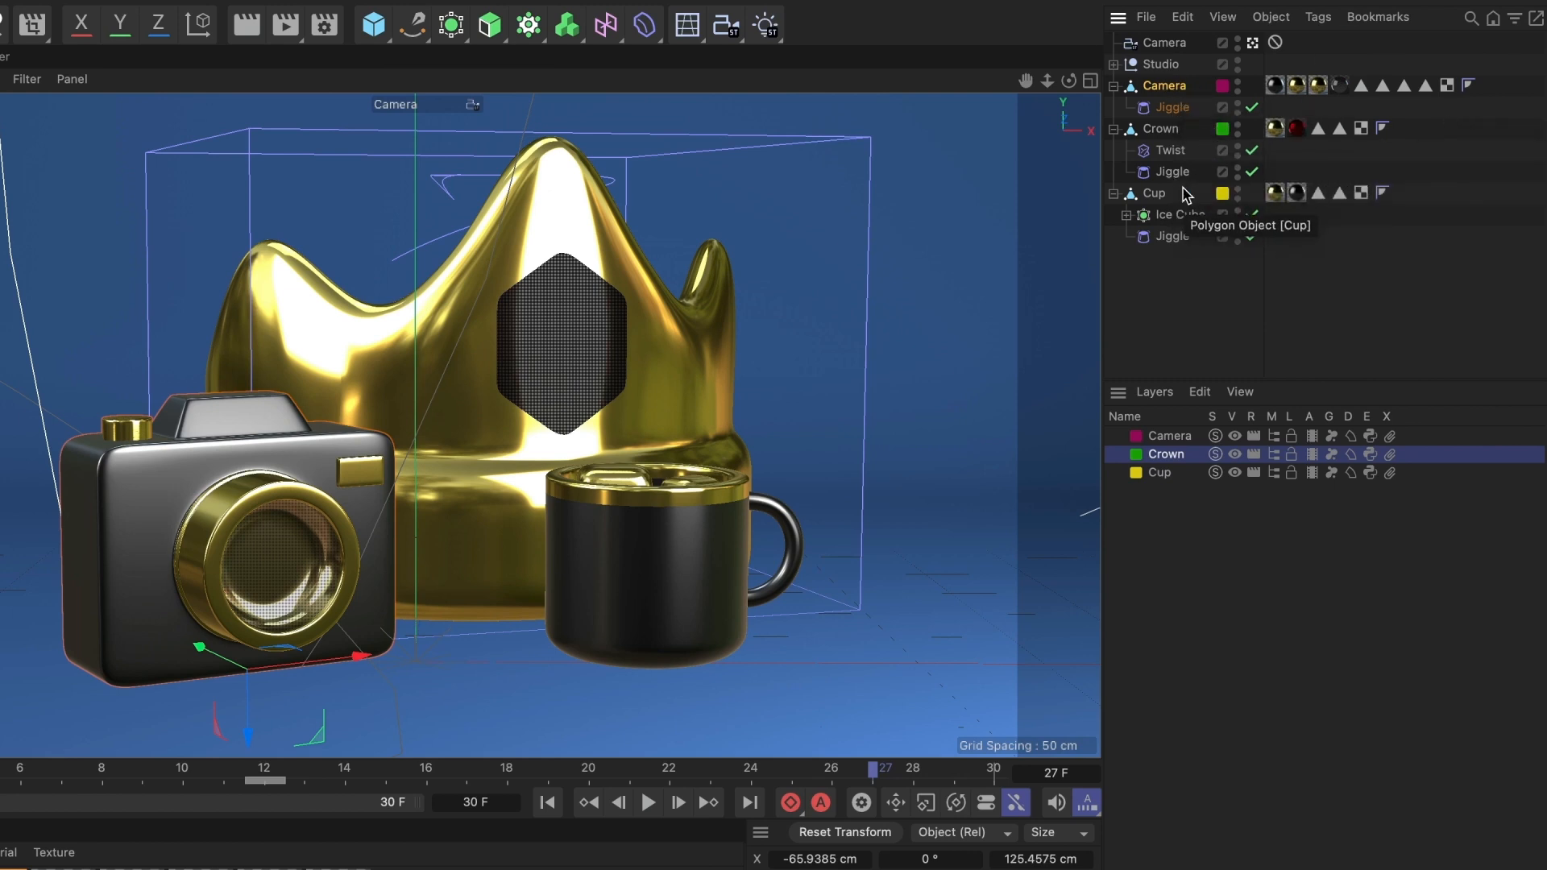
- Turn on Solo for the Camera and Crown layers
click(1173, 437)
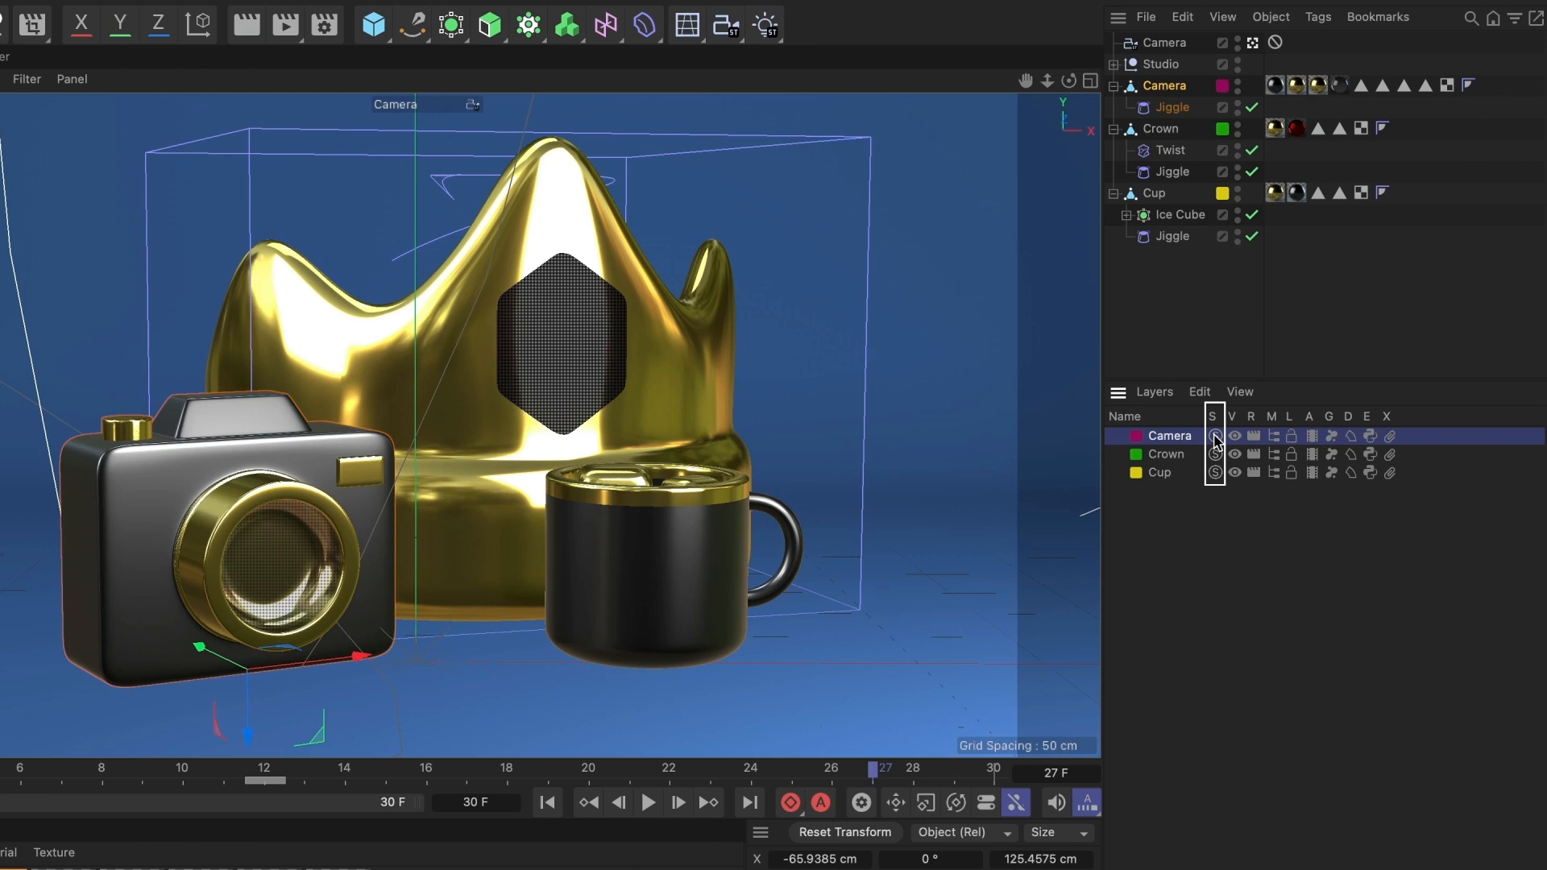
click(1215, 437)
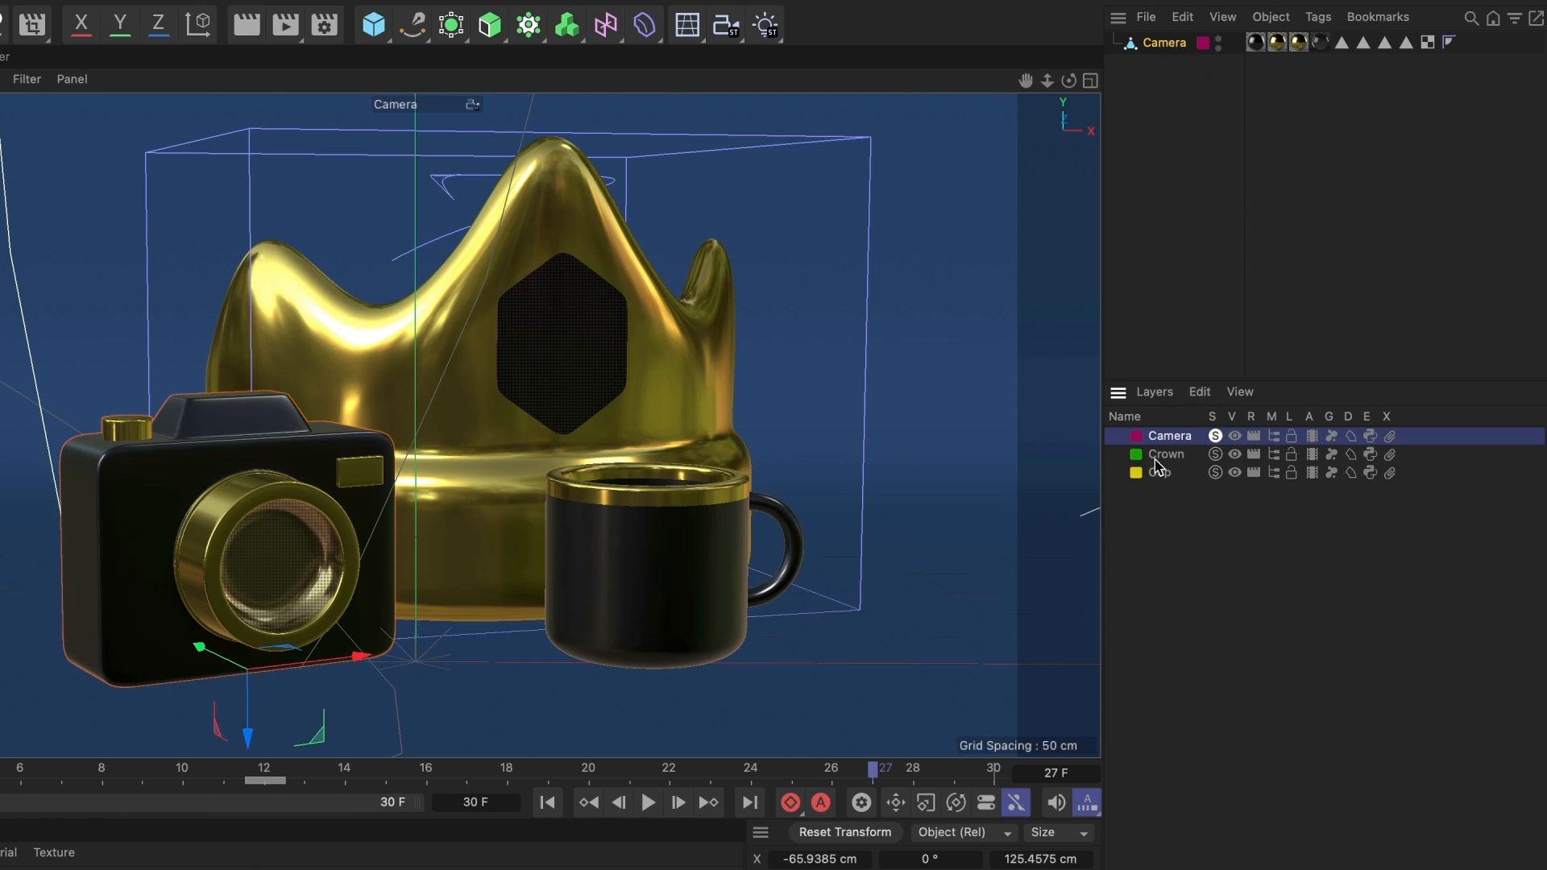
click(1215, 454)
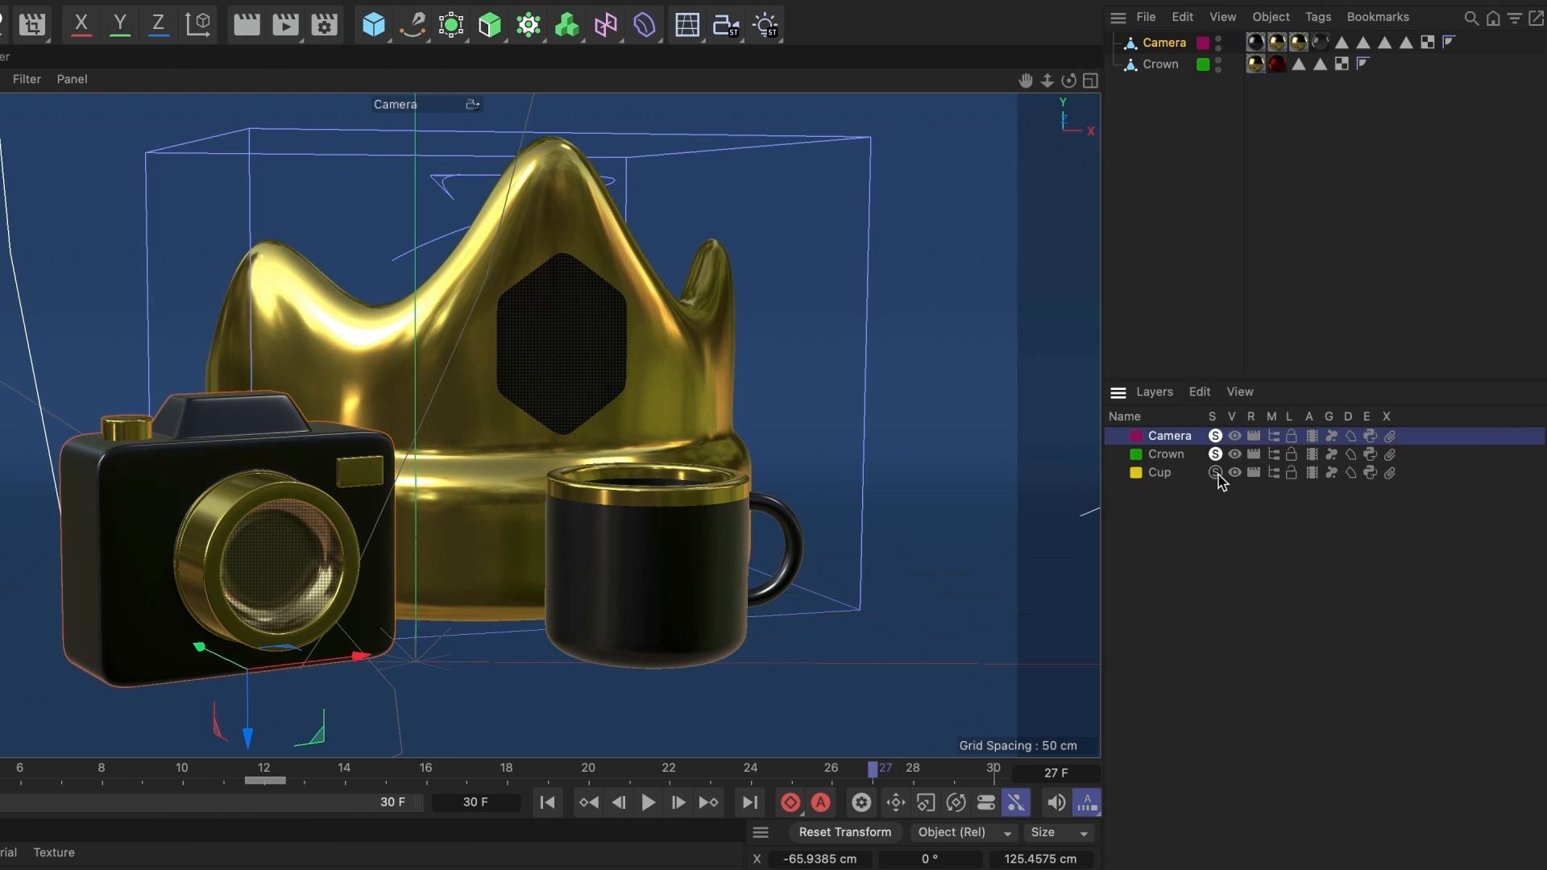
- Solo the Cup layer, then turn Solo off for the Camera, Crown and Cup layers
click(1215, 473)
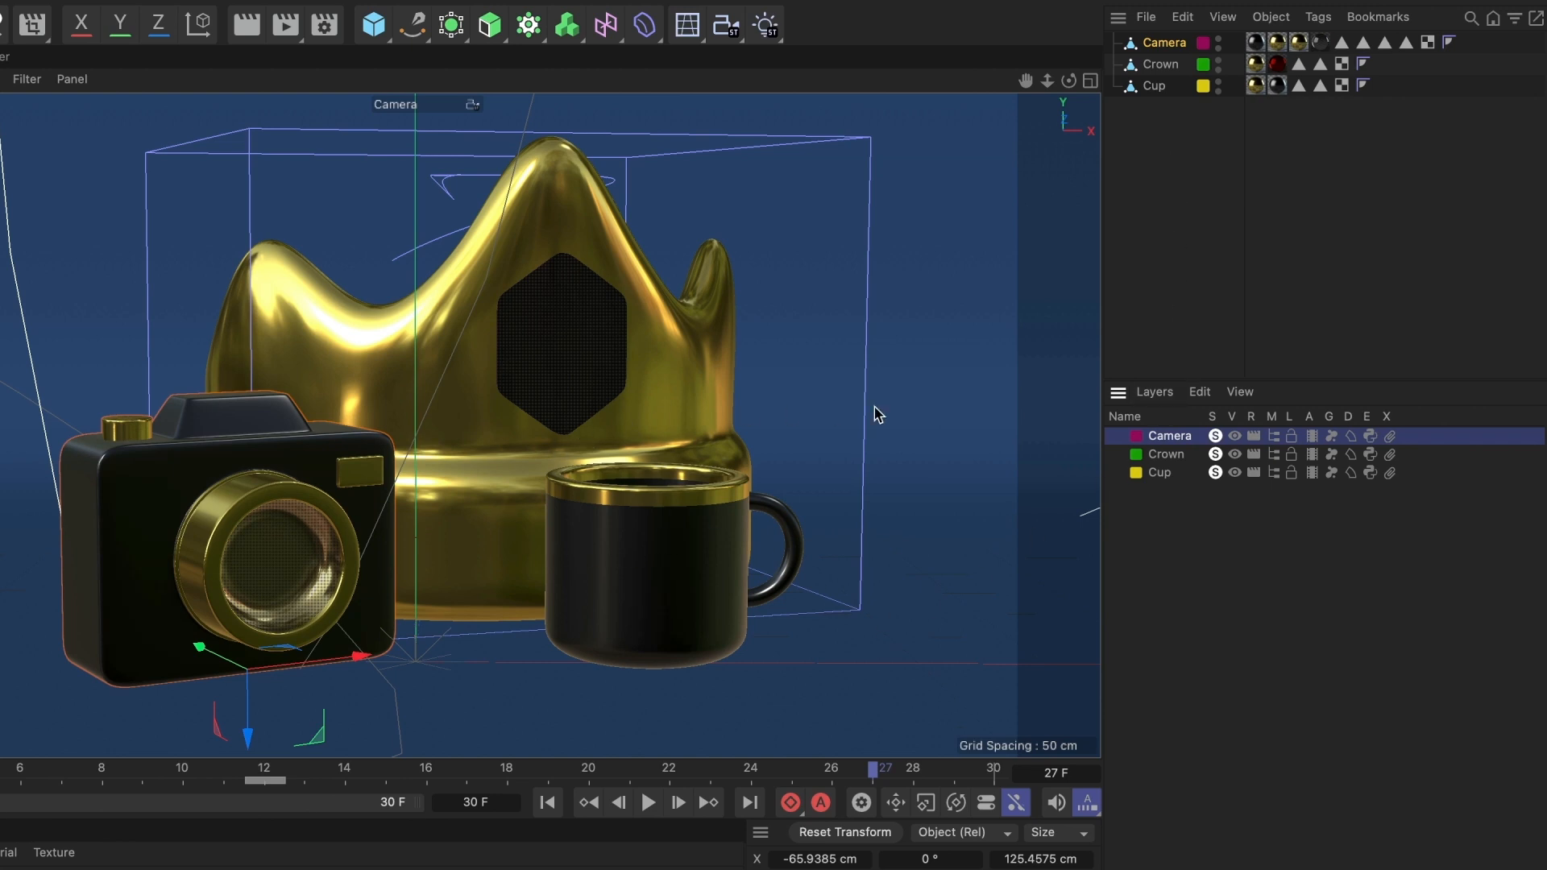
click(1215, 436)
click(1215, 454)
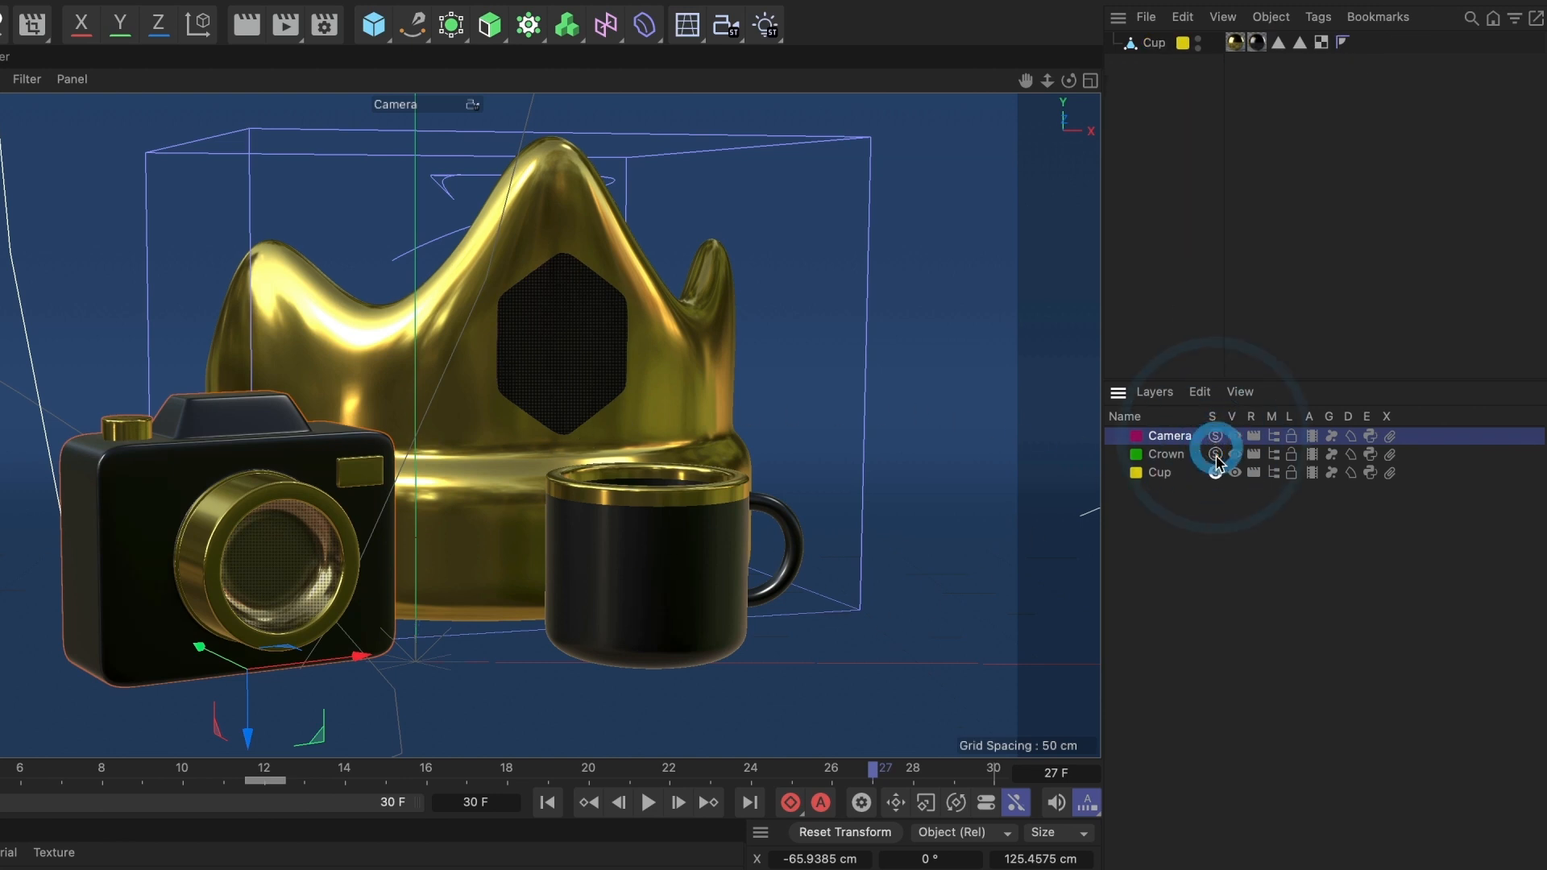
click(1215, 473)
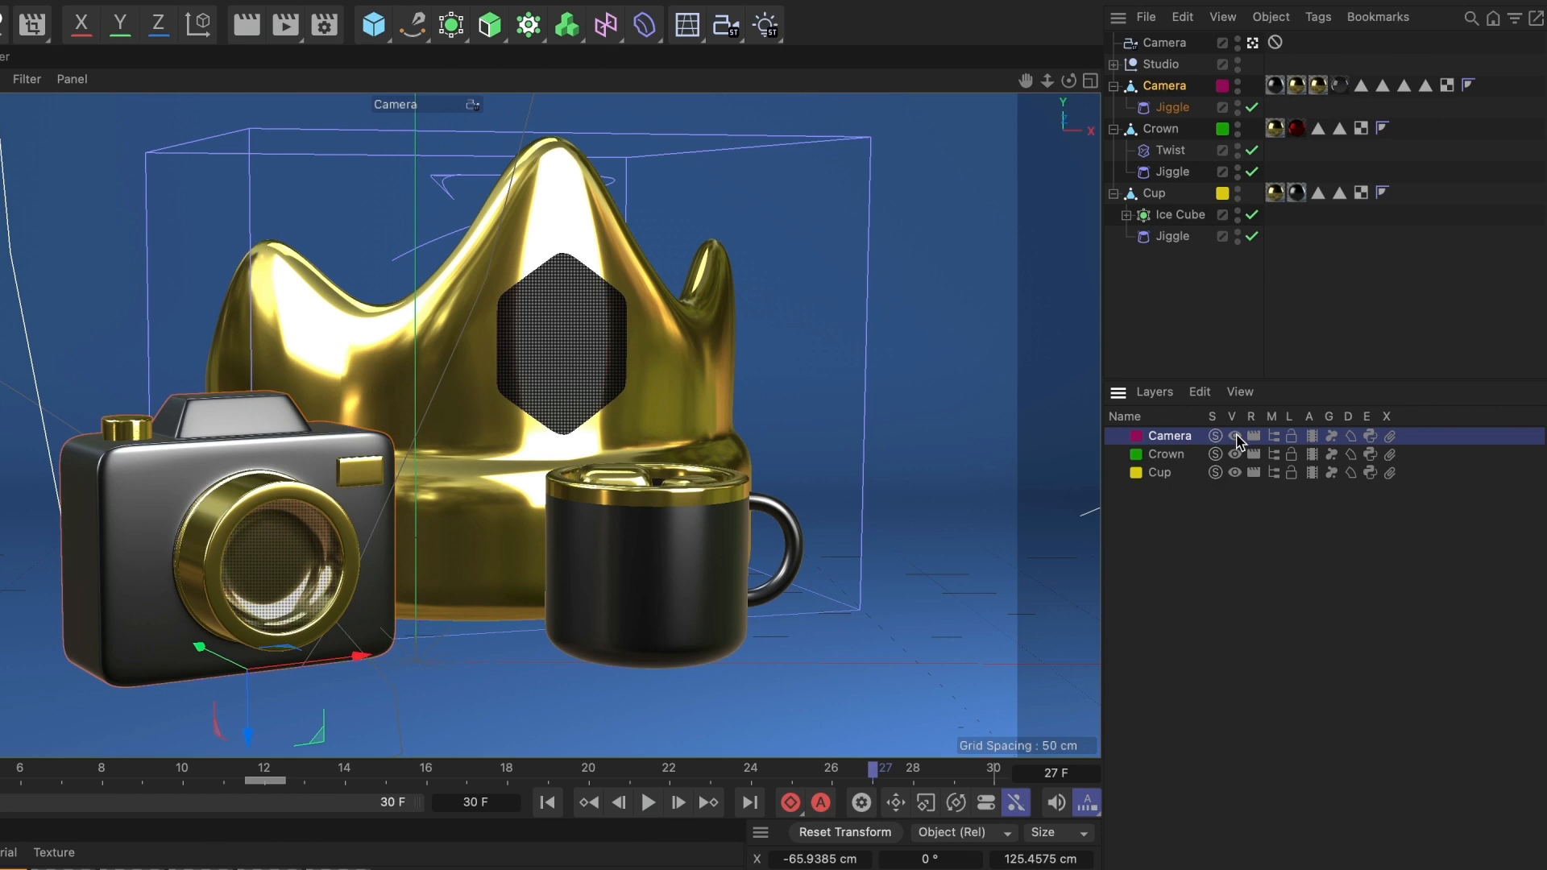
- Hide the Camera layer in the viewport and show it again
click(1235, 436)
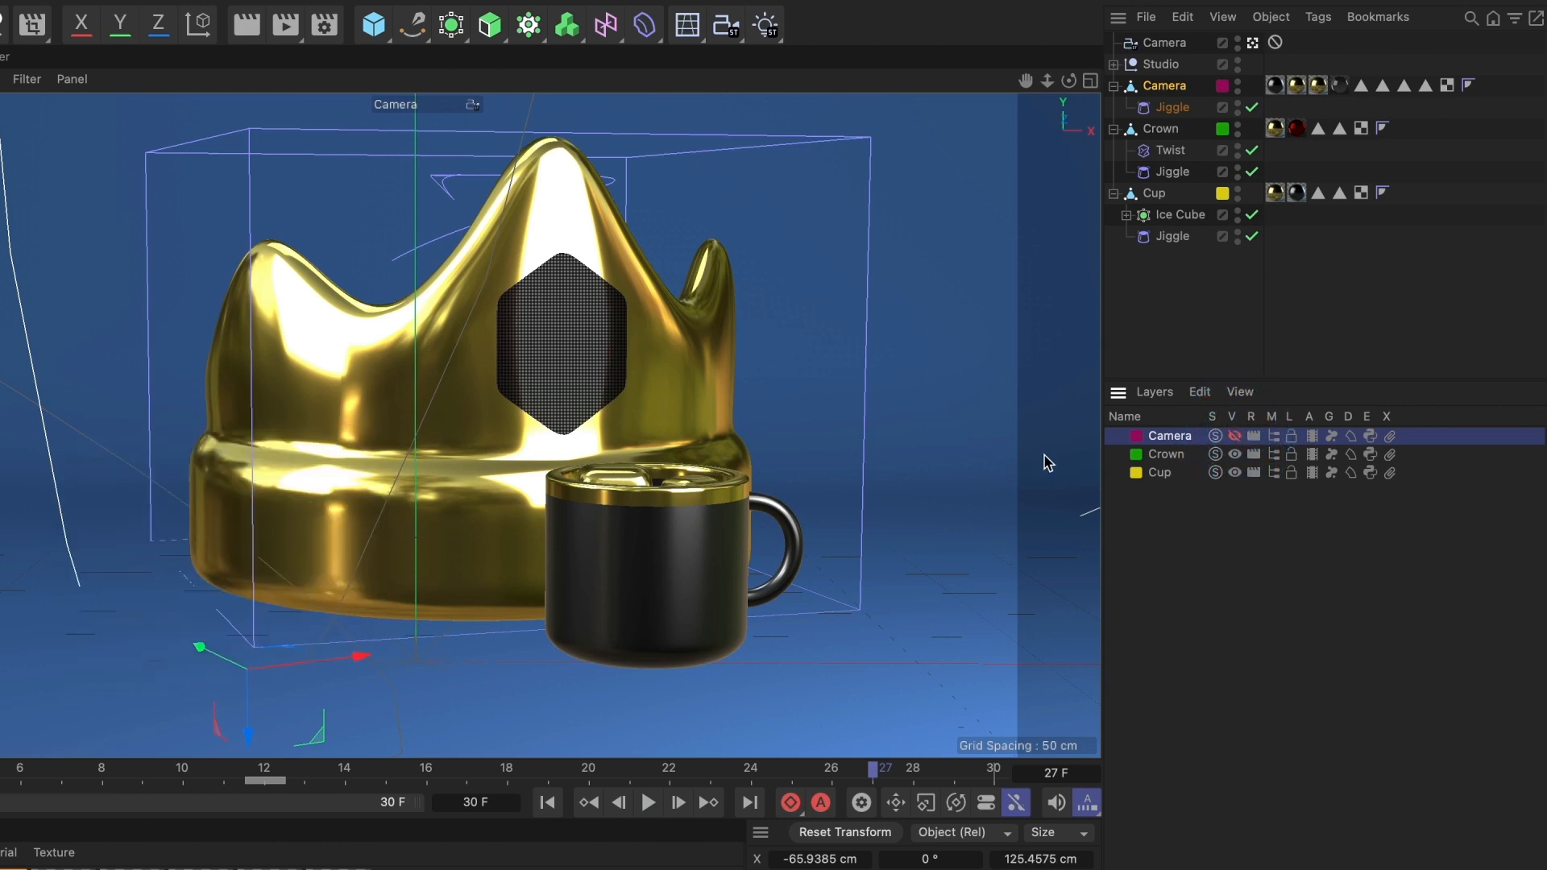
click(1235, 435)
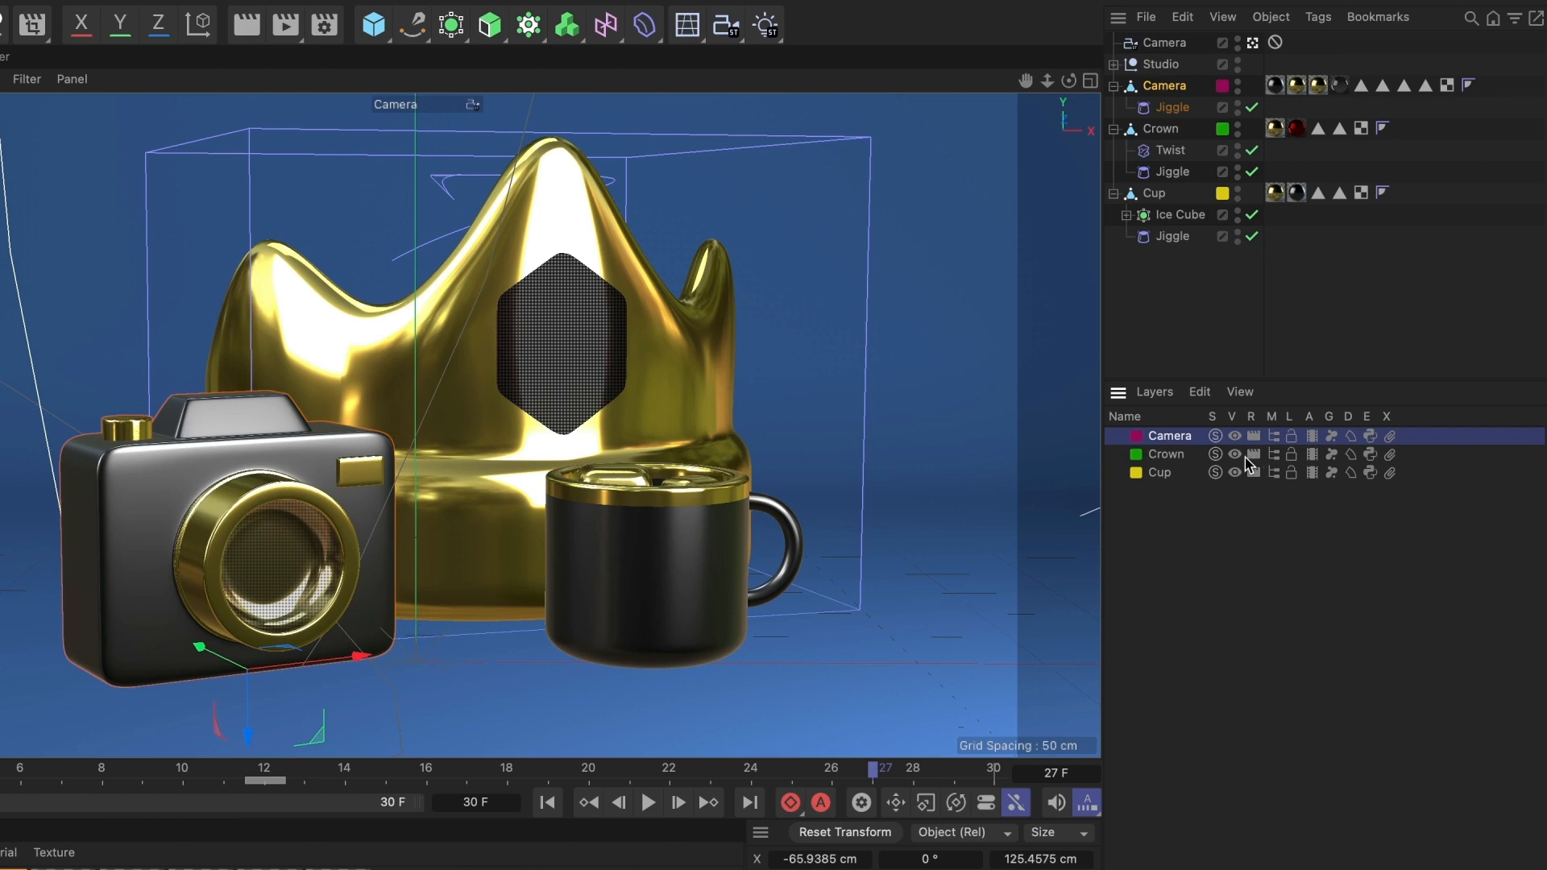
- Turn off rendering for the Crown and Cup layers and render the active view
click(1164, 456)
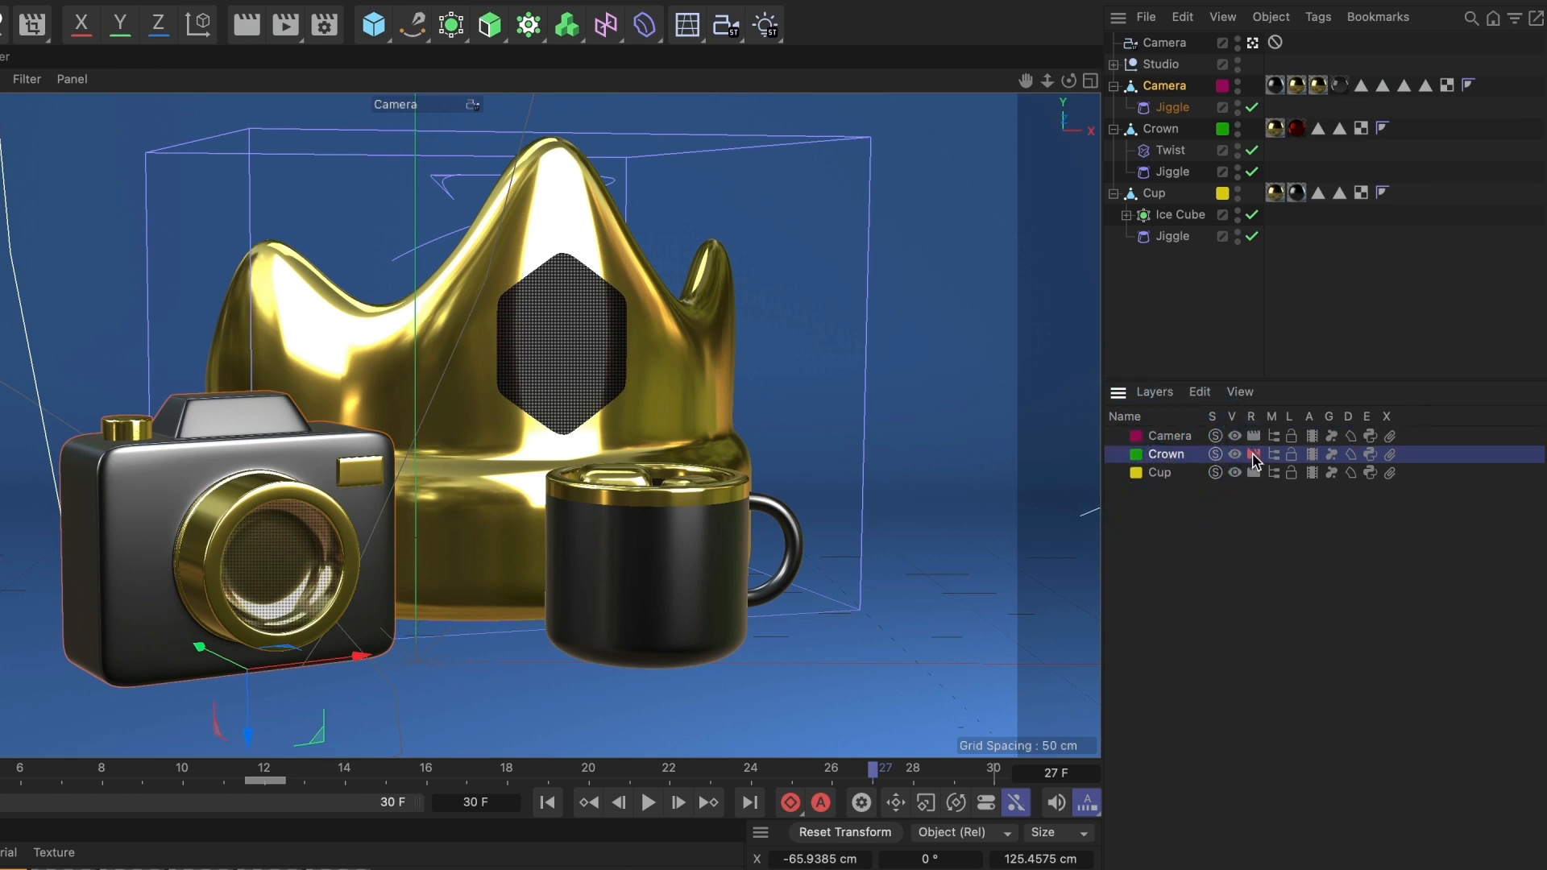
click(1253, 470)
click(251, 35)
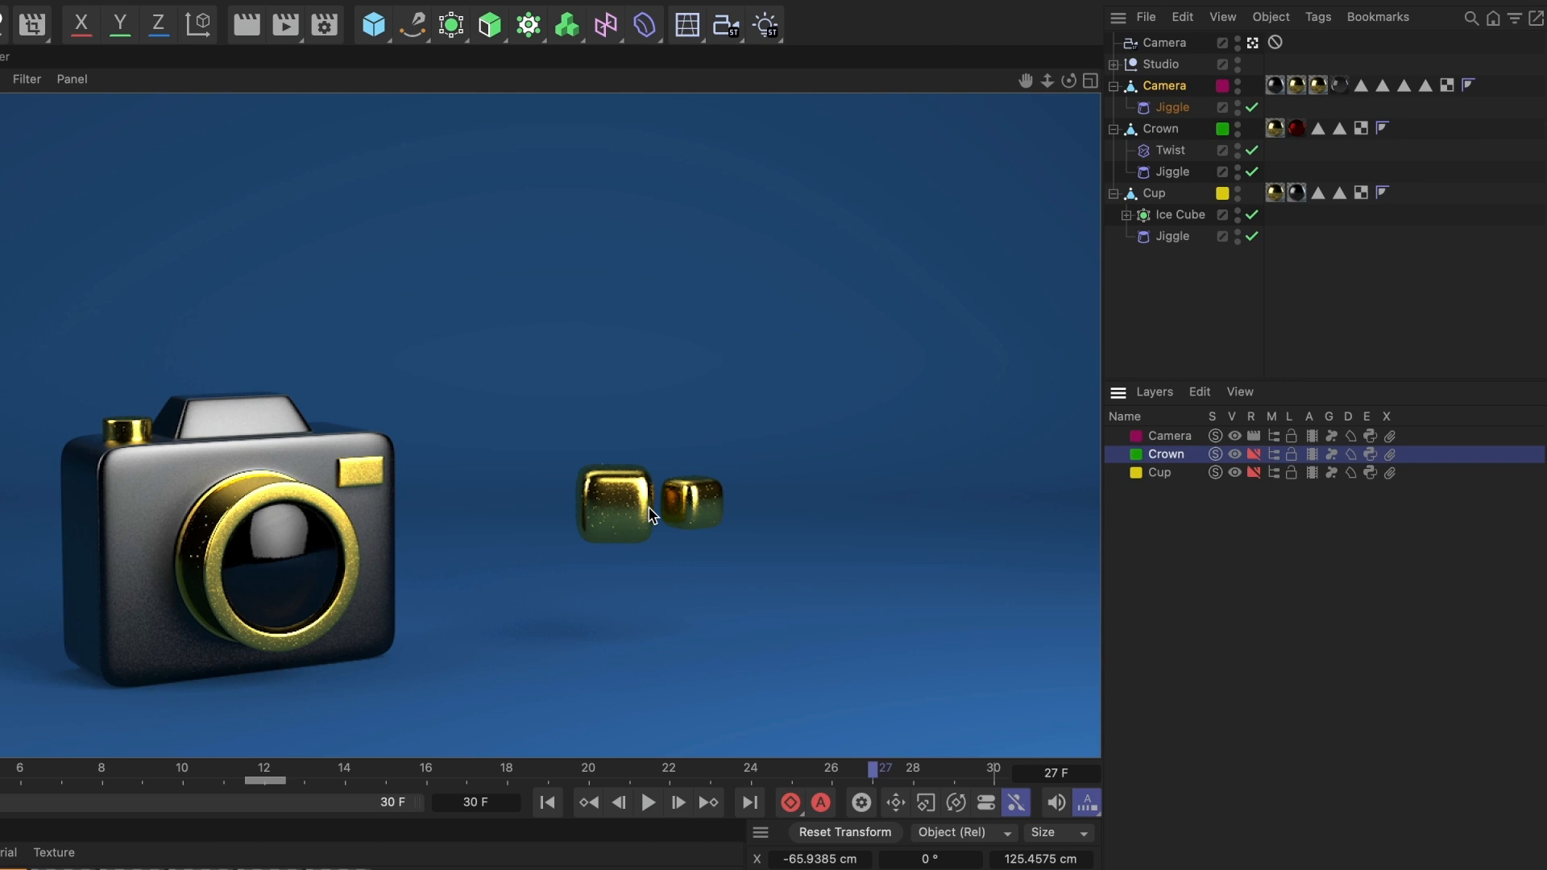
- Assign the Ice Cube object to the Cup layer
click(1178, 218)
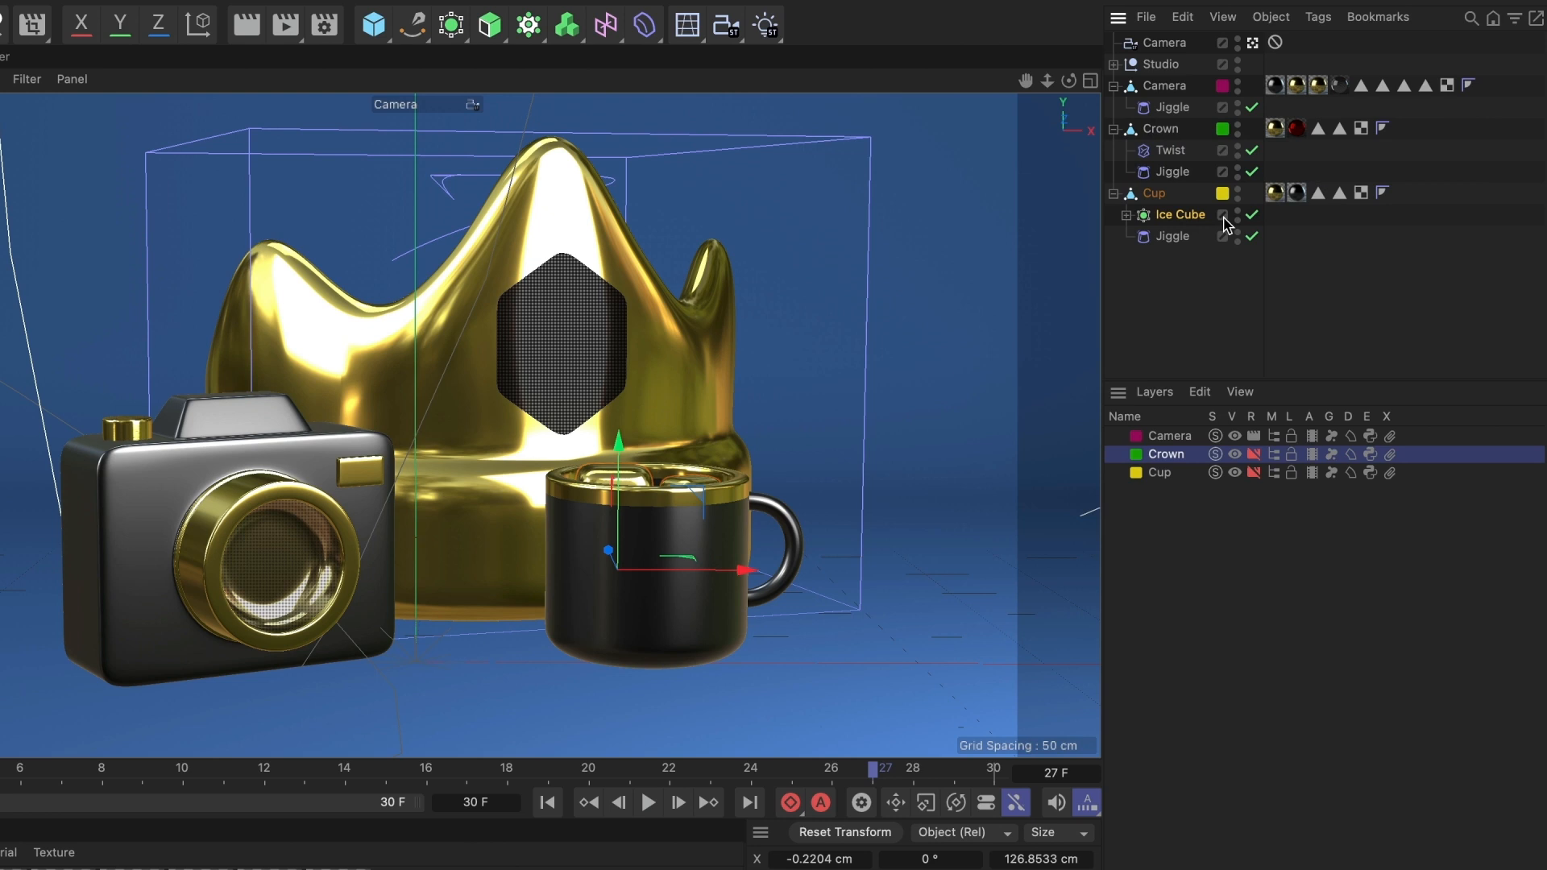
click(1226, 225)
mouse_move(1290, 235)
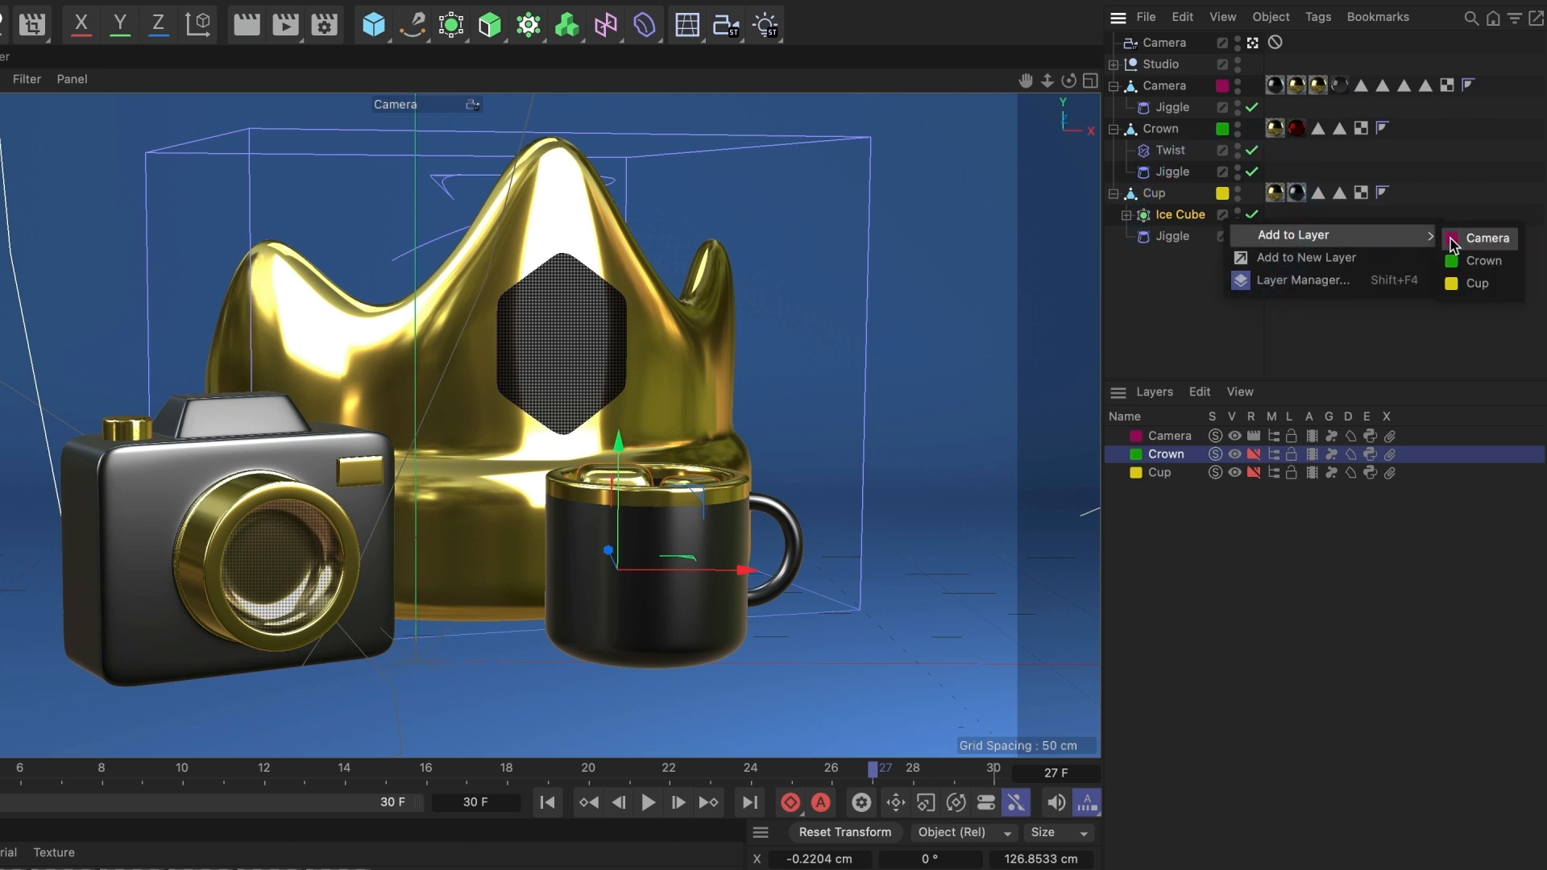
click(1477, 283)
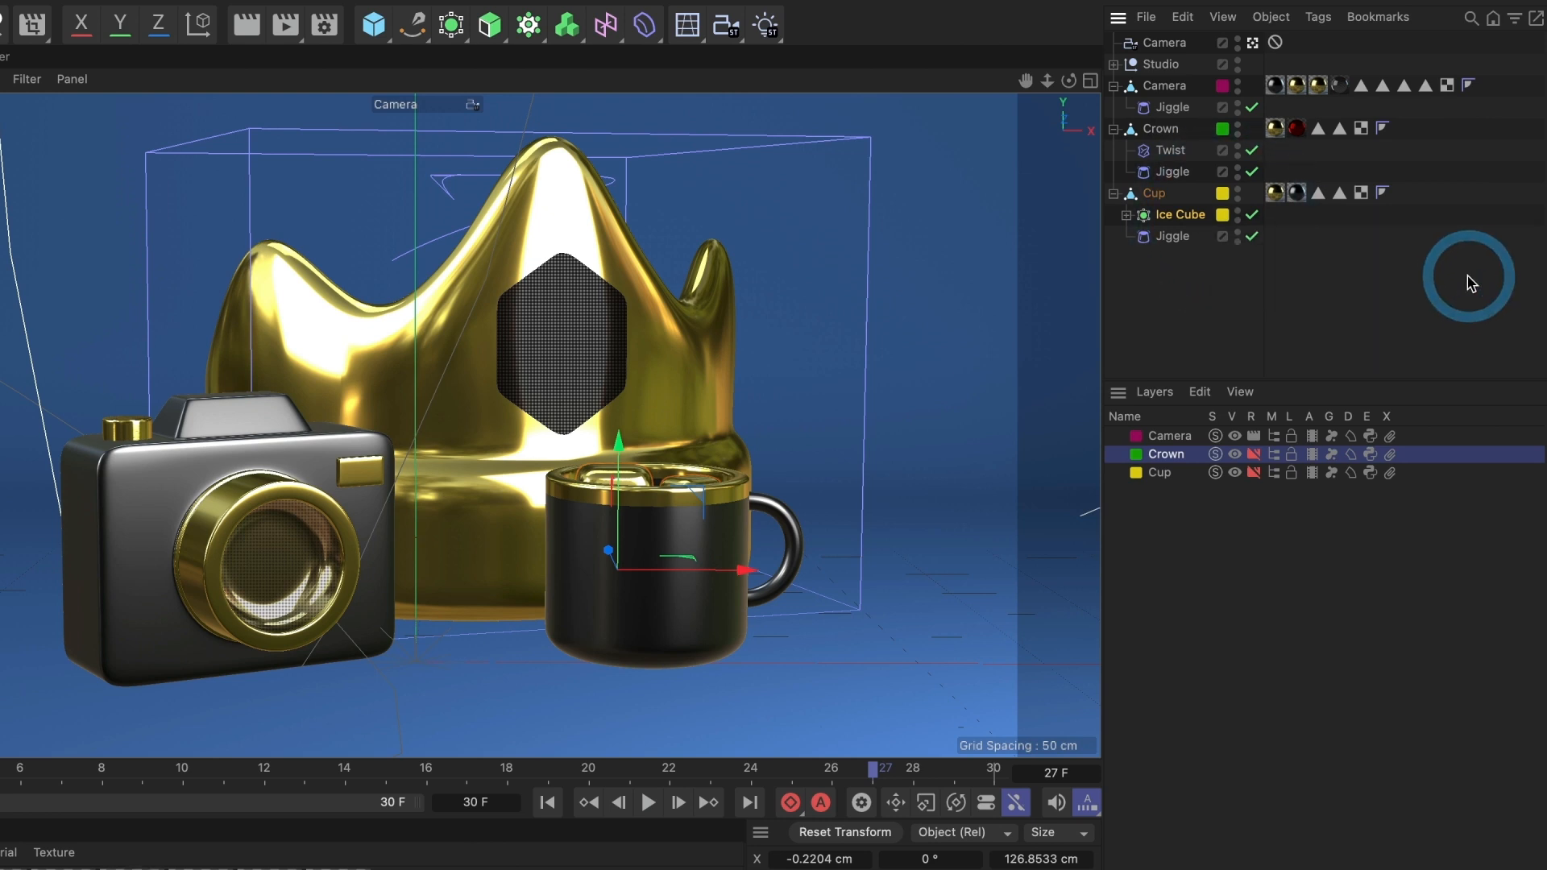
- Render the active view, then turn rendering back on for the Crown and Cup layers
click(245, 27)
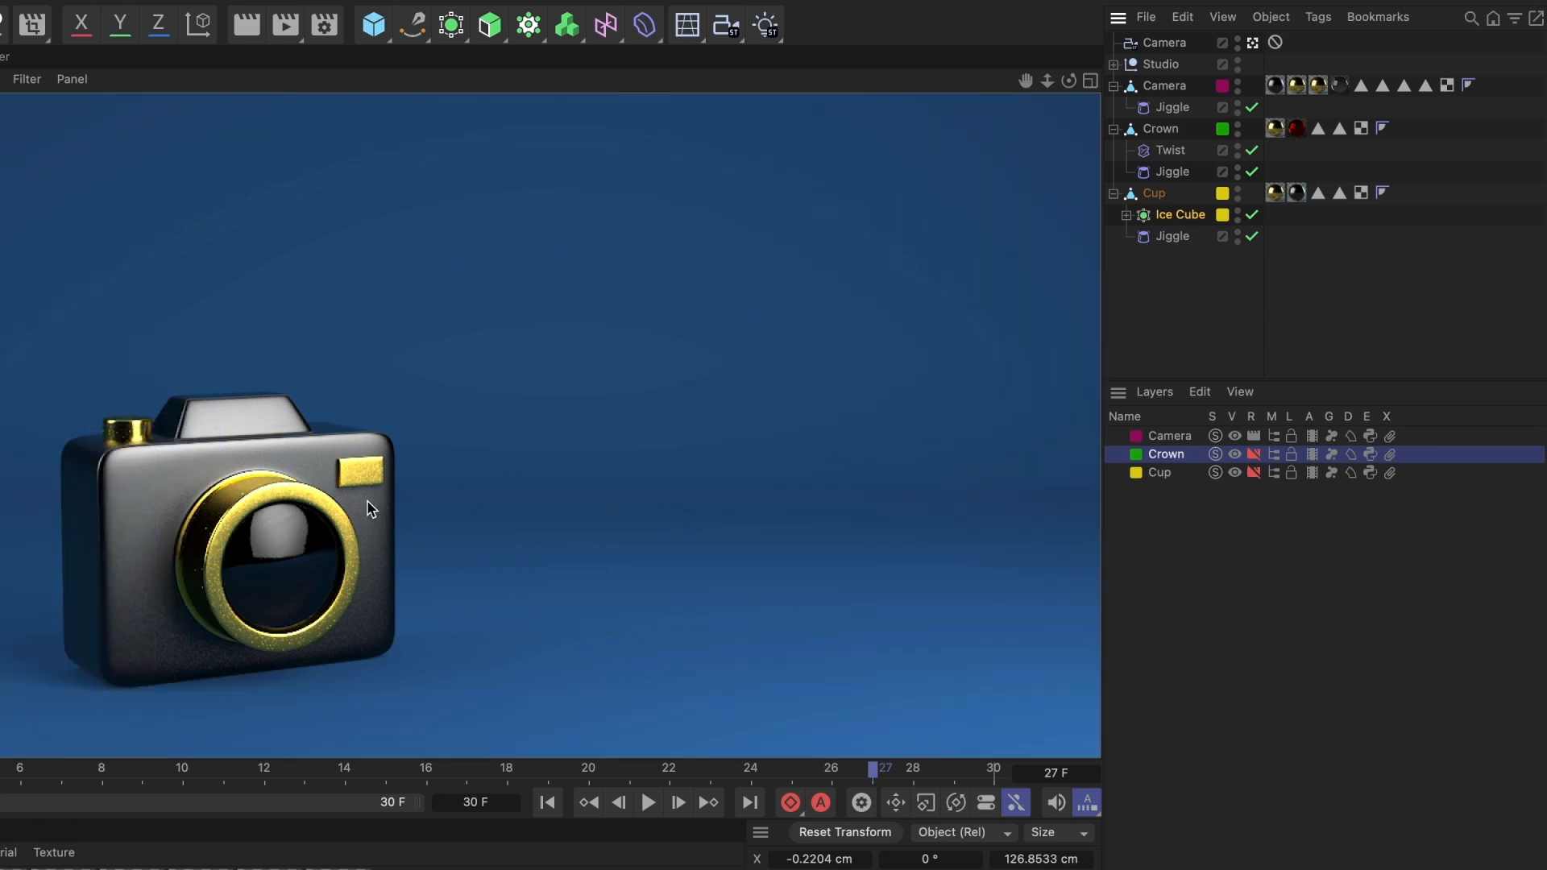
click(1255, 455)
click(1256, 472)
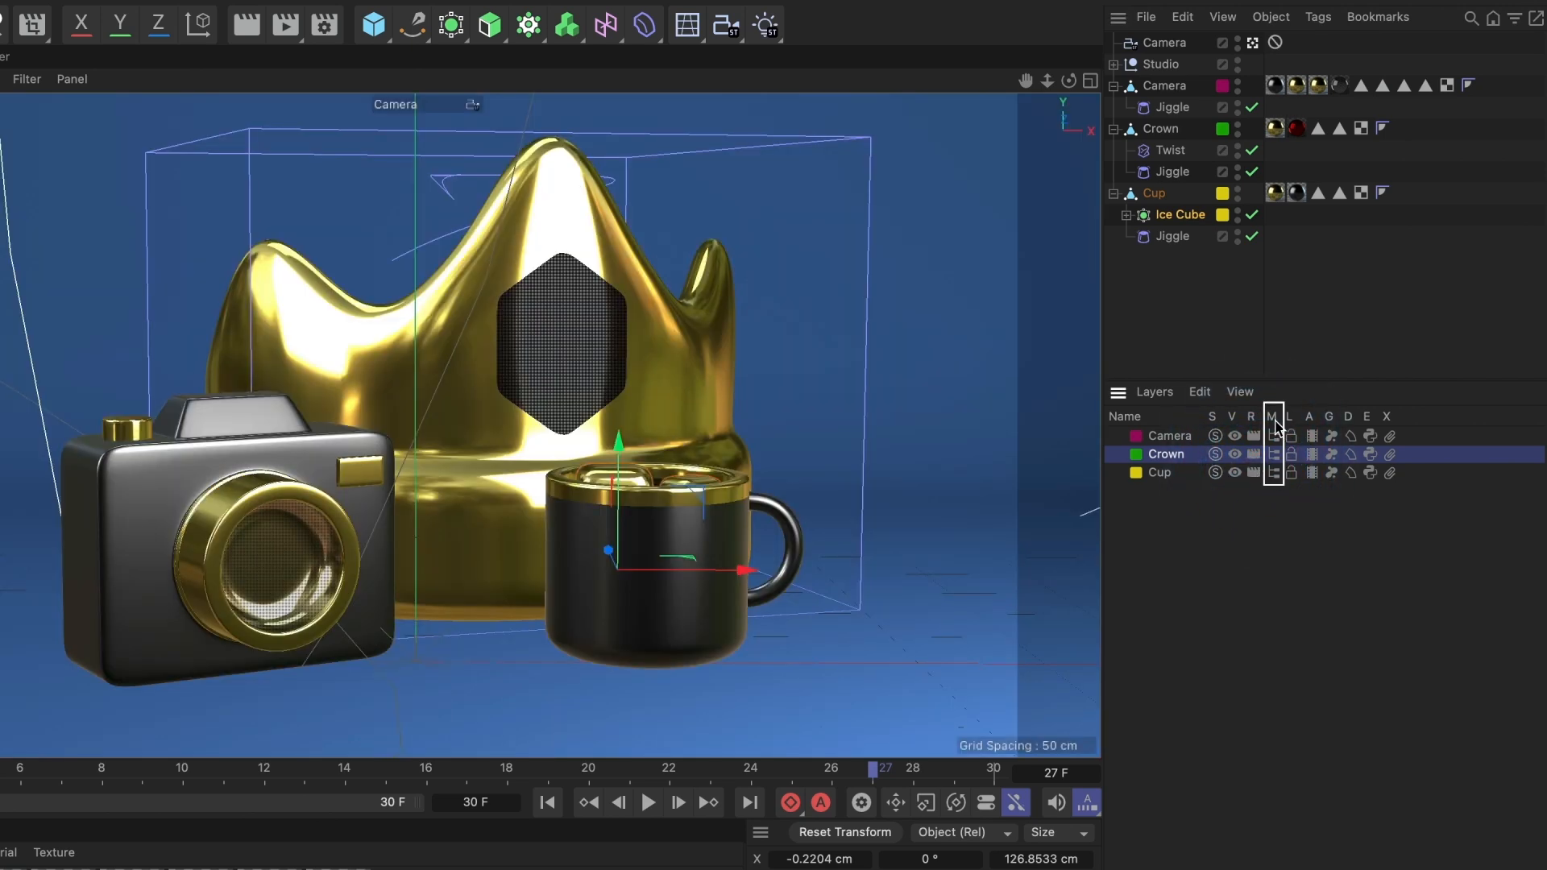
- Hide the Crown, Camera and Cup layers from the Object Manager, then show all three again
click(1275, 454)
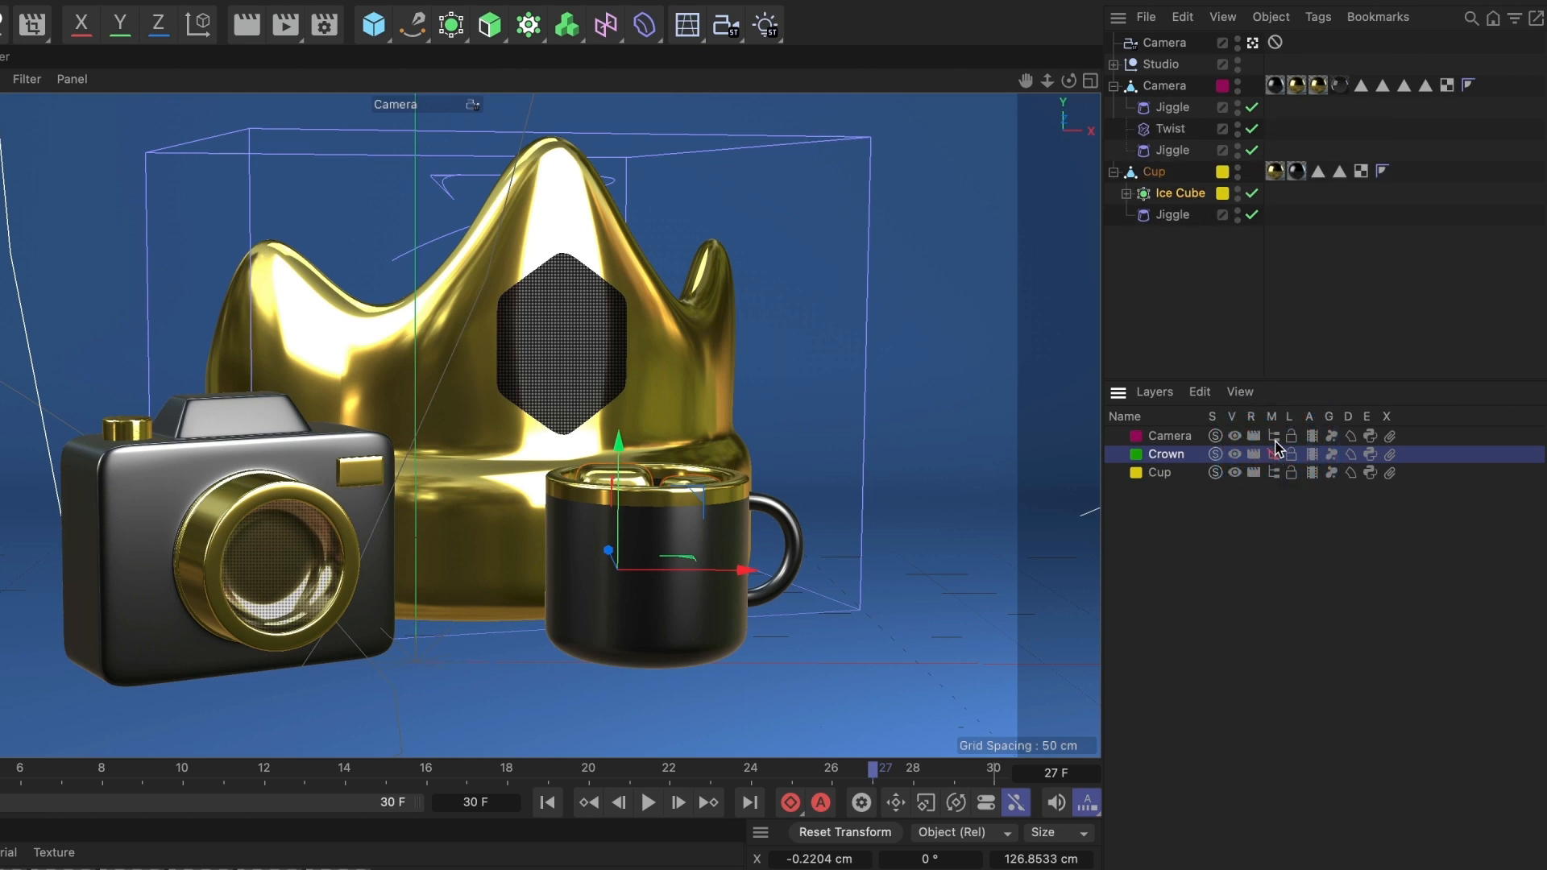
click(1274, 436)
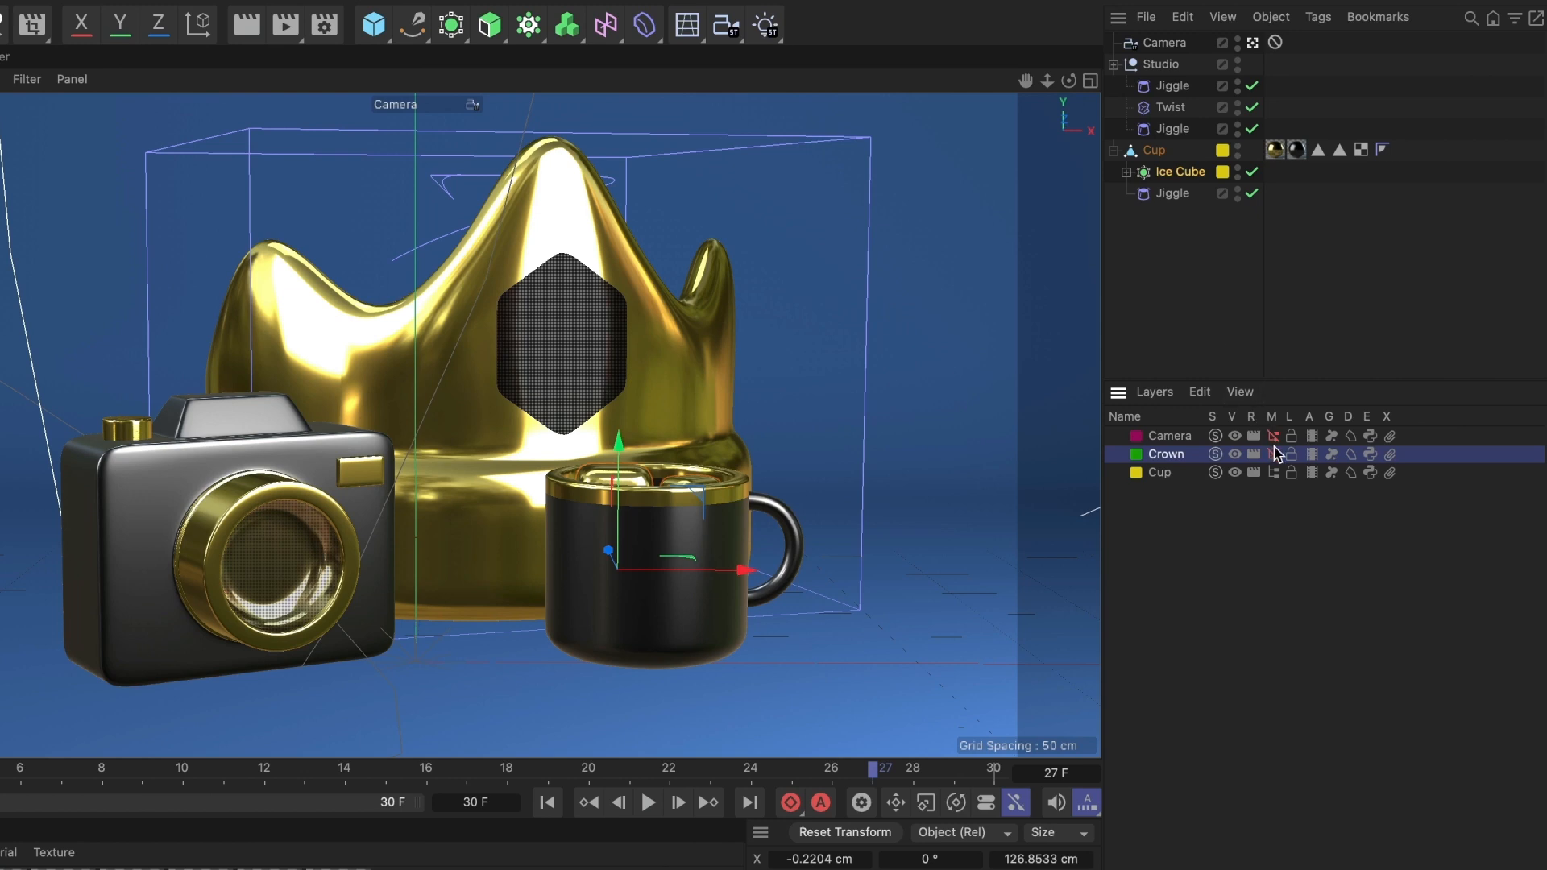
click(1276, 473)
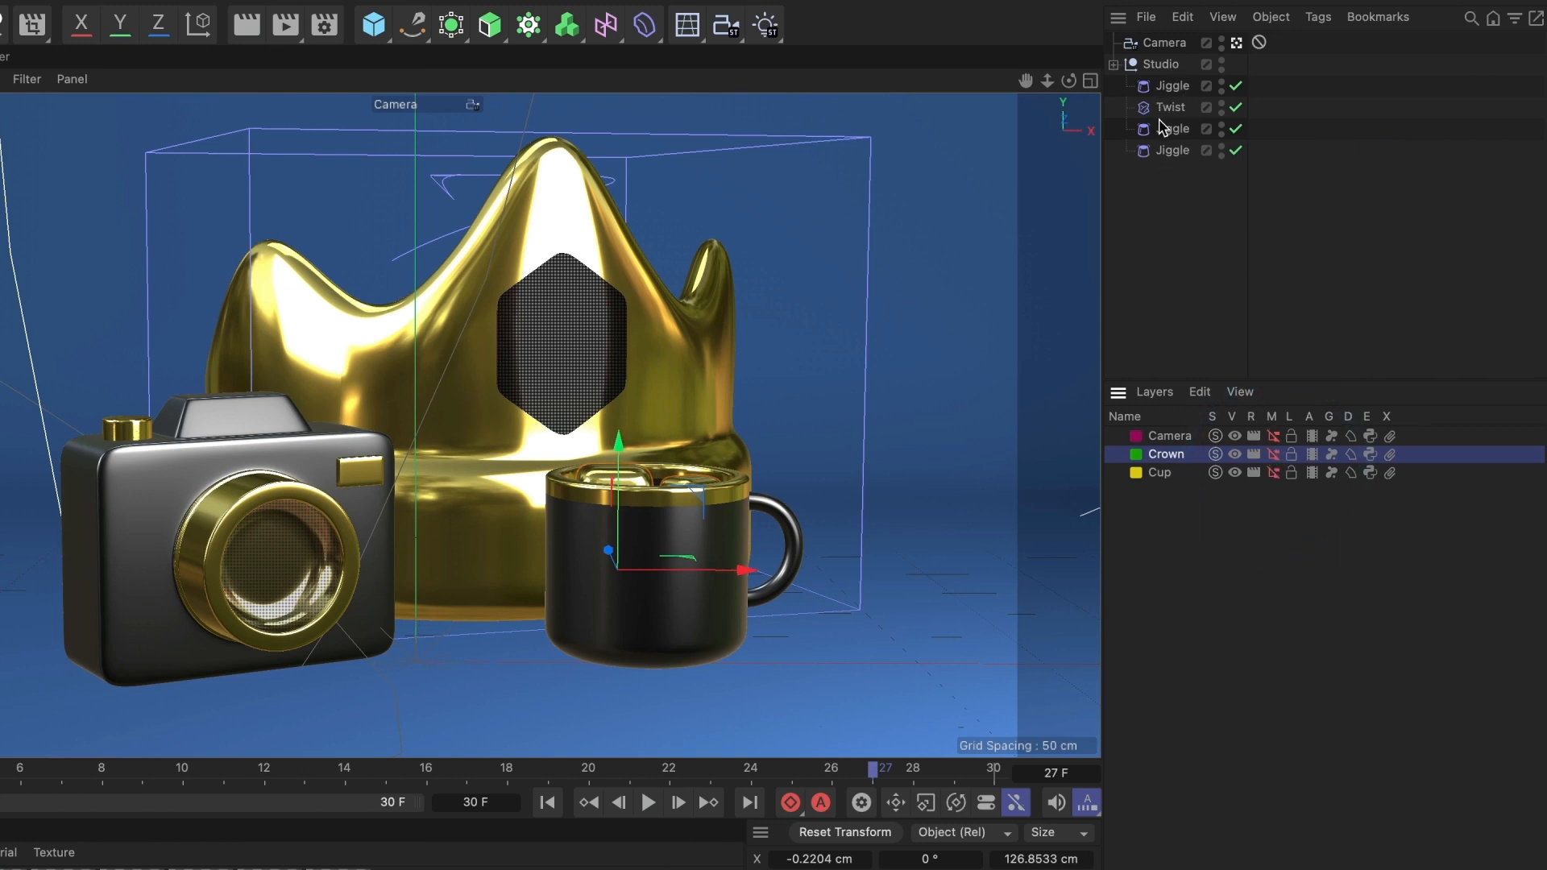
click(1274, 436)
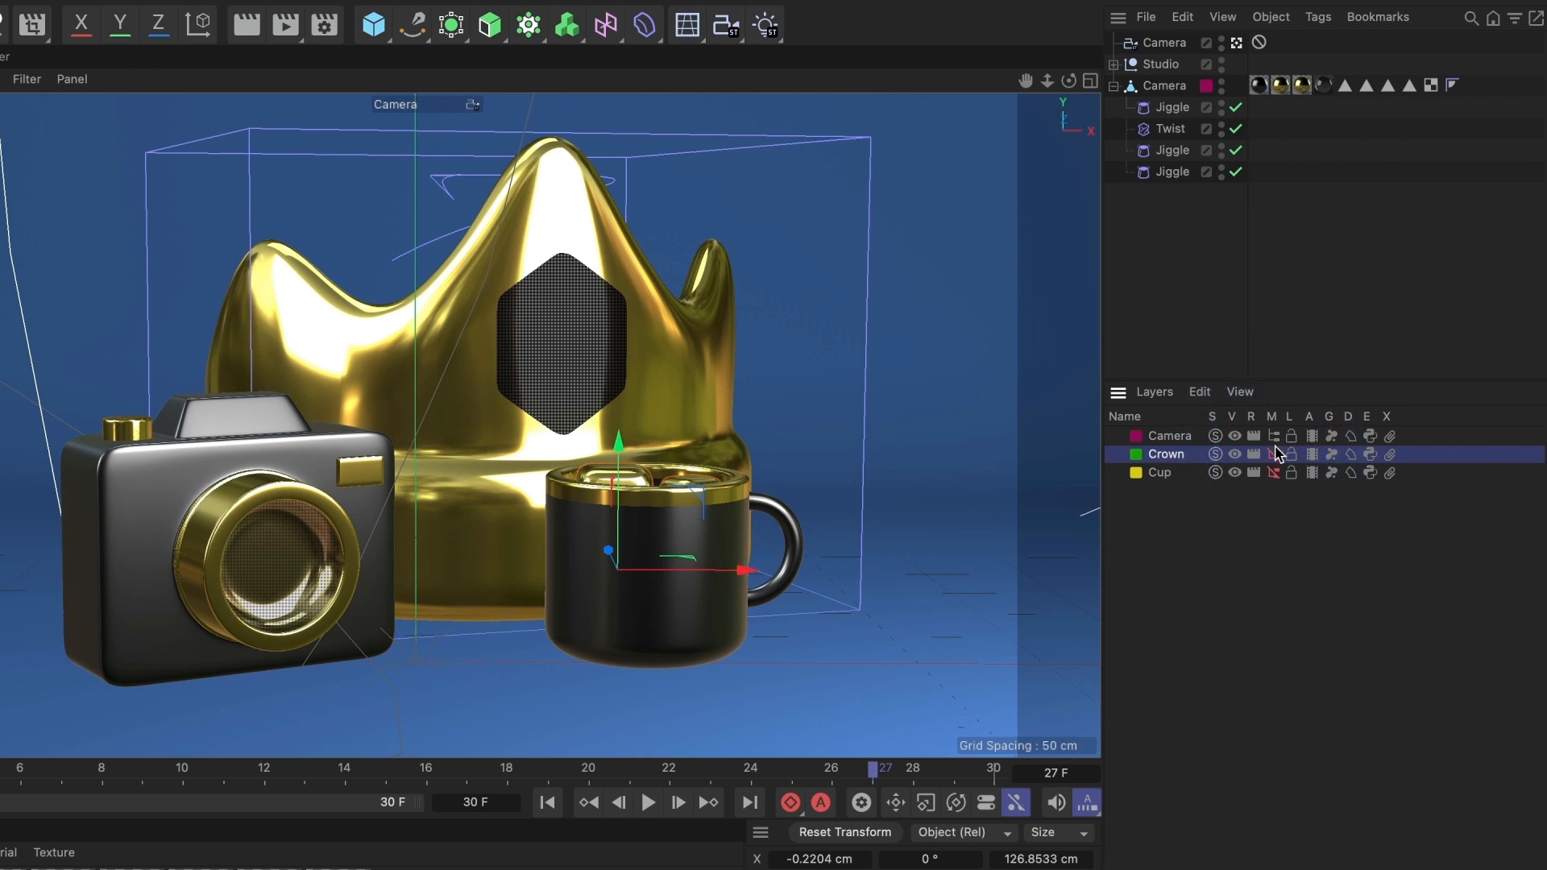
click(1275, 454)
click(1275, 473)
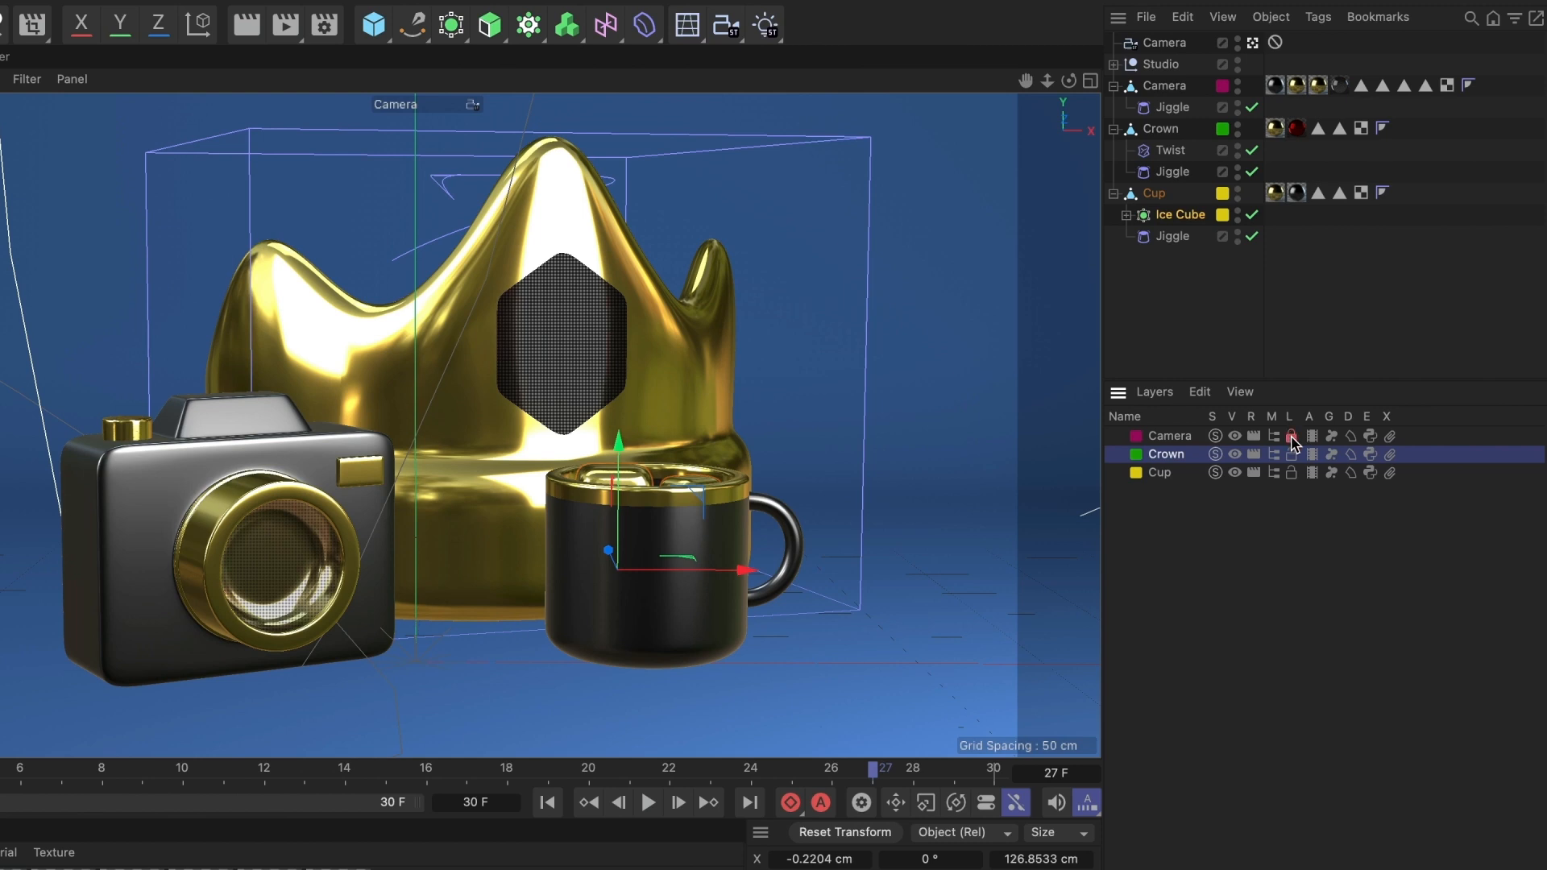
- Lock the Camera, Crown and Cup layers
click(1292, 436)
click(1292, 454)
click(1293, 474)
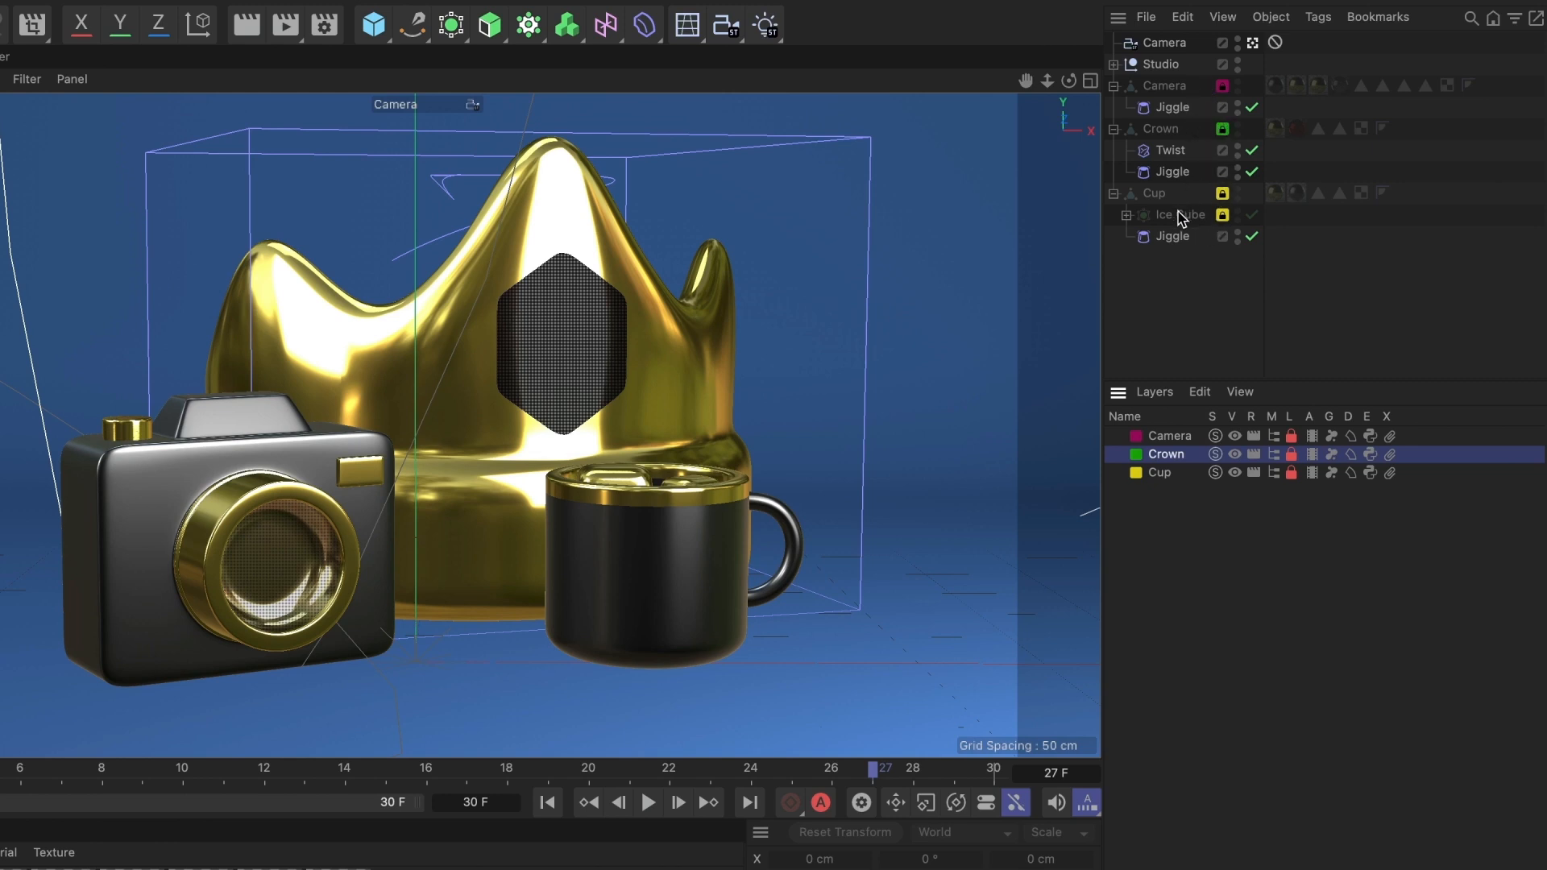
- Assign the Crown object's Jiggle tag to the Crown layer
click(1173, 107)
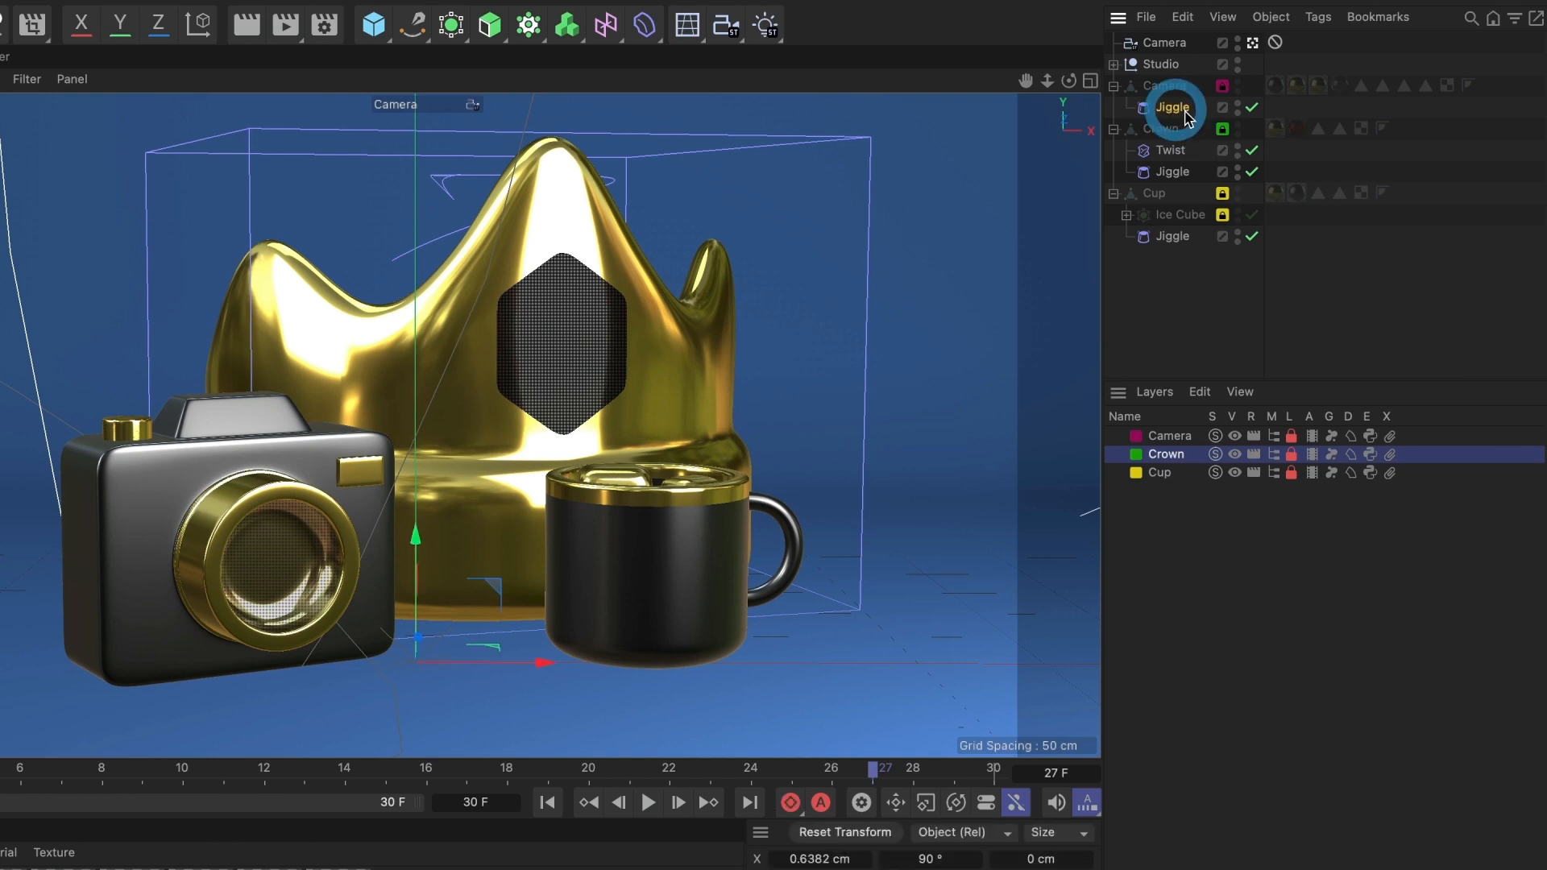
click(1170, 169)
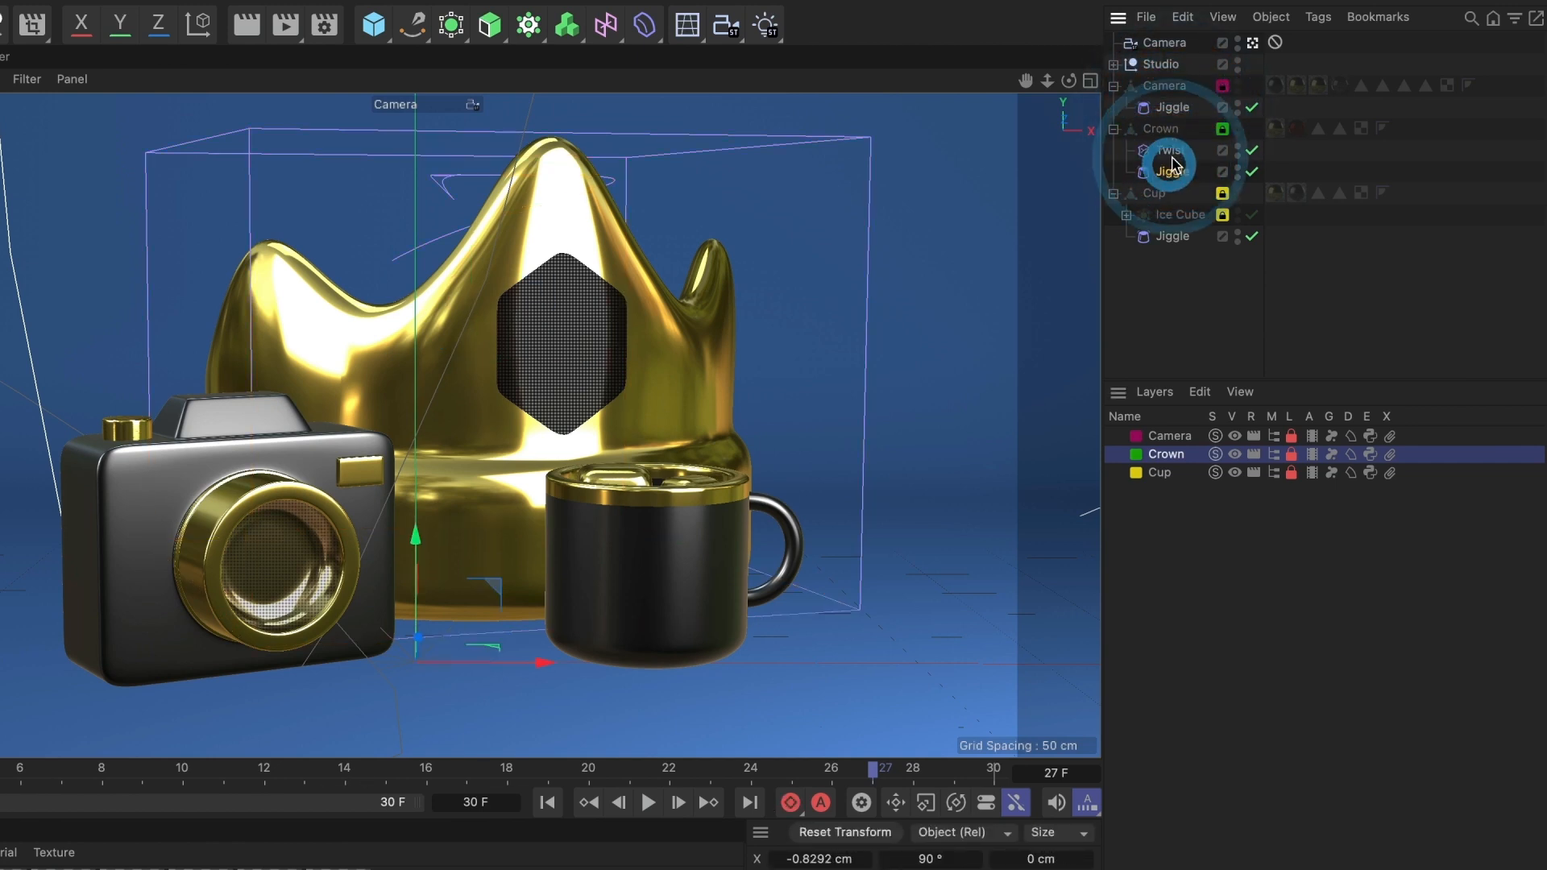
click(1223, 173)
mouse_move(1273, 189)
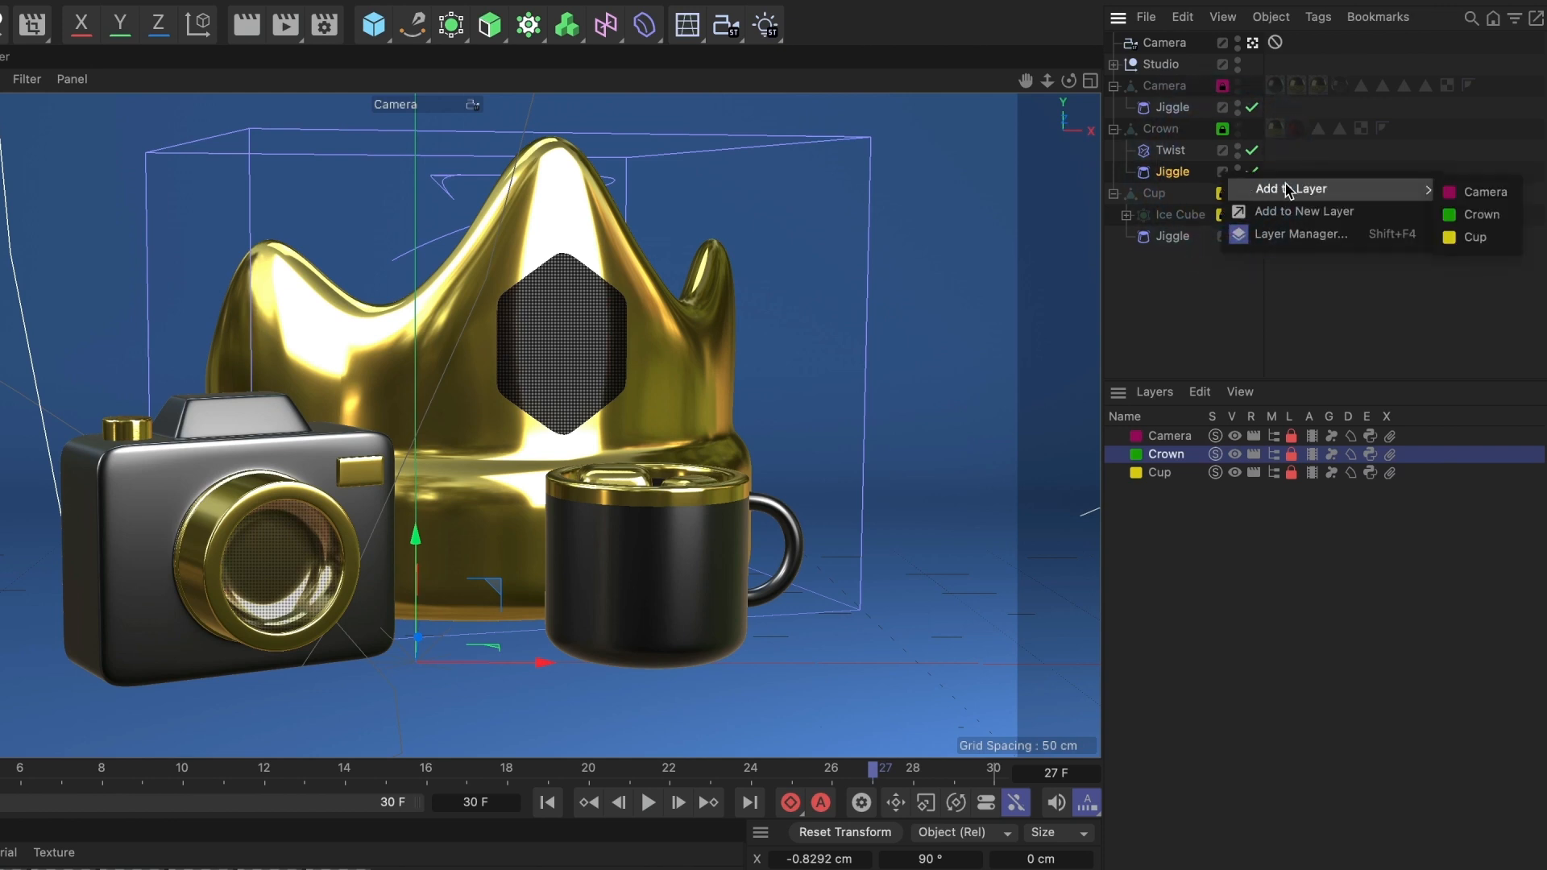
click(1476, 213)
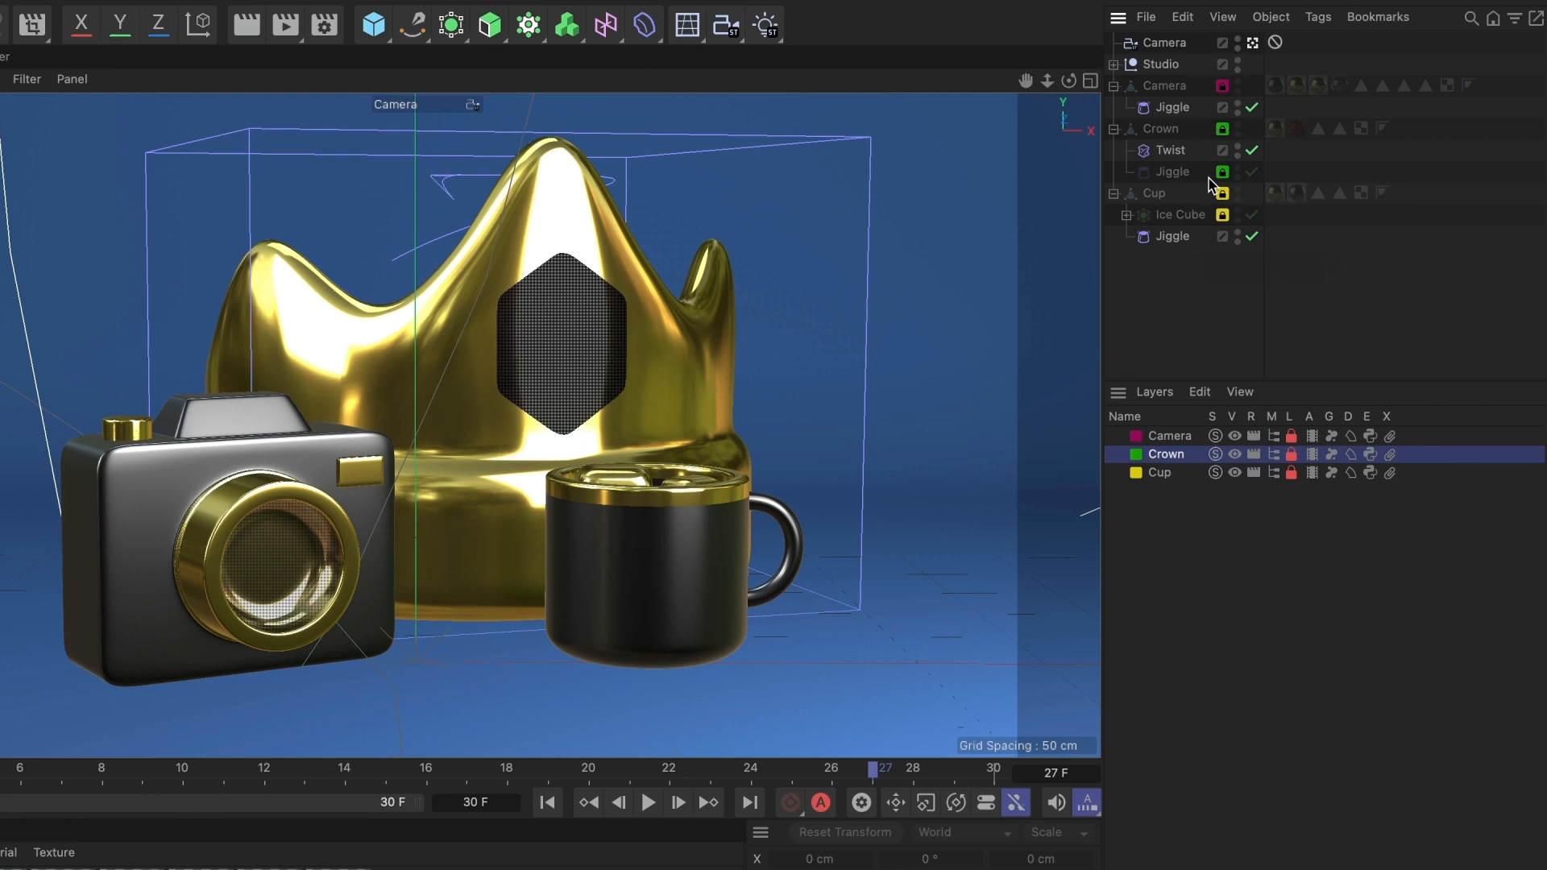
- Unlock the Camera, Crown and Cup layers
click(1291, 436)
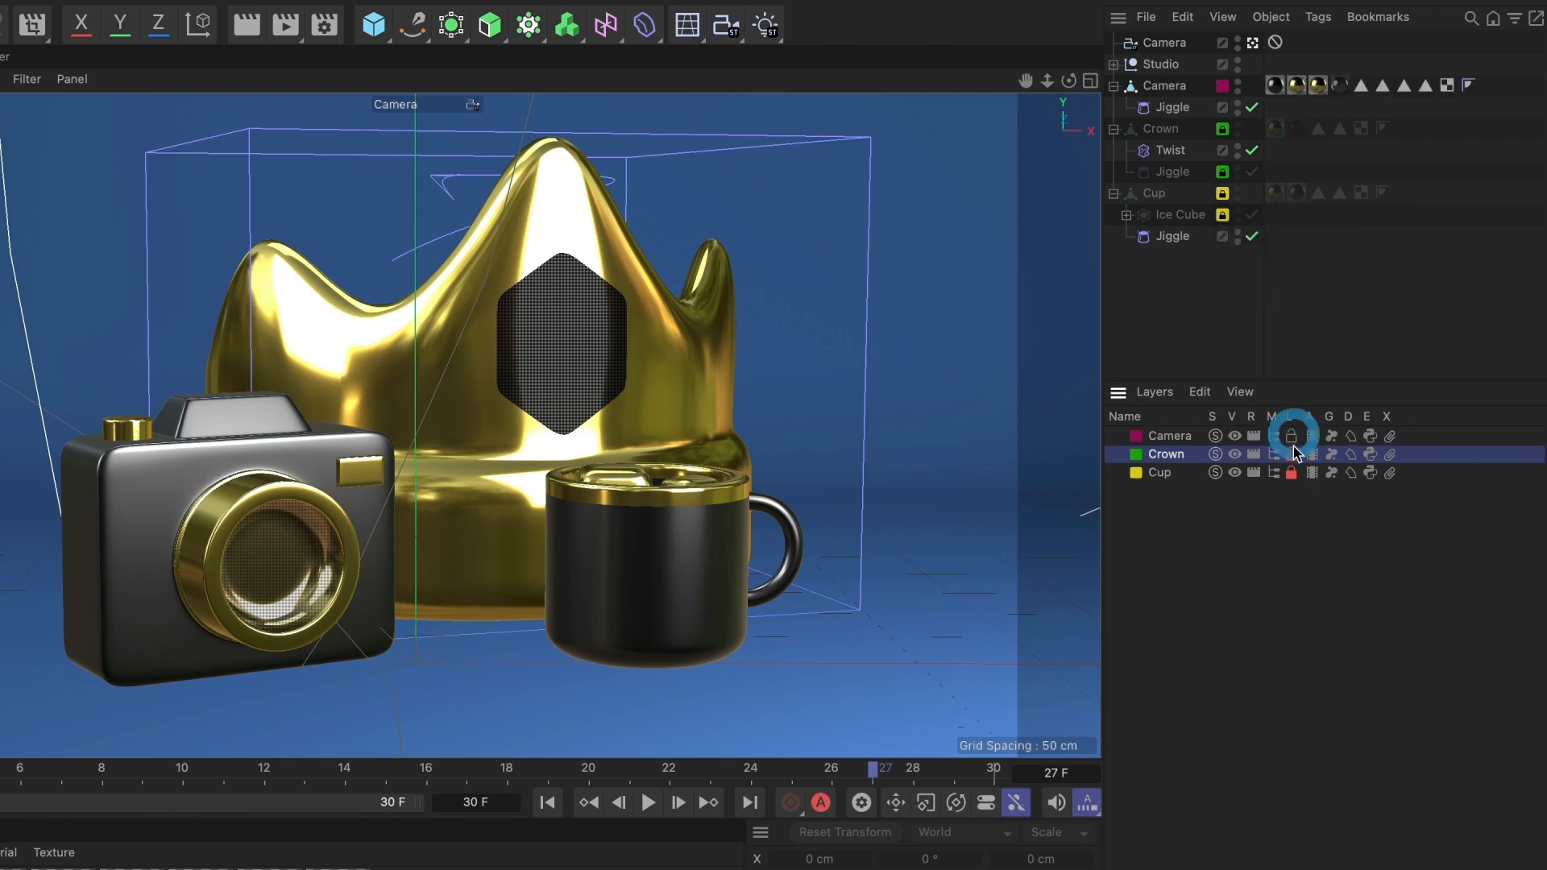
click(1292, 454)
click(1291, 473)
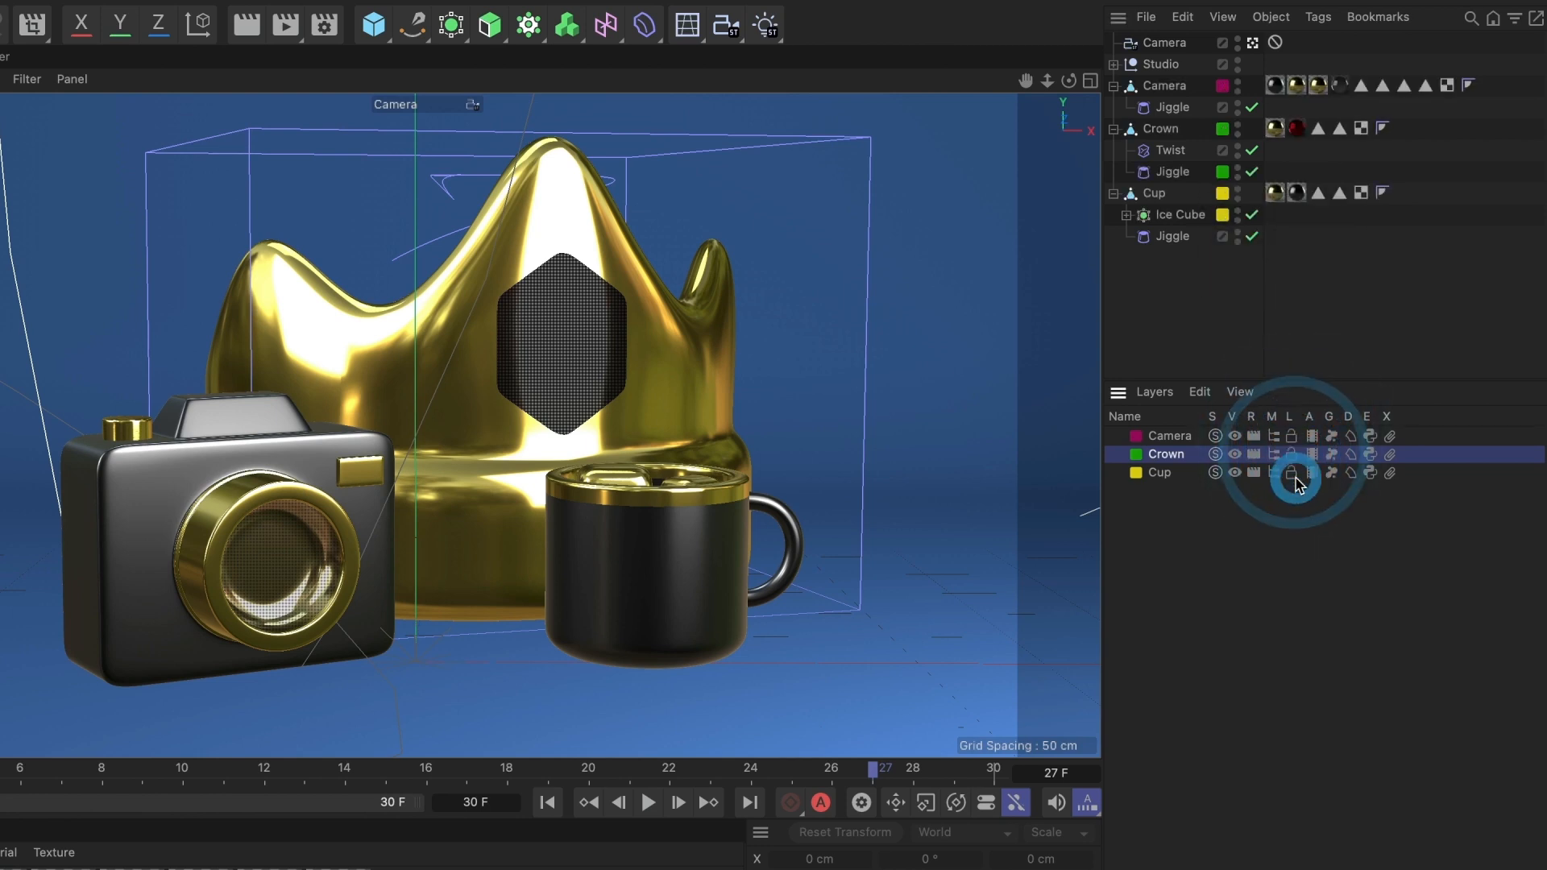
- Turn off animation for the Camera and Cup layers and play back the timeline
click(1313, 436)
click(1312, 473)
click(652, 805)
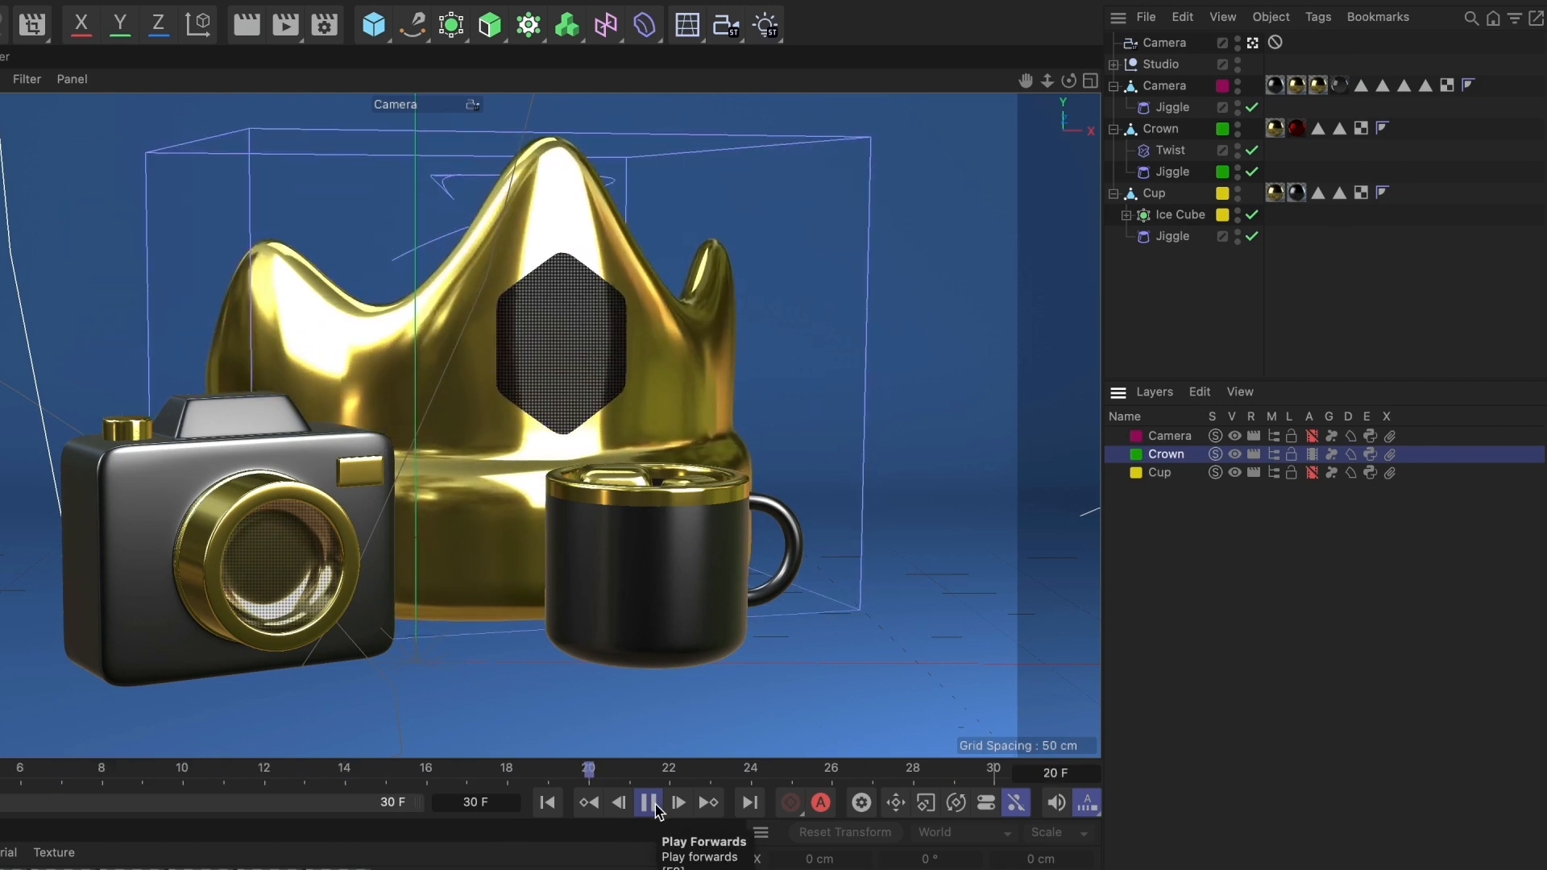
click(656, 807)
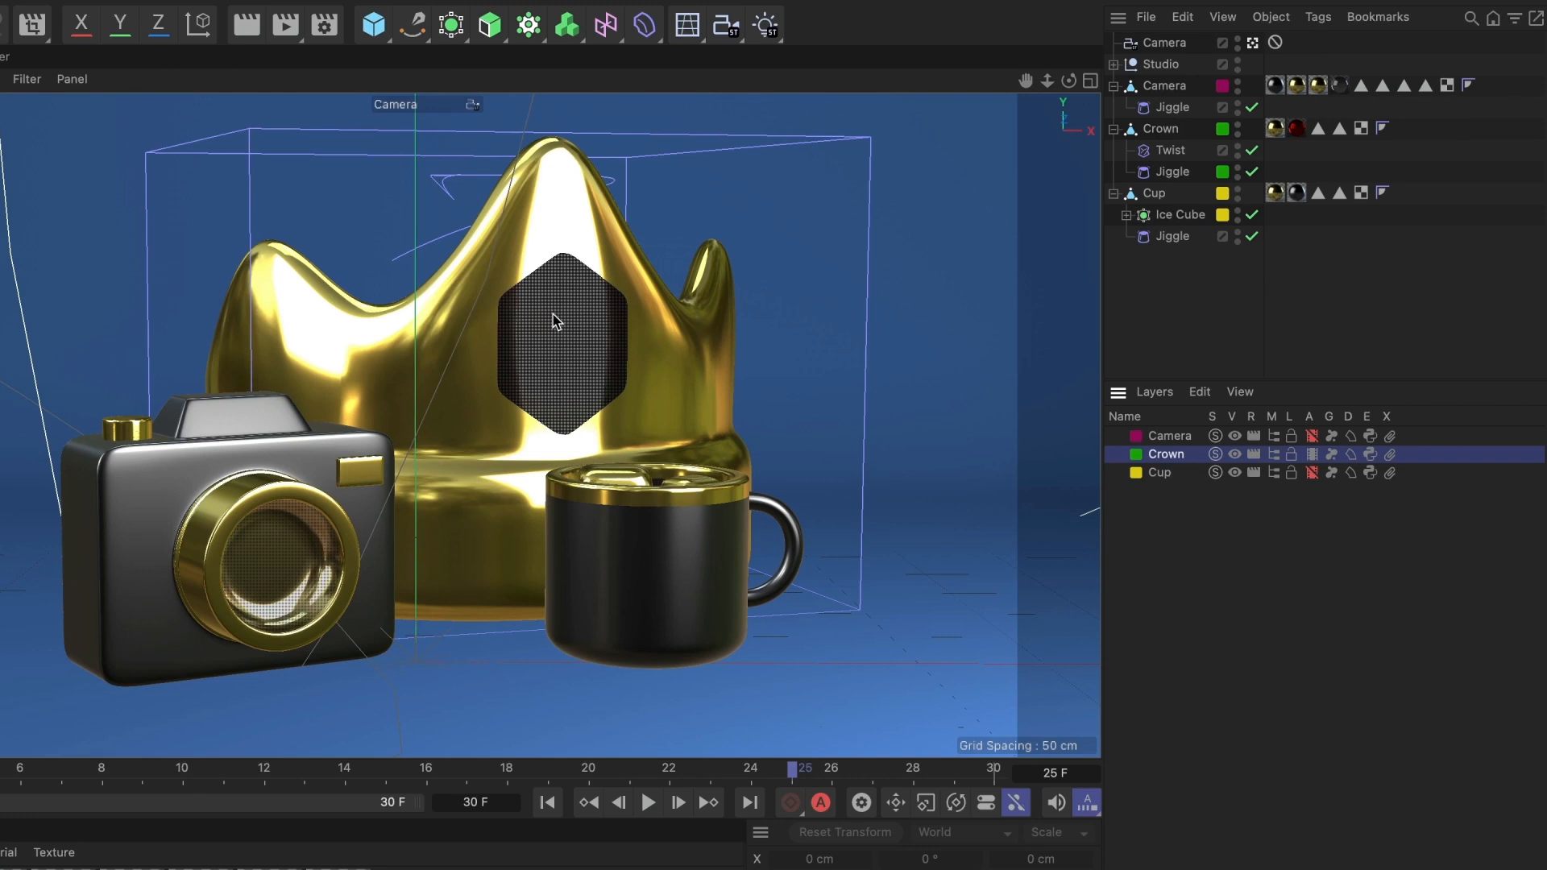
- Turn animation back on for the Cup layer and select the Cup layer
click(1312, 473)
click(1163, 476)
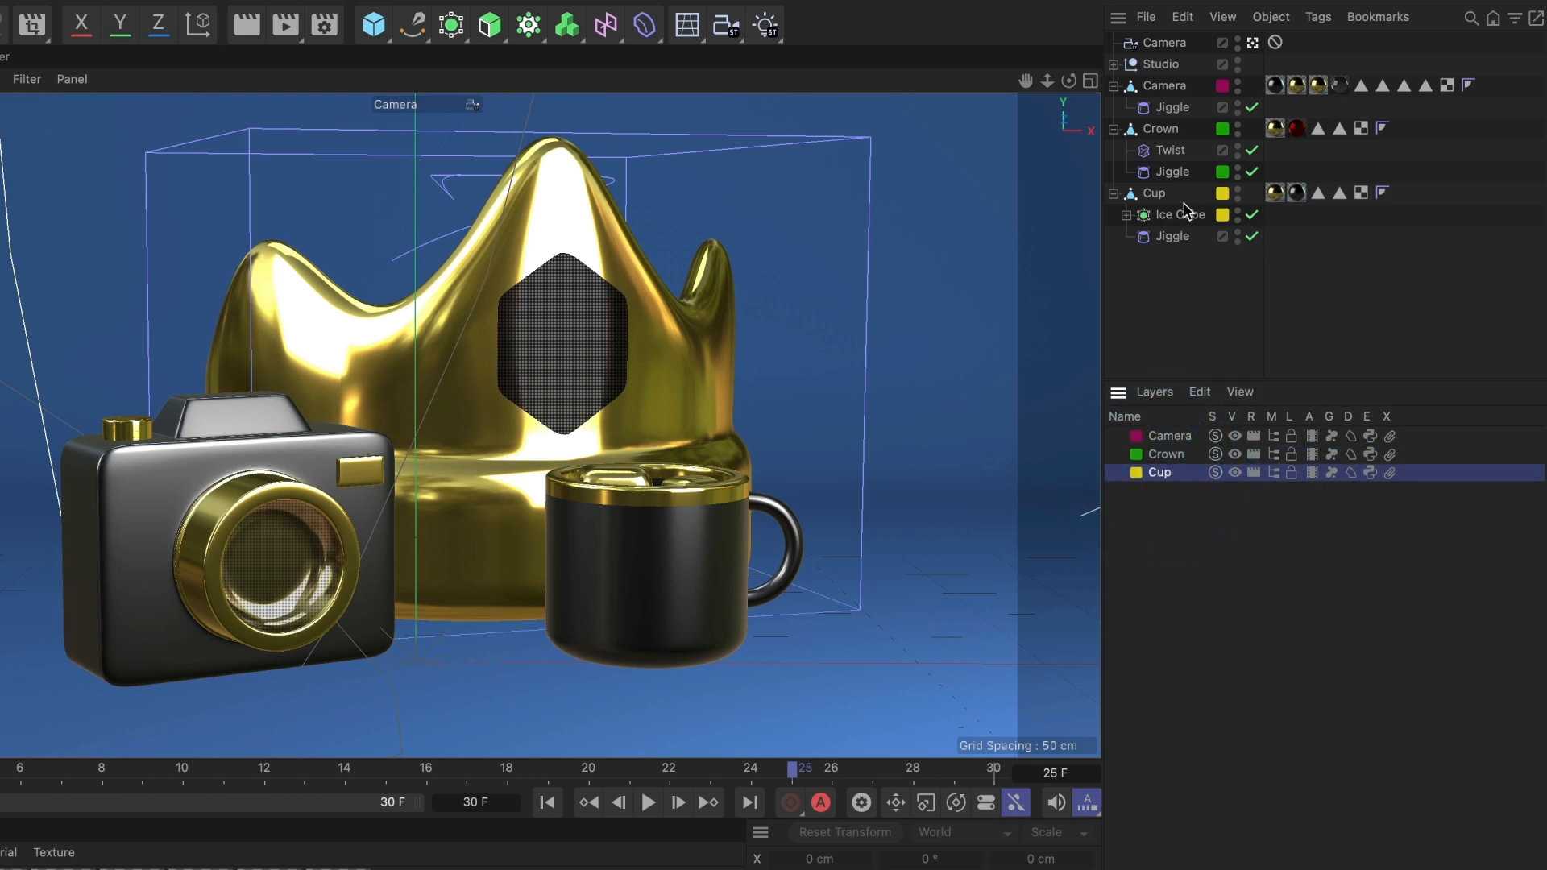
- Turn the Cup layer's generators off and back on while viewing the ice cubes close up
click(1127, 215)
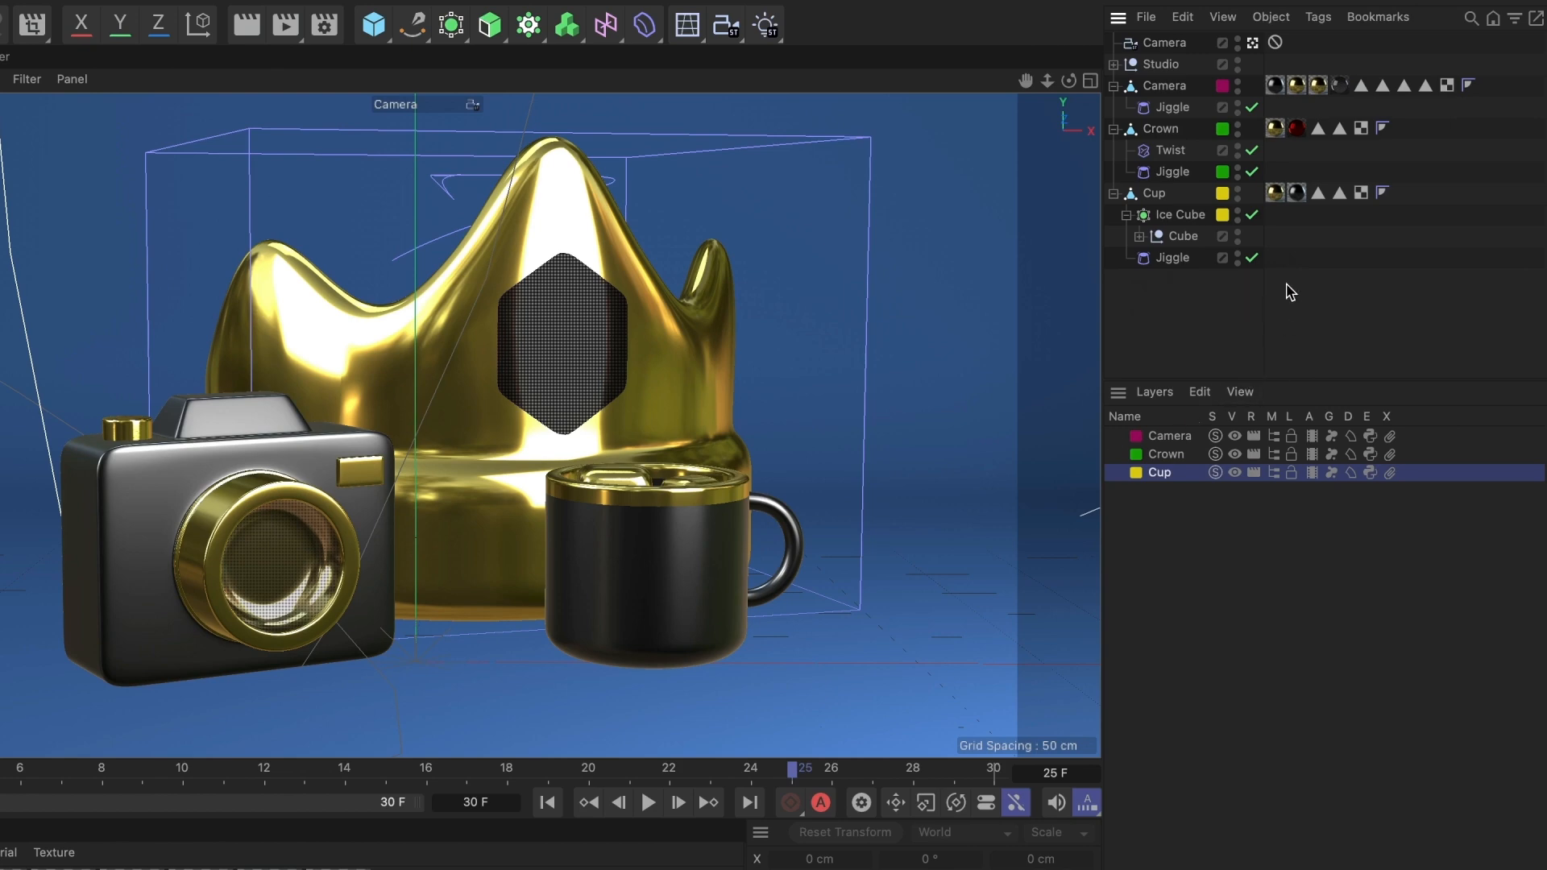
click(1253, 43)
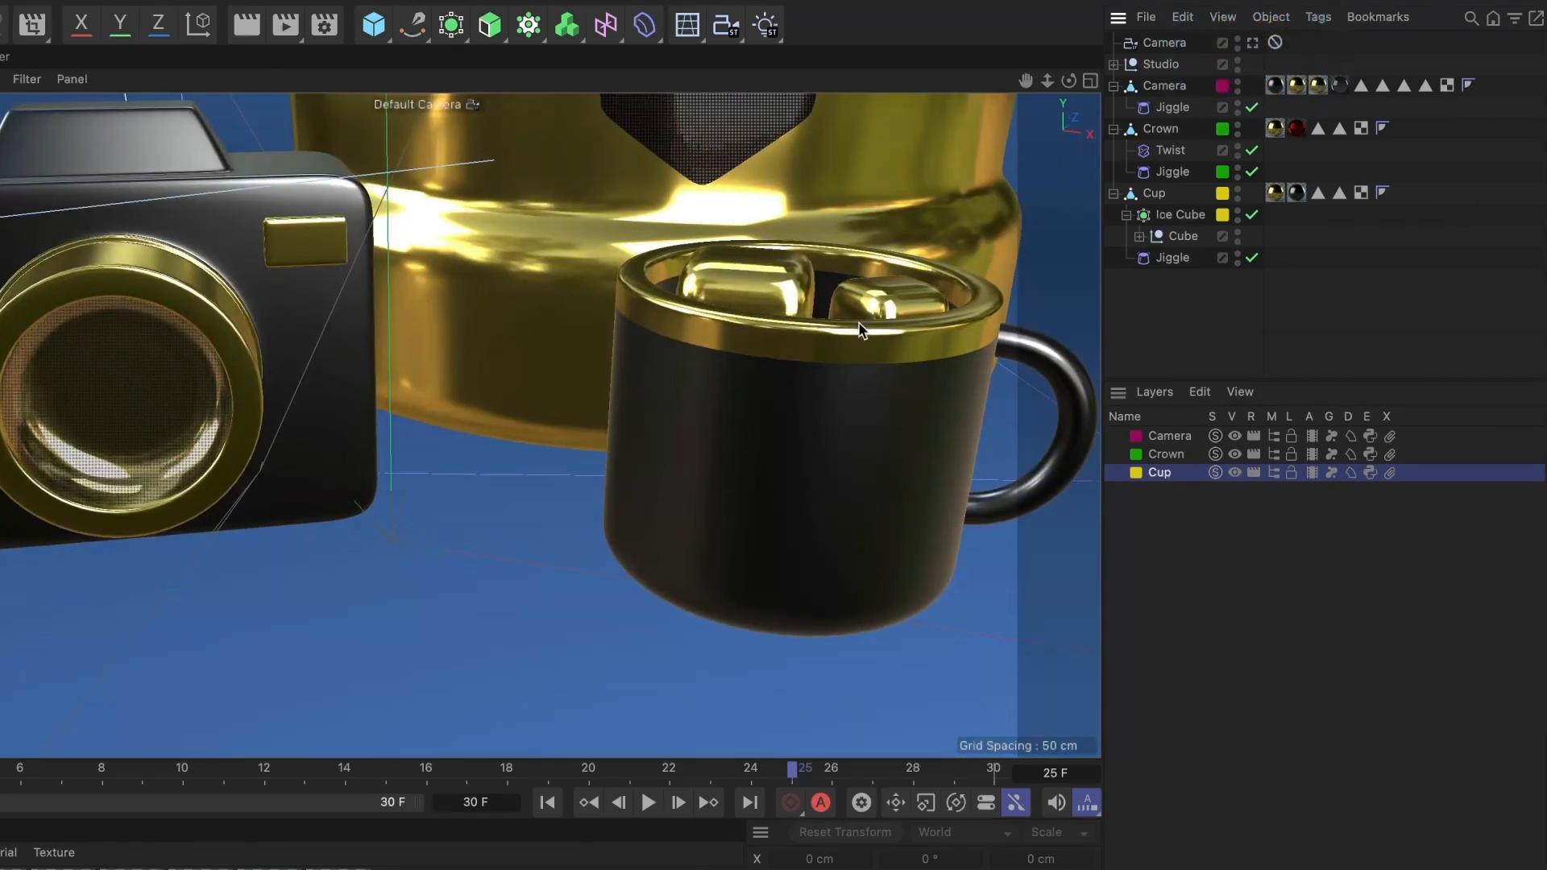
scroll(851, 336, up, 8)
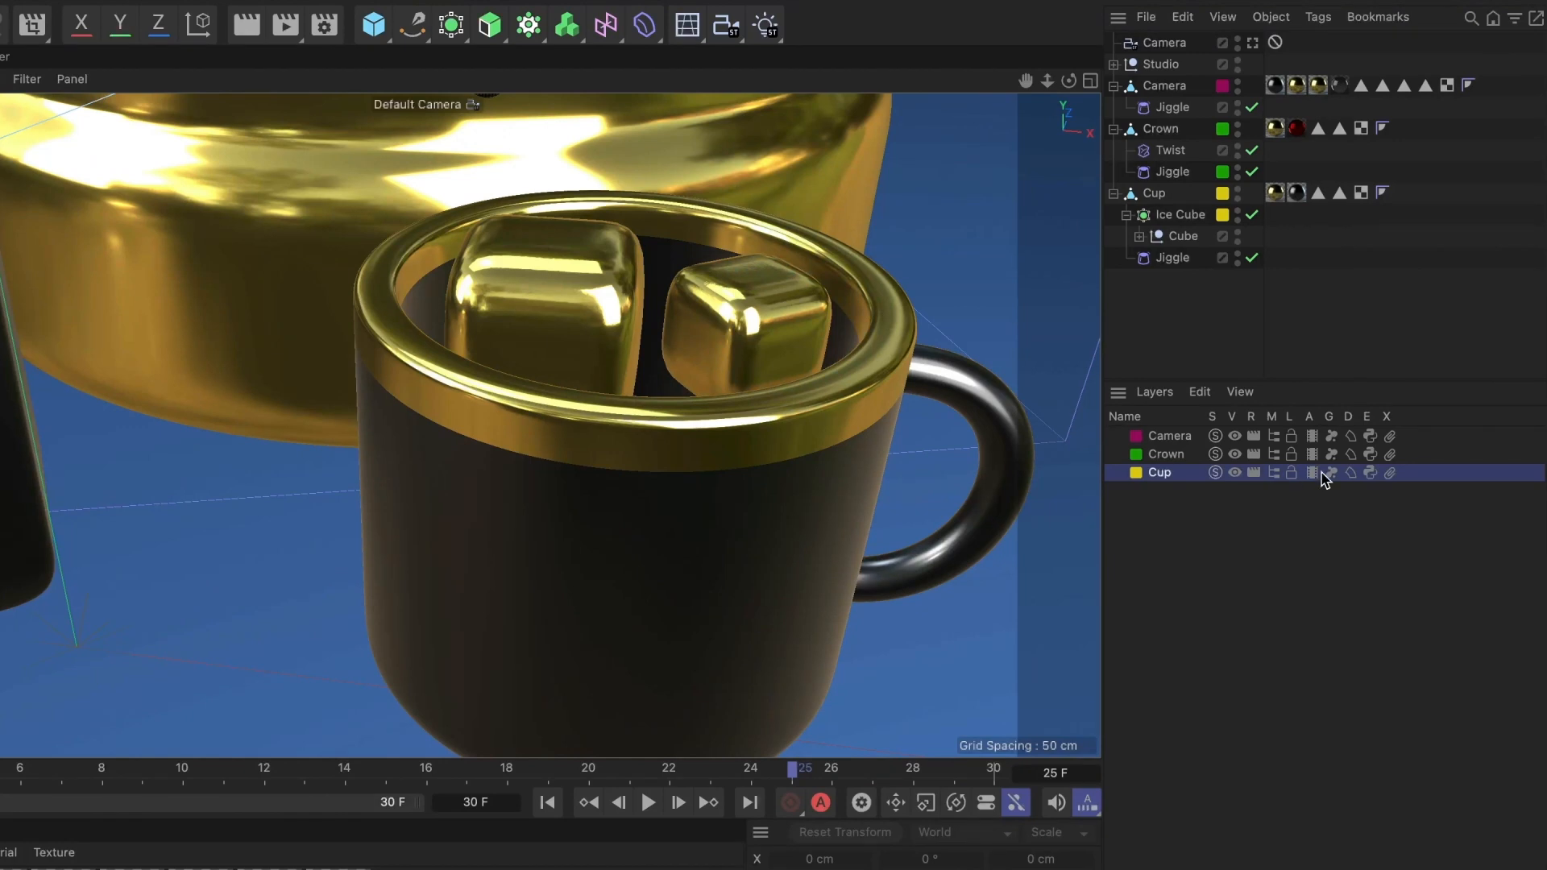
click(1332, 474)
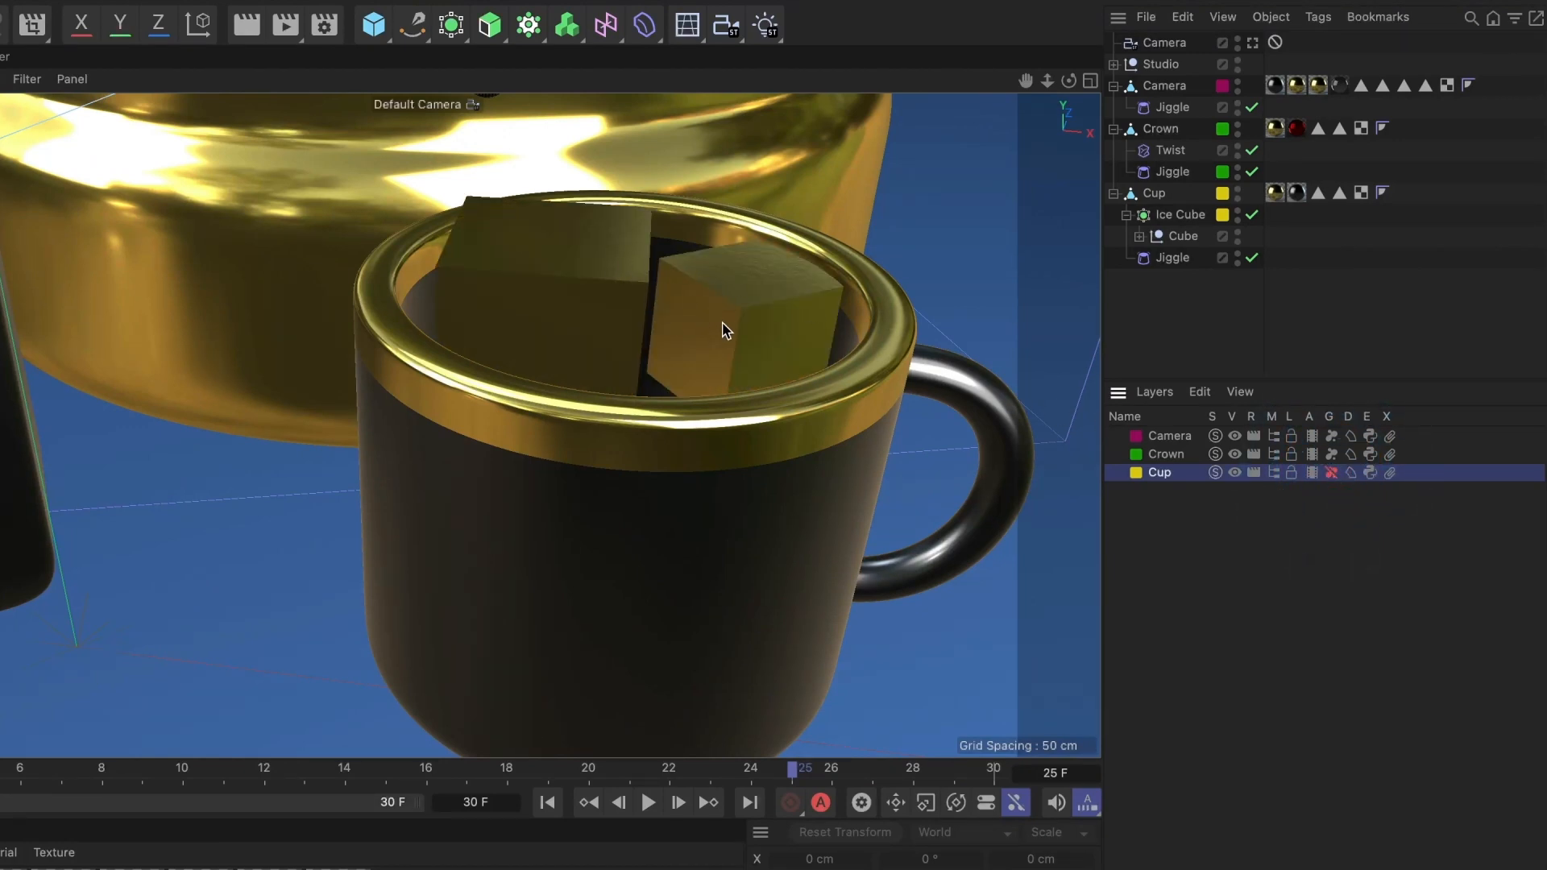
click(1332, 475)
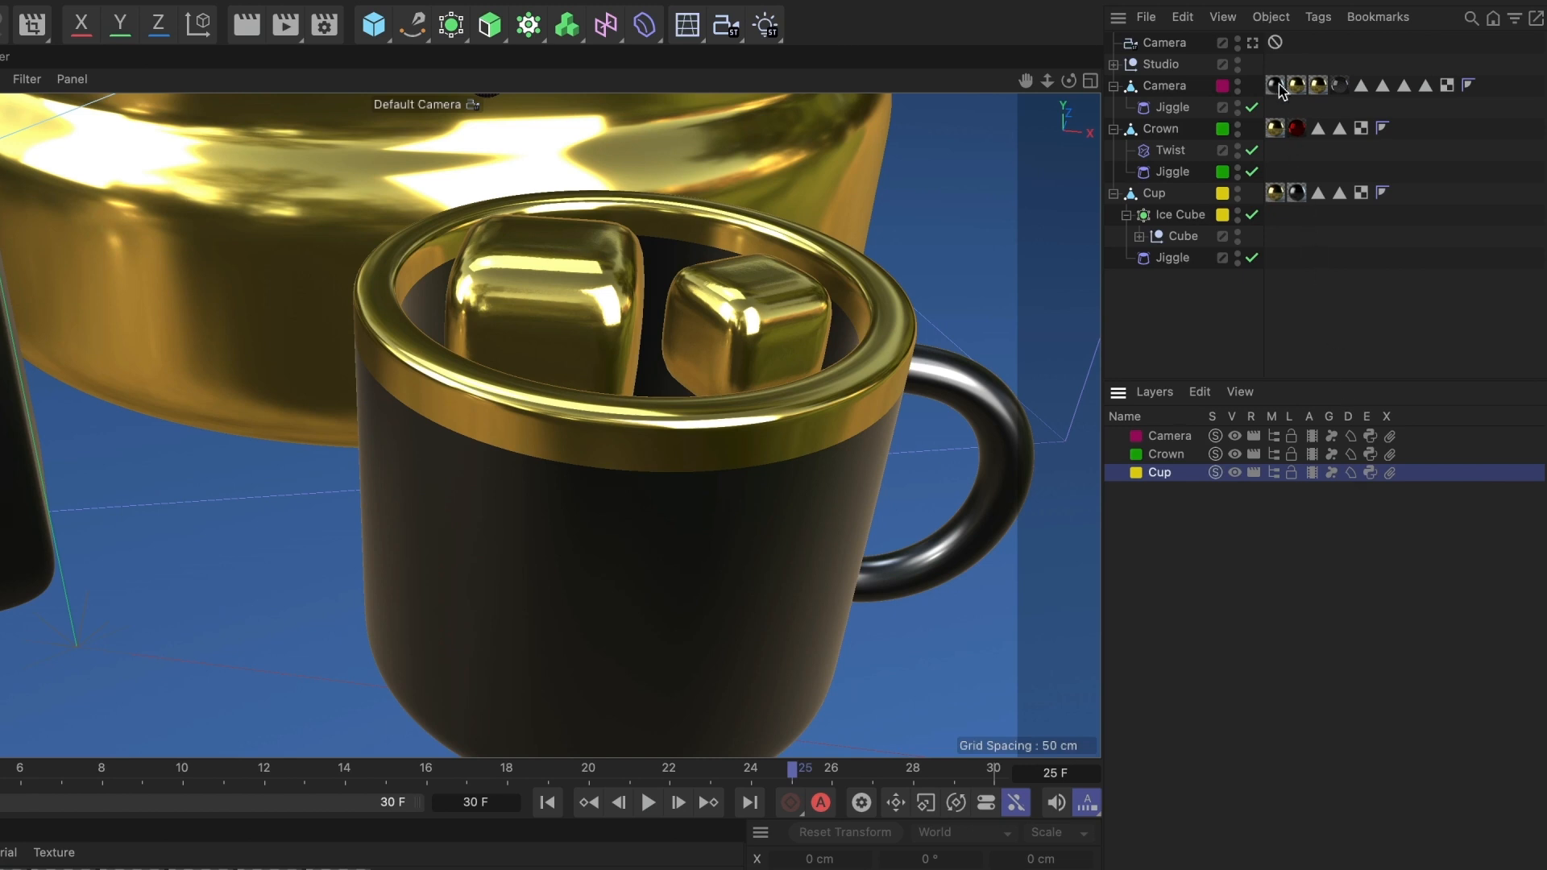
- Disable deformers for the Crown layer and play back the animation from the scene camera
click(1256, 46)
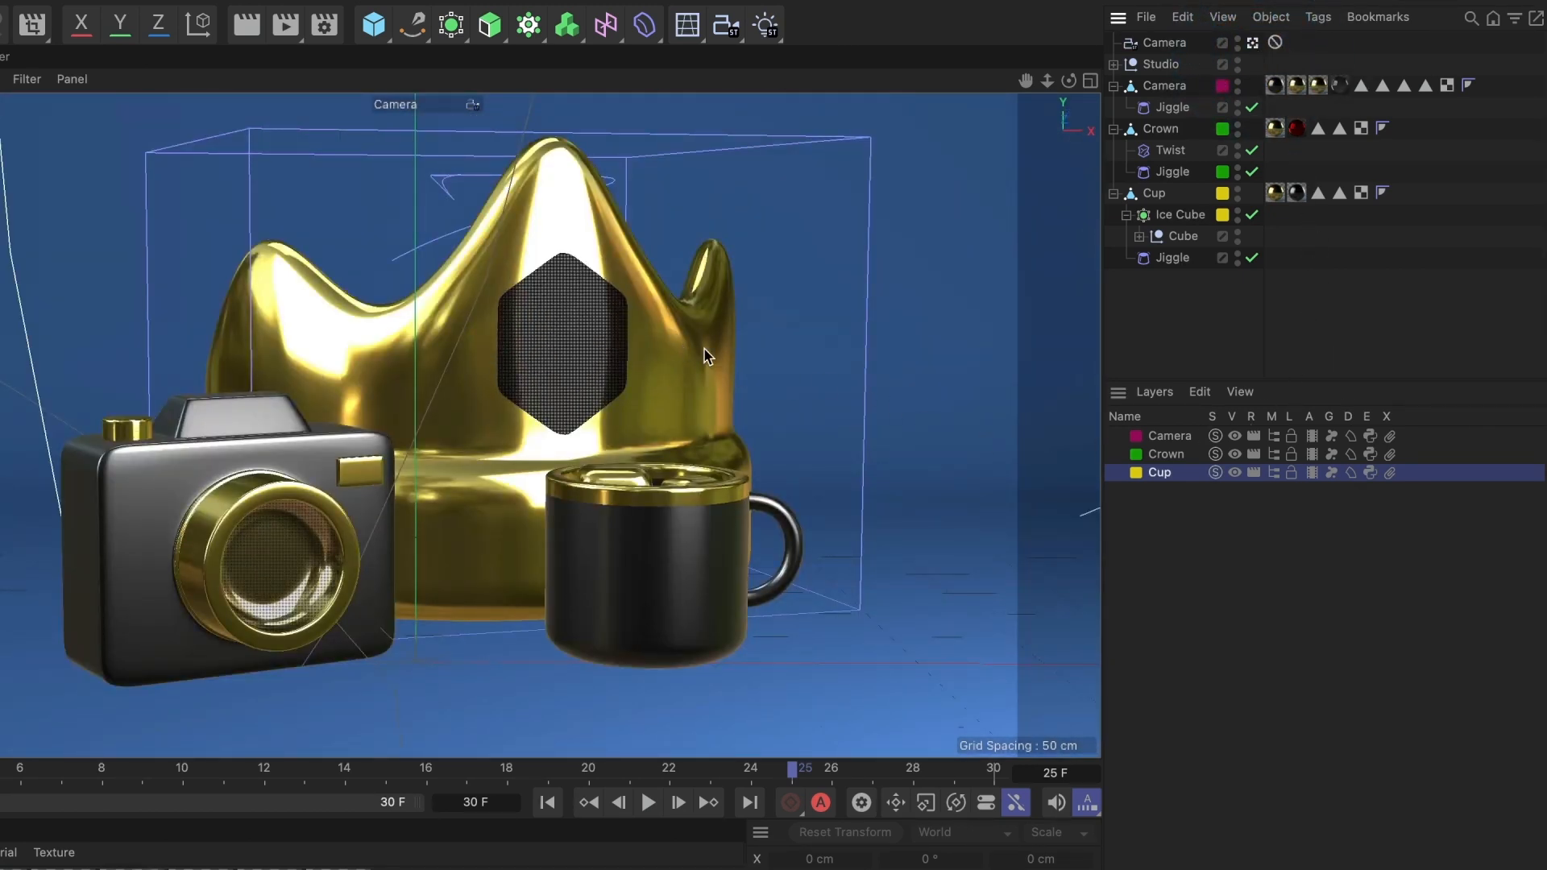
click(1178, 453)
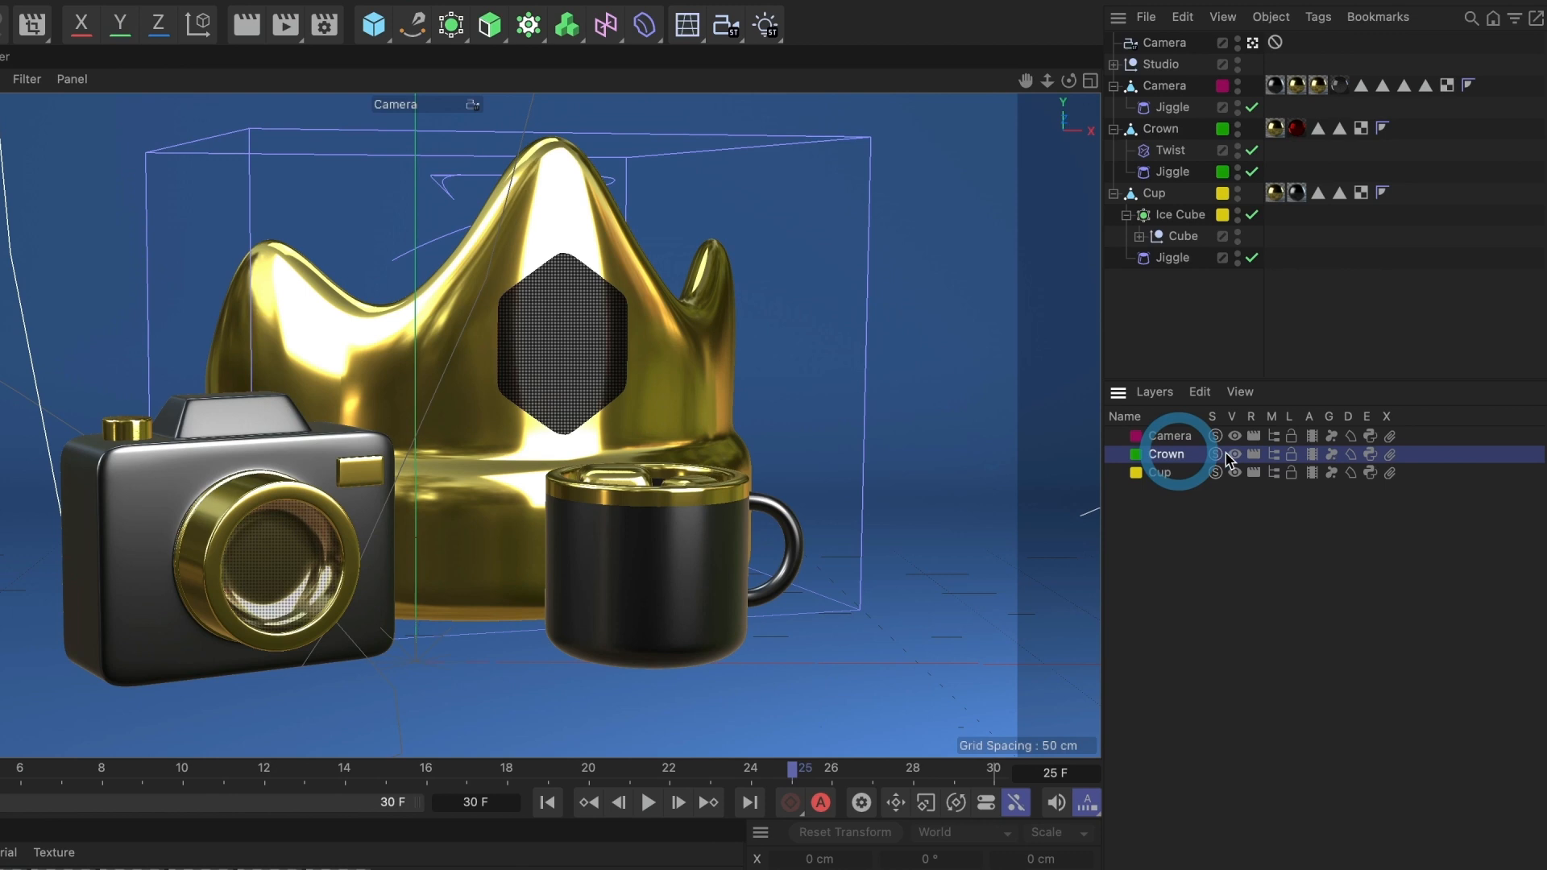
click(1350, 455)
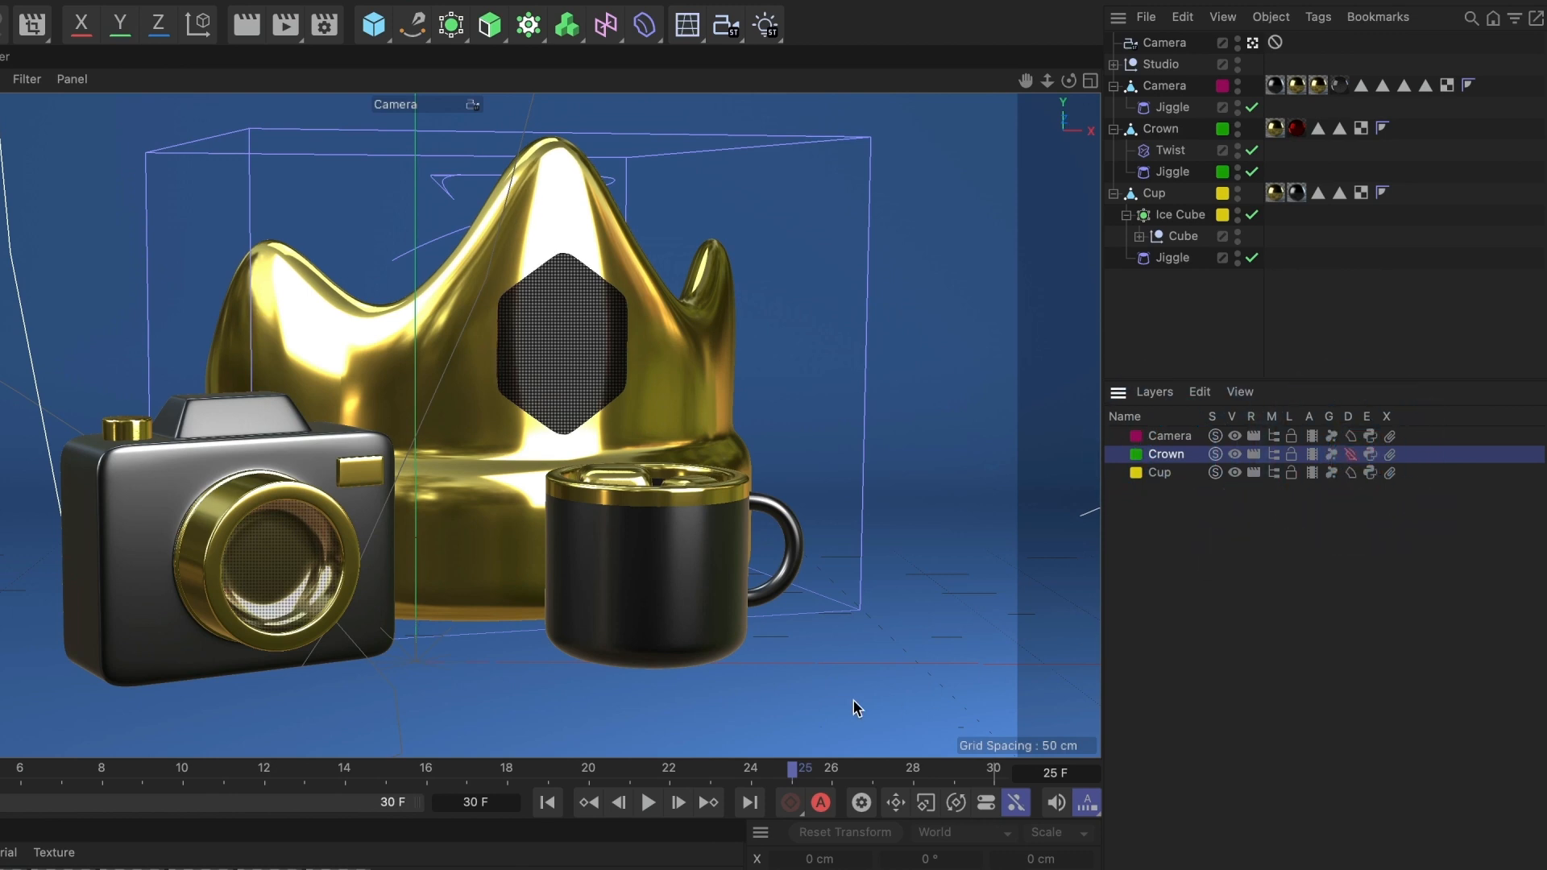
click(650, 803)
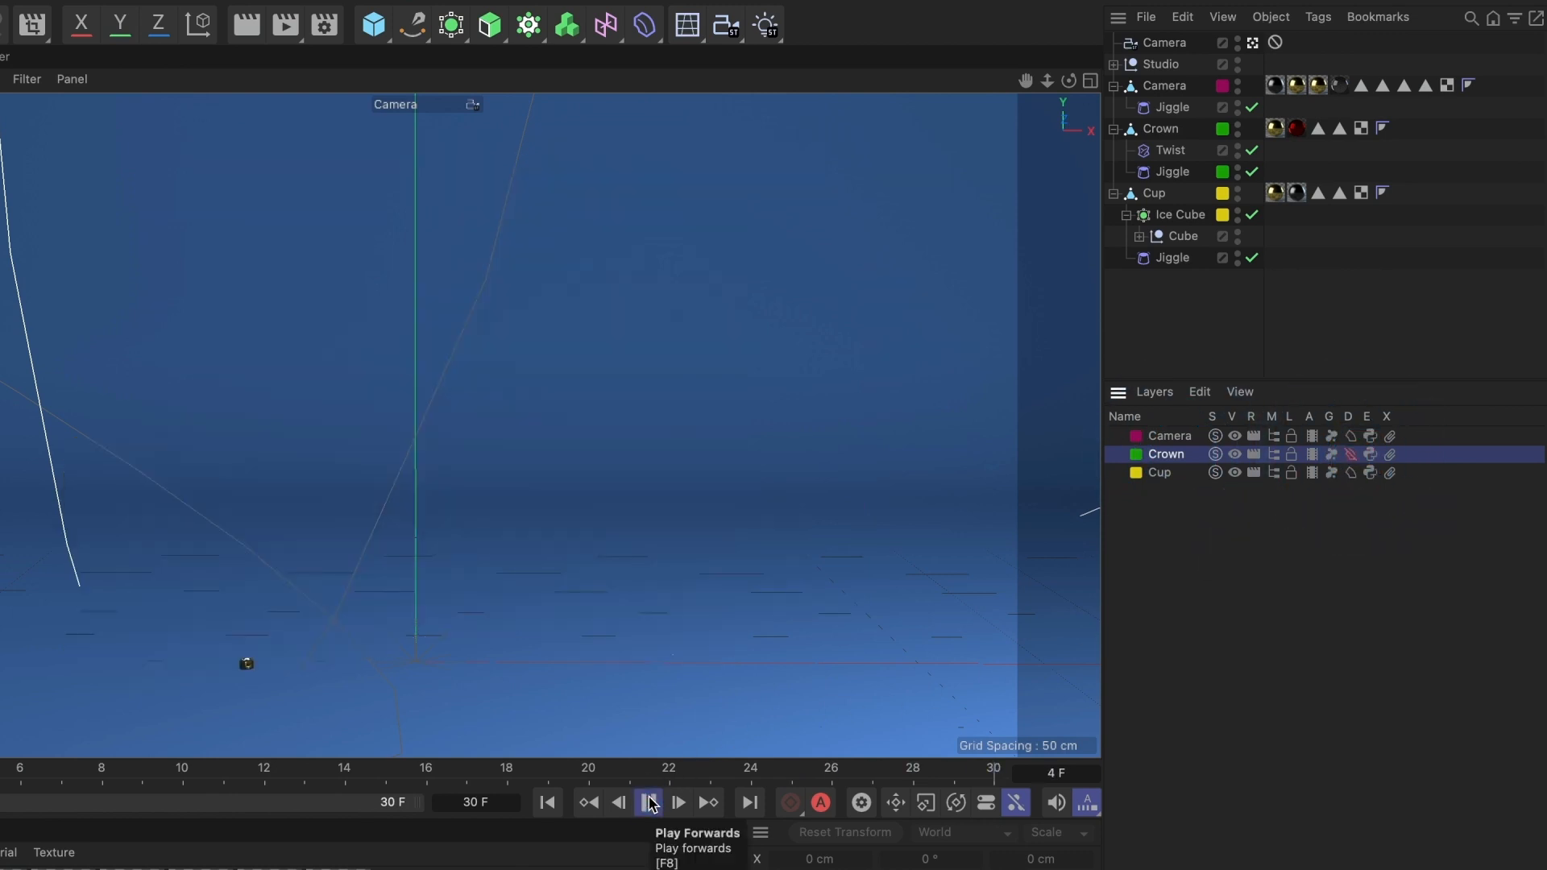
- Stop playback, scrub the timeline to frame 13 and re-enable deformers for the Crown layer
click(649, 802)
drag(508, 772, 283, 772)
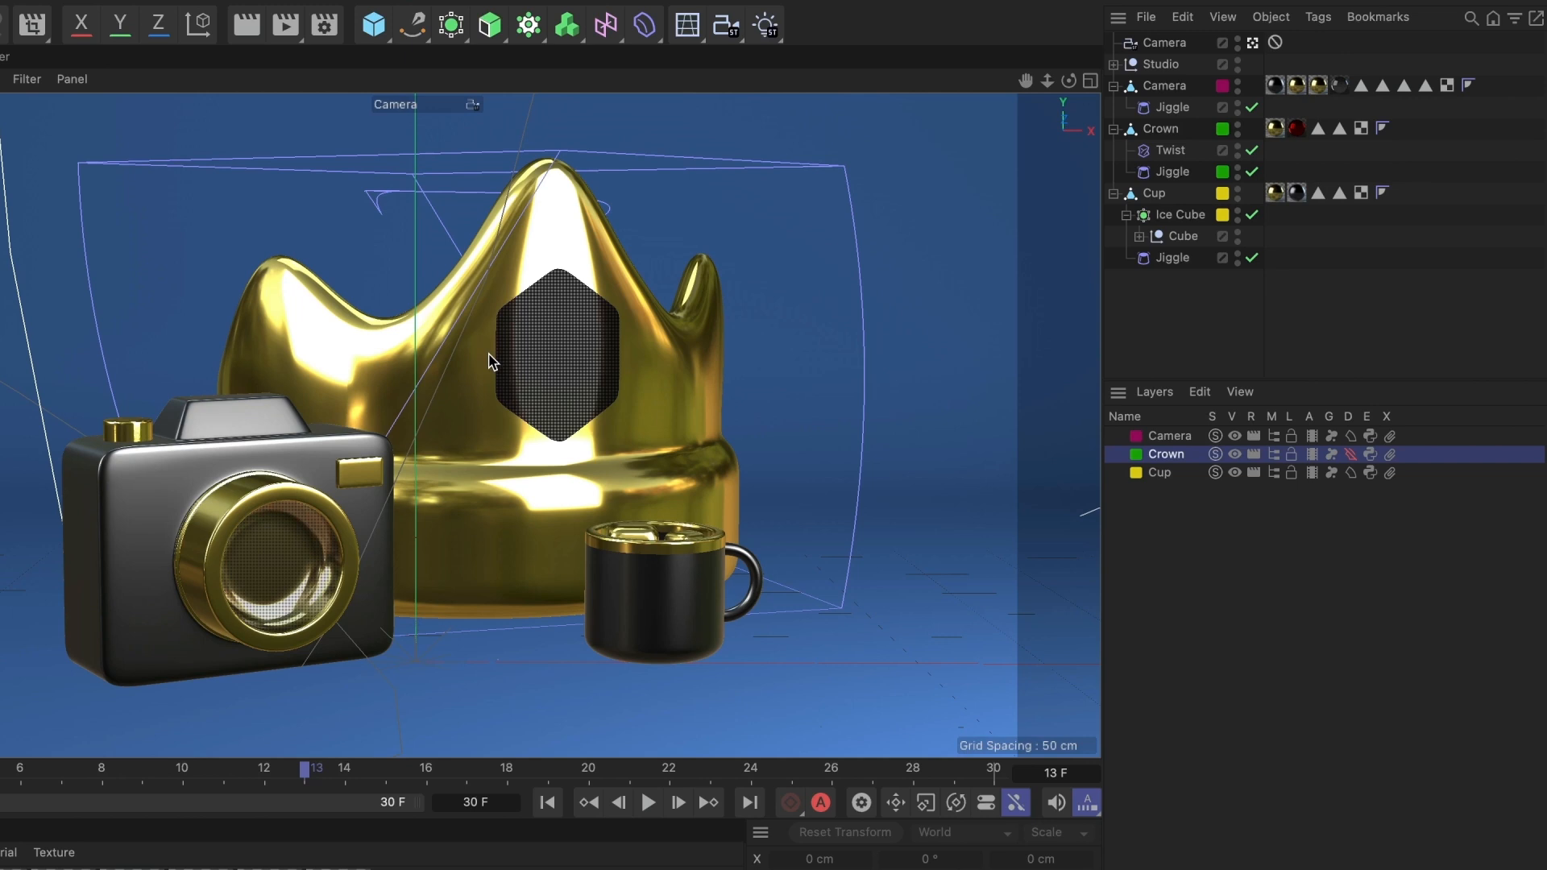
click(1352, 456)
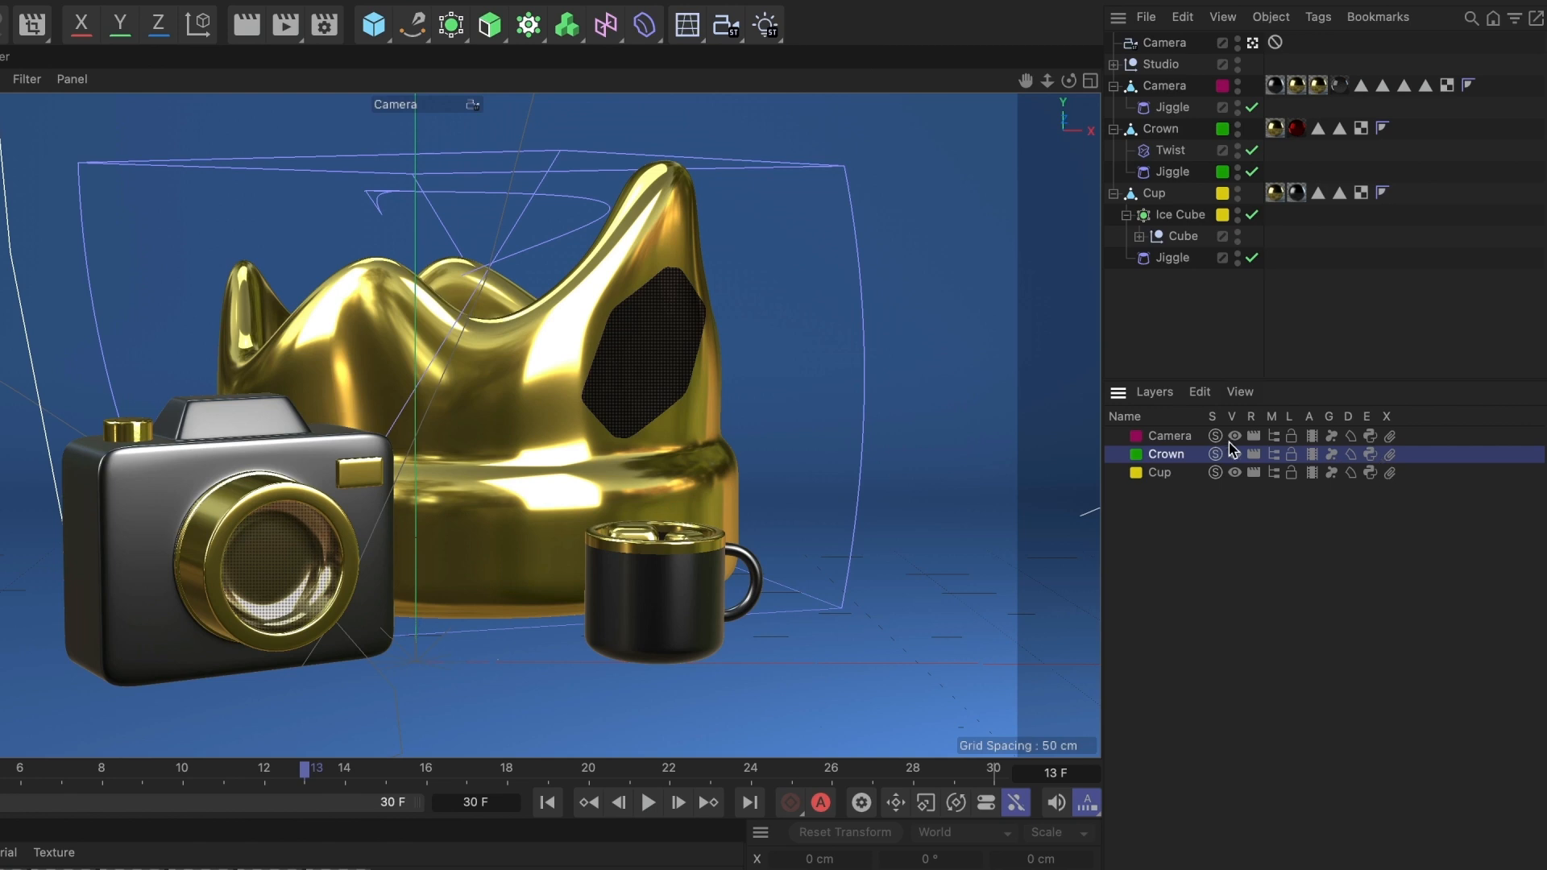
- Select the Camera, Crown and Cup layers one after another in the Layer Manager
click(1172, 436)
click(1175, 457)
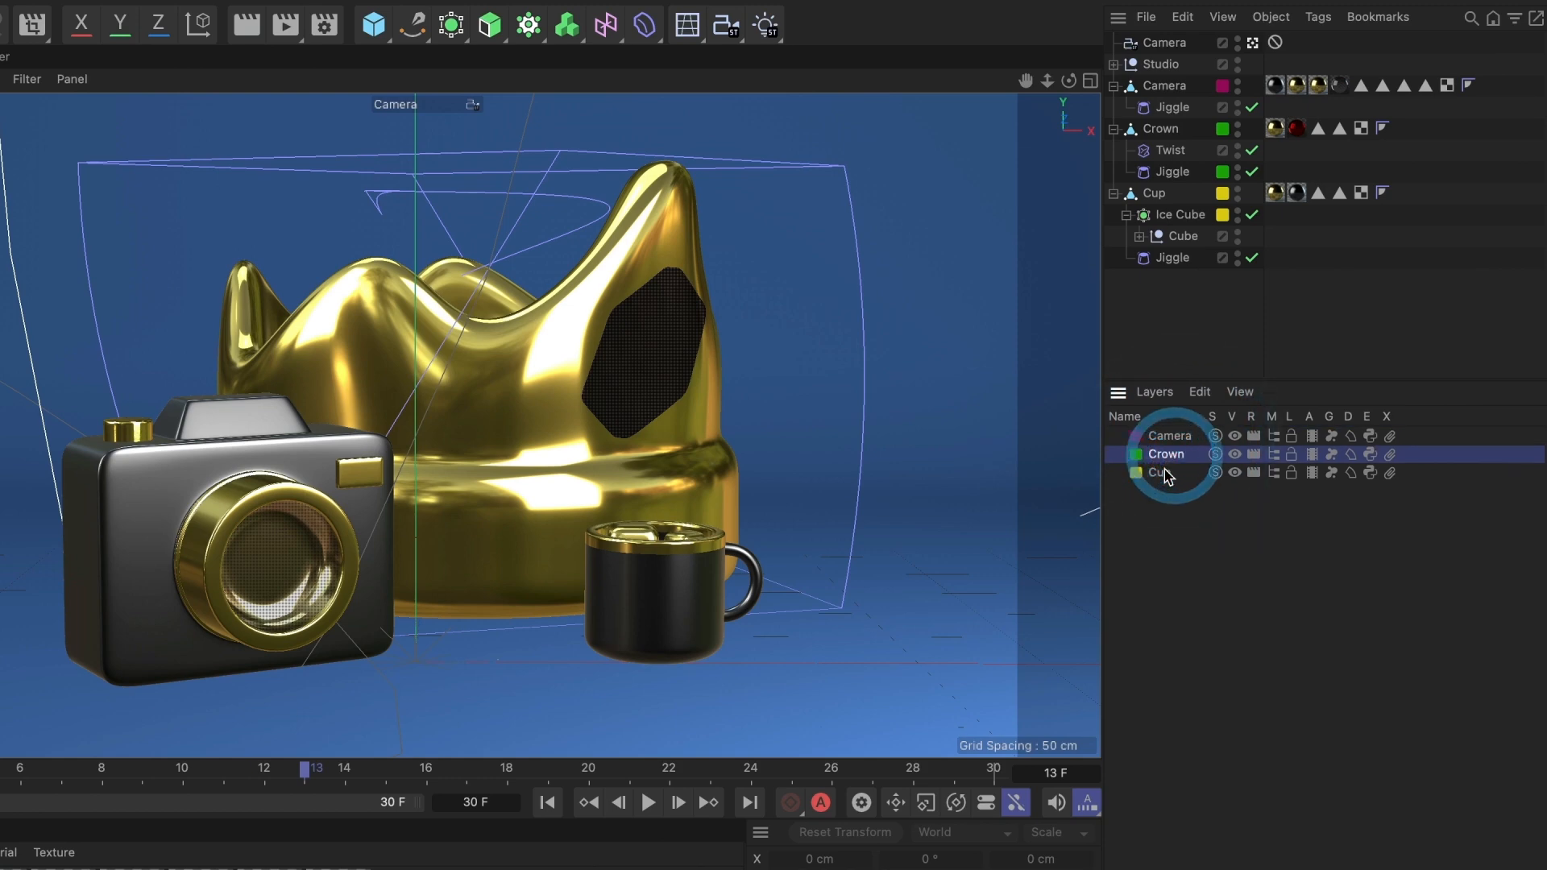
click(1140, 472)
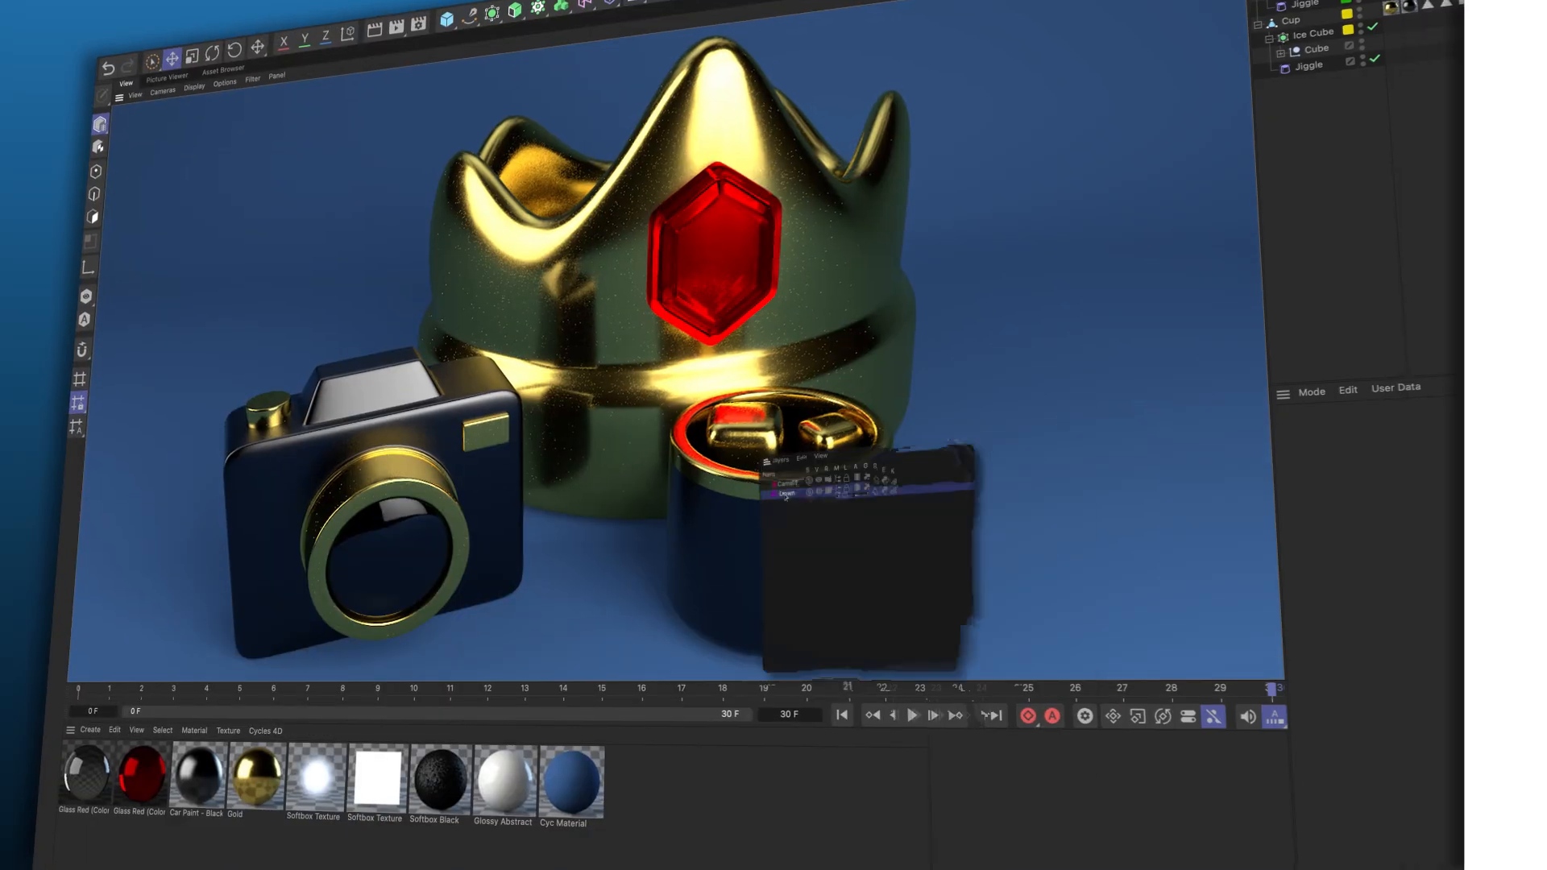
- Create a new layer in the Layer Manager and rename it Cup
right_click(748, 456)
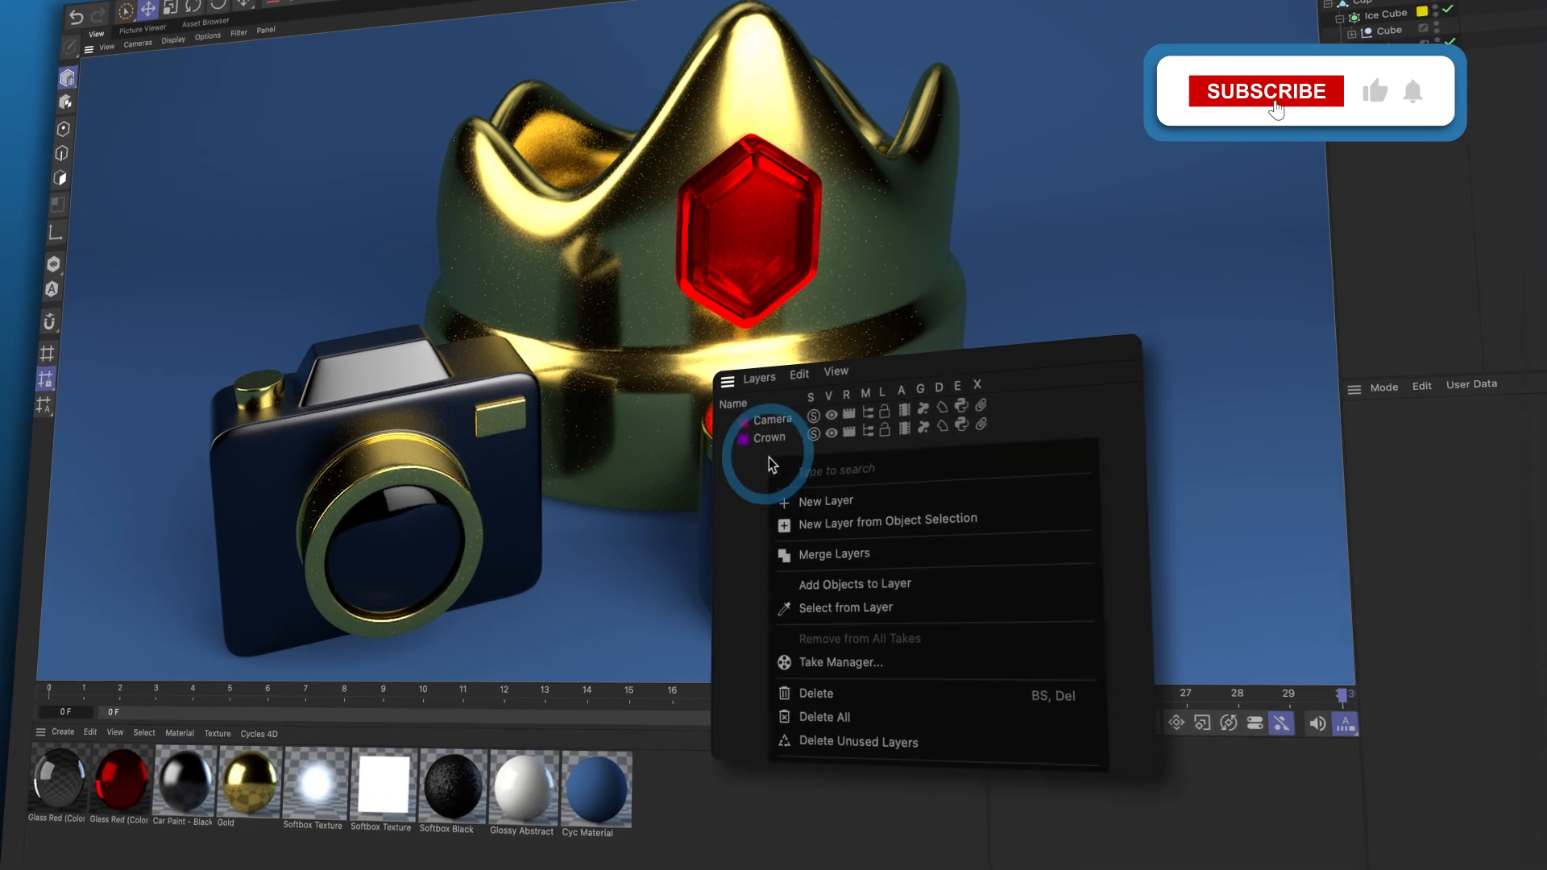
click(812, 499)
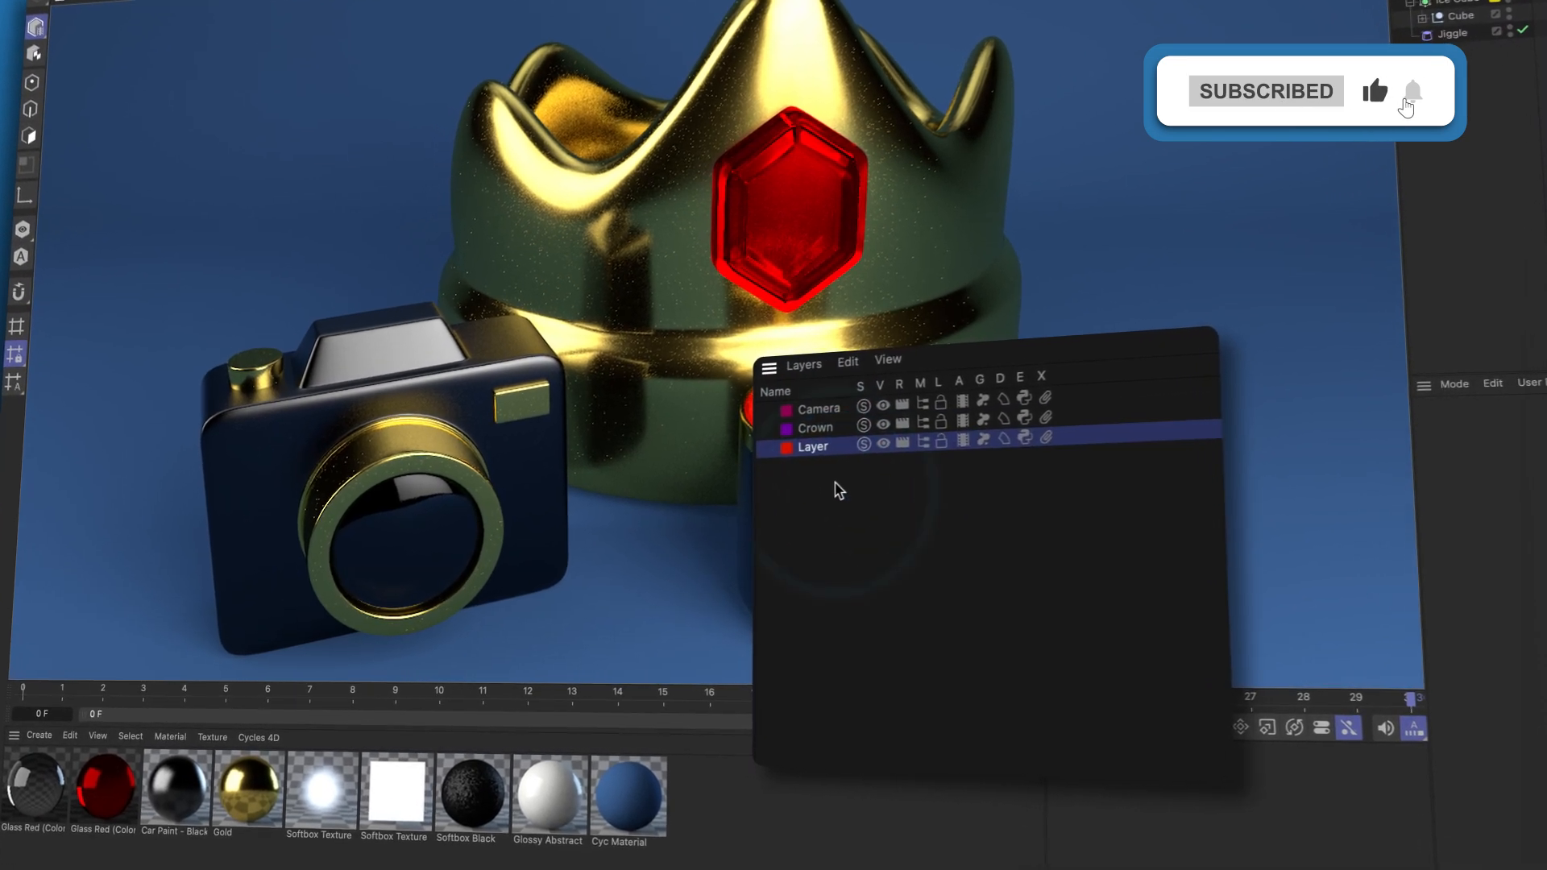
double_click(846, 443)
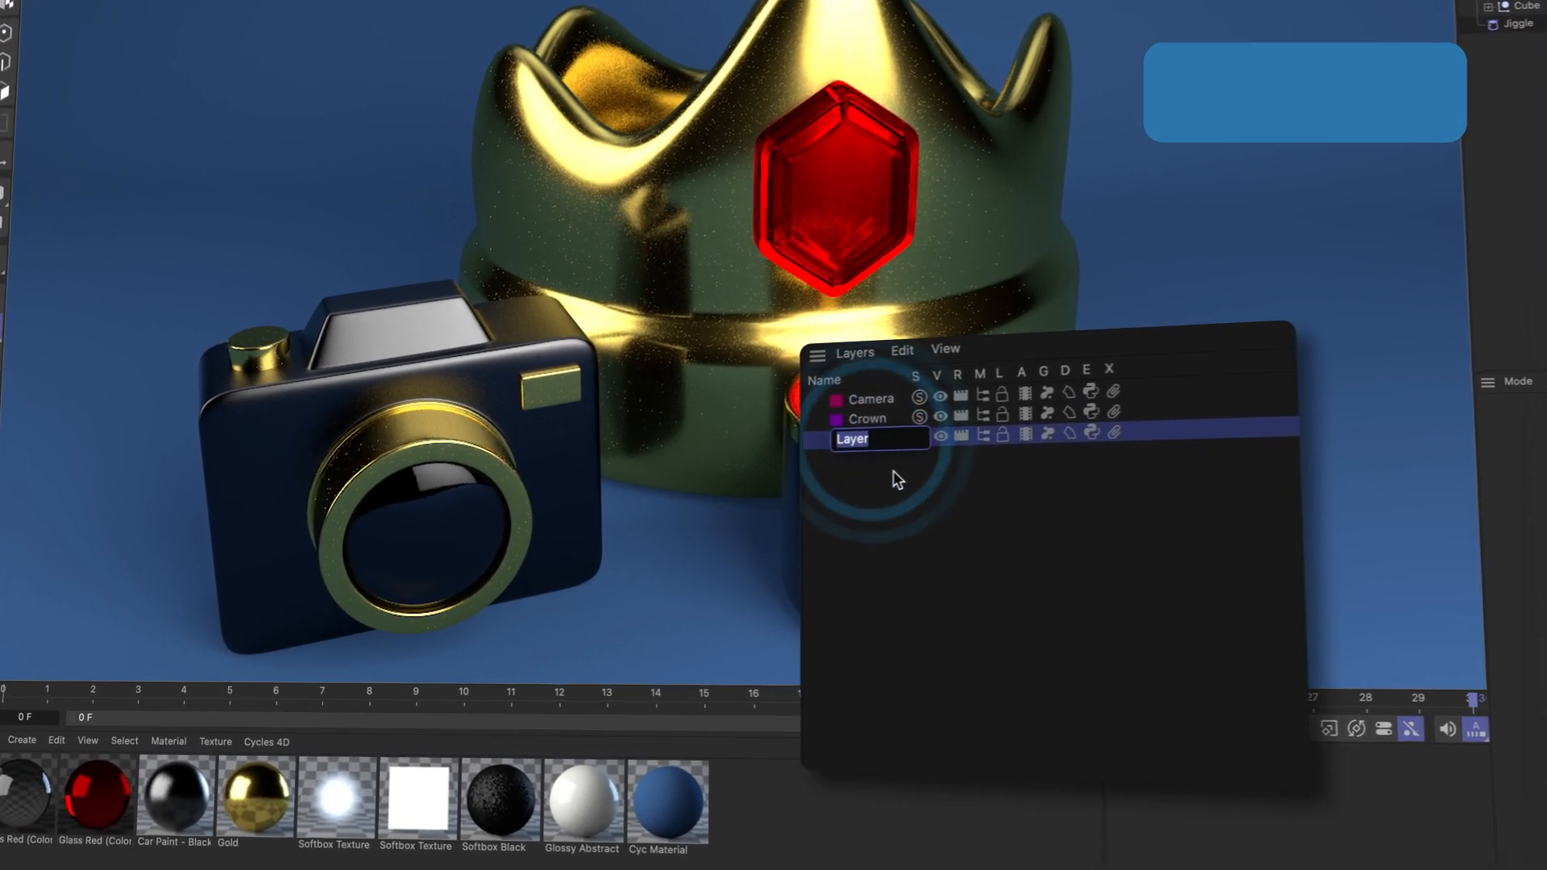
text(Cup)
key(Return)
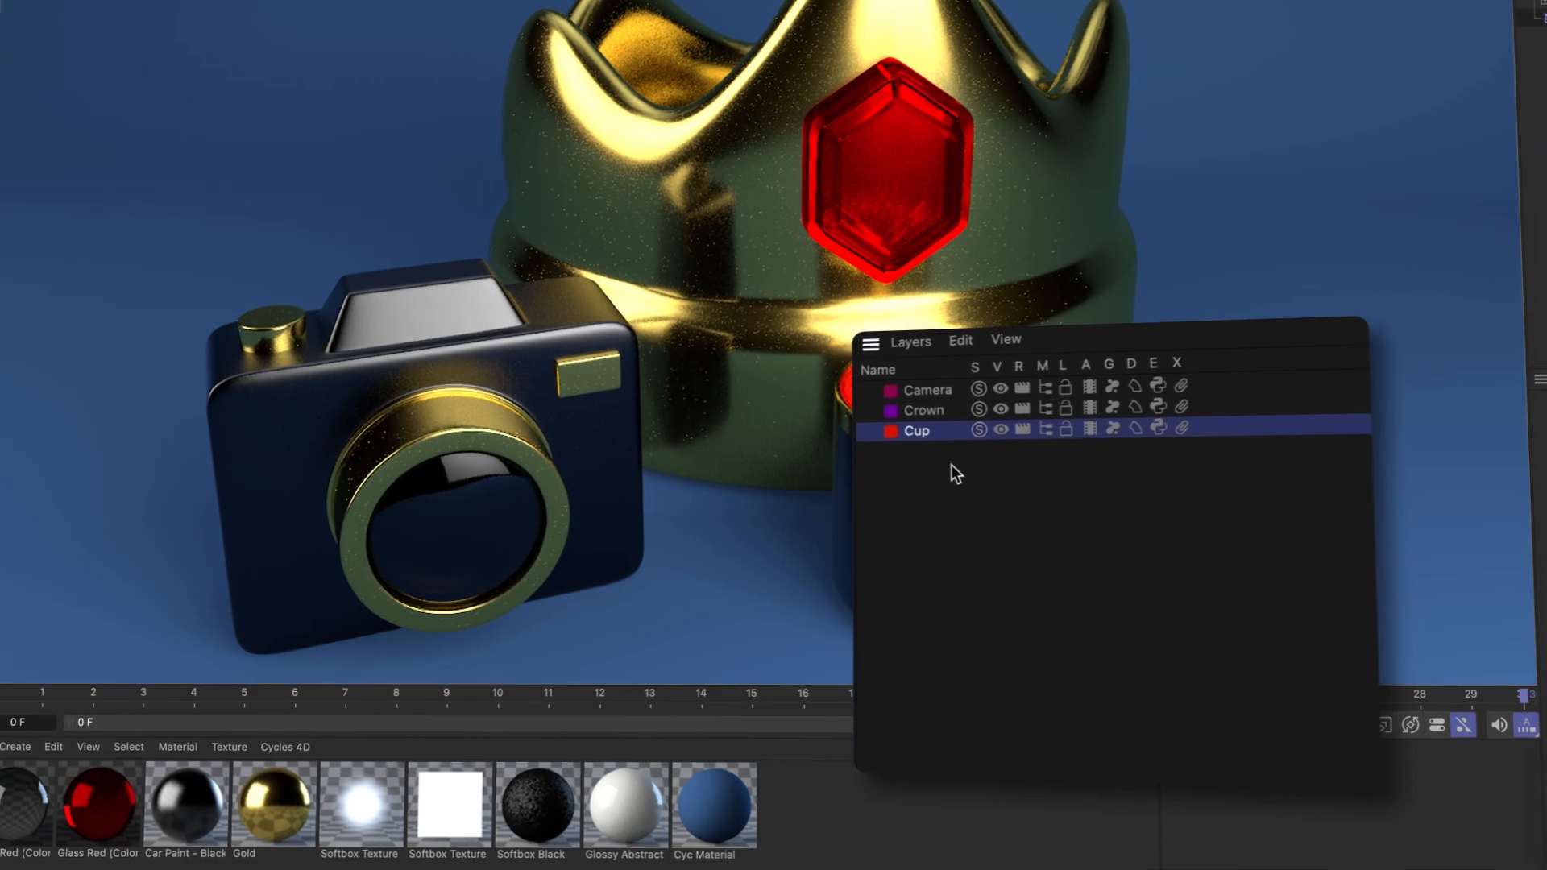